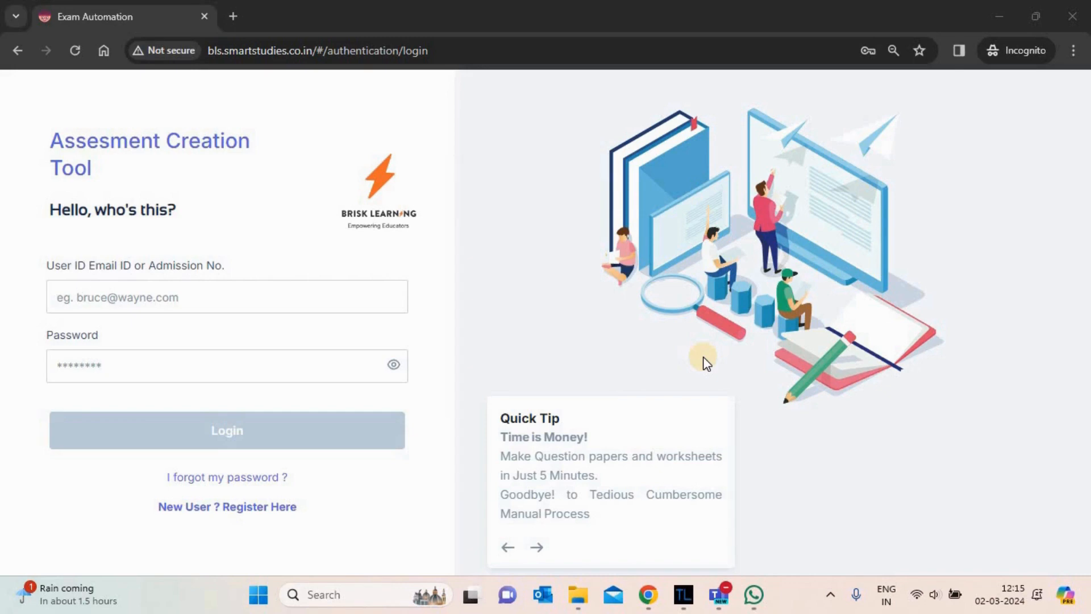
- Log in with the saved user e-mail and account password
click(217, 295)
click(217, 343)
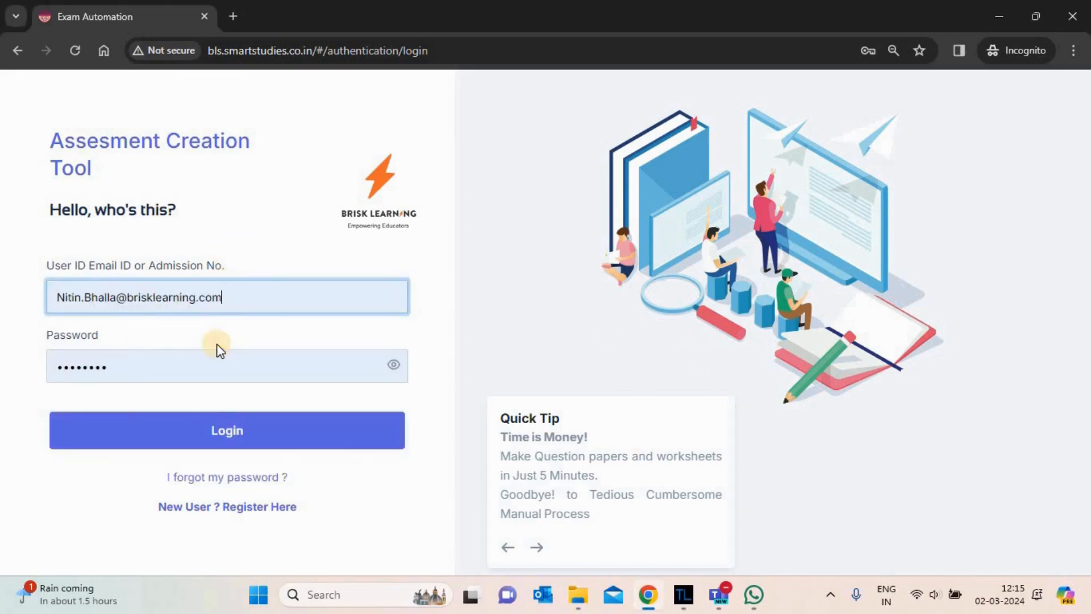
click(212, 431)
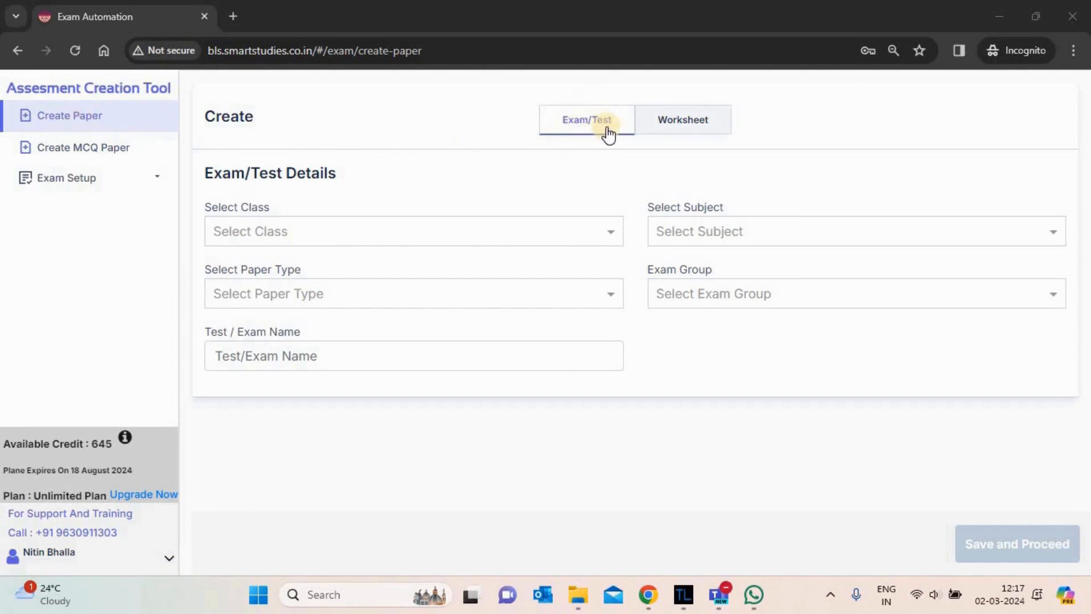
- Set up a new Exam/Test paper for class 10th with Science as the subject
click(683, 131)
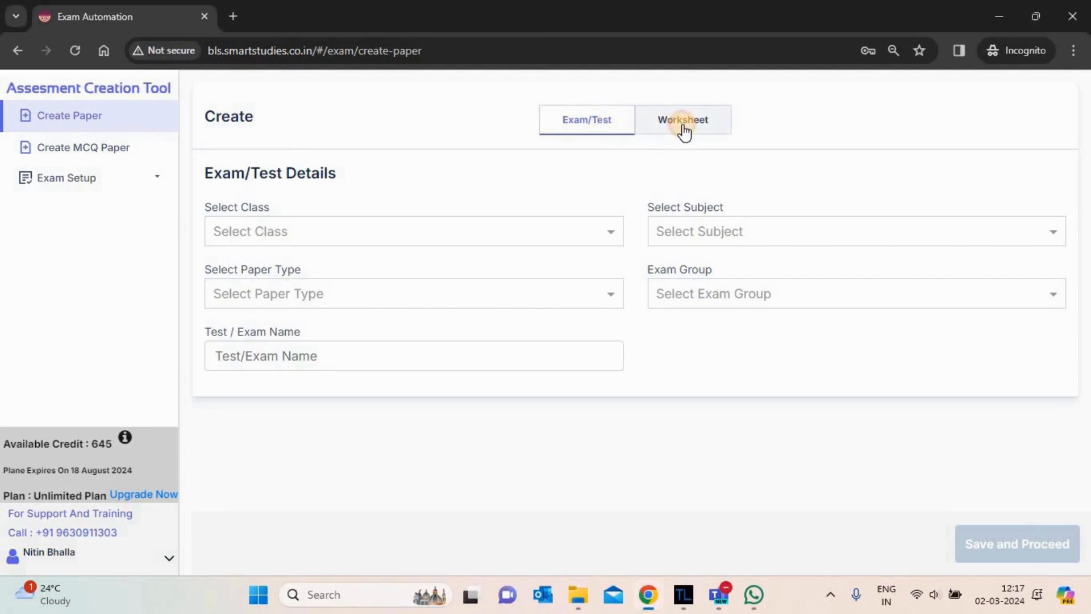
click(599, 129)
click(367, 243)
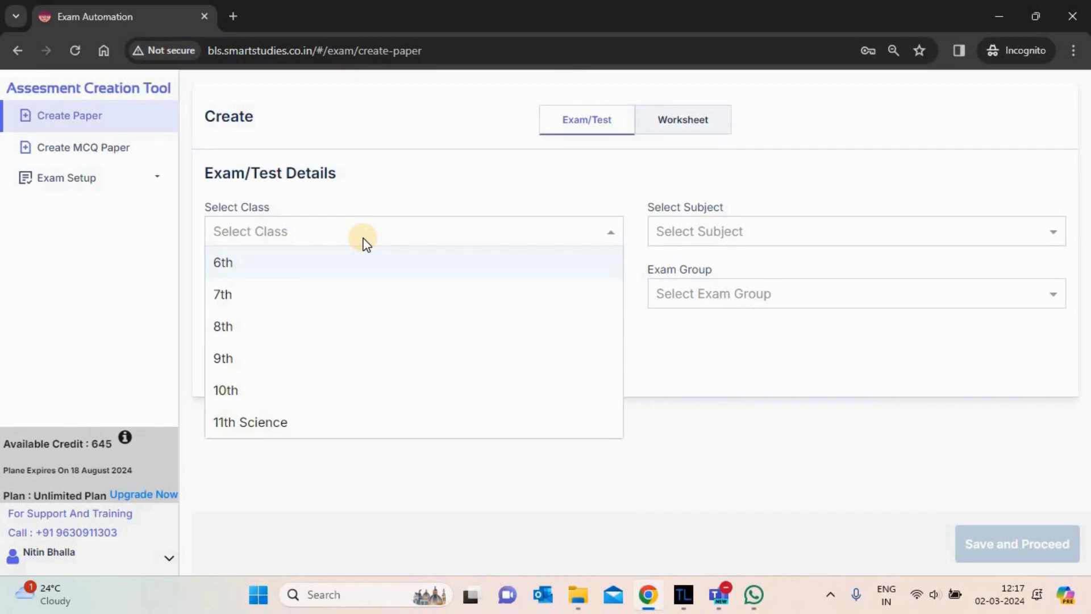
click(284, 391)
click(769, 232)
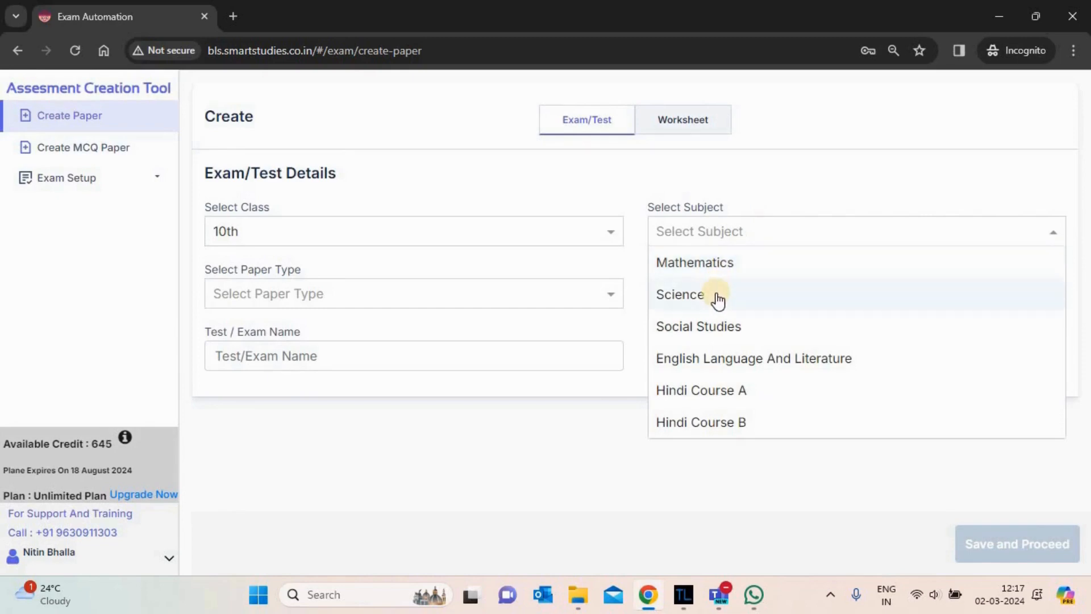
click(718, 298)
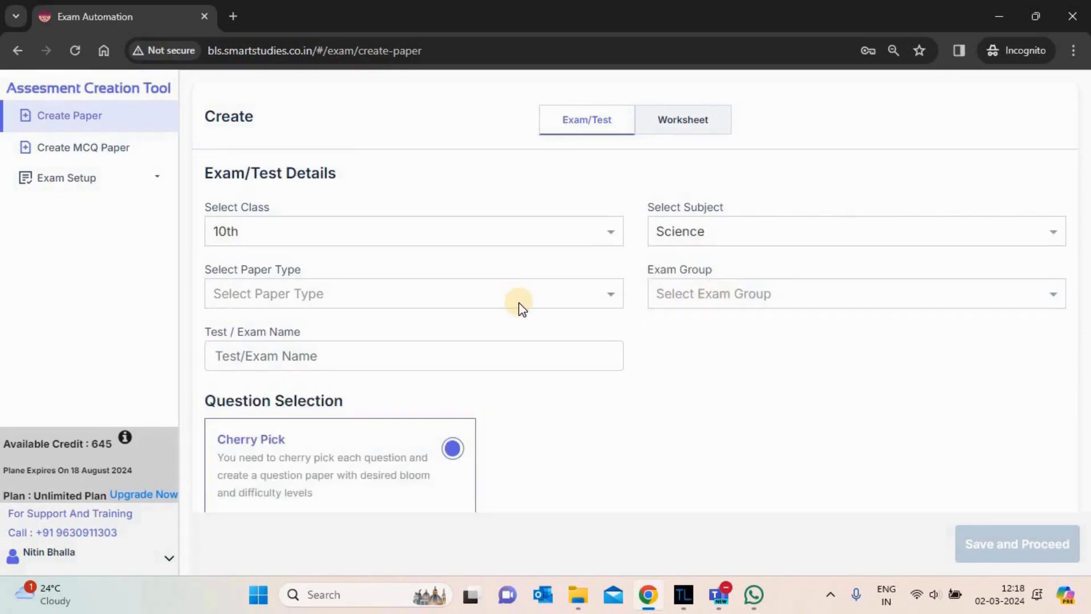
- Set the paper type to Exam and the exam group to Half Yearly
click(520, 298)
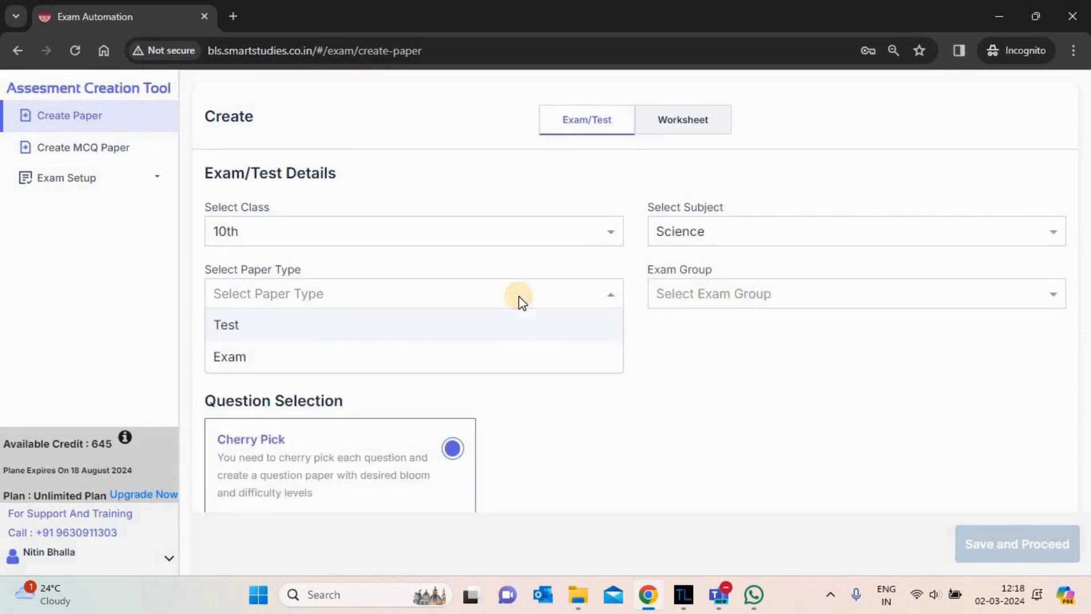
click(324, 329)
click(353, 301)
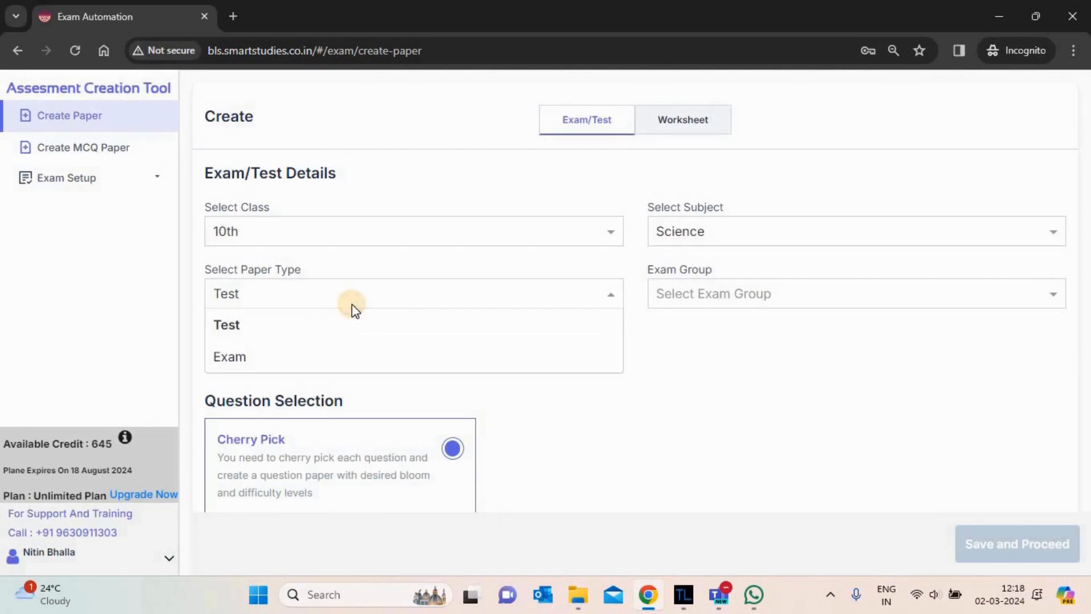
click(333, 358)
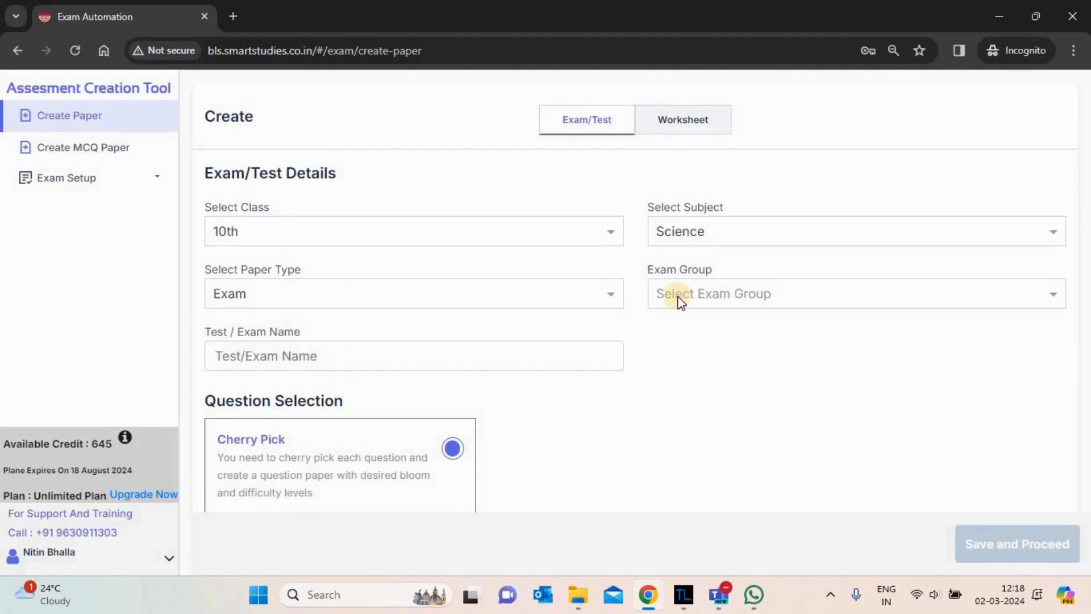
click(708, 302)
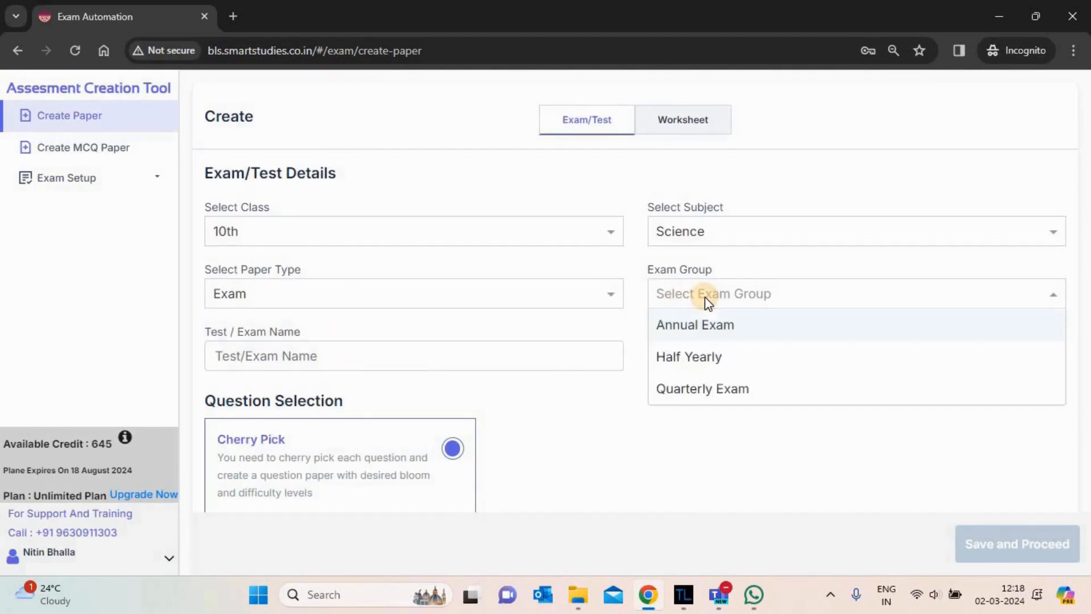
click(706, 358)
- Name the exam "Science 2nd Semester Exam" and save the details to proceed to chapter selection
click(365, 357)
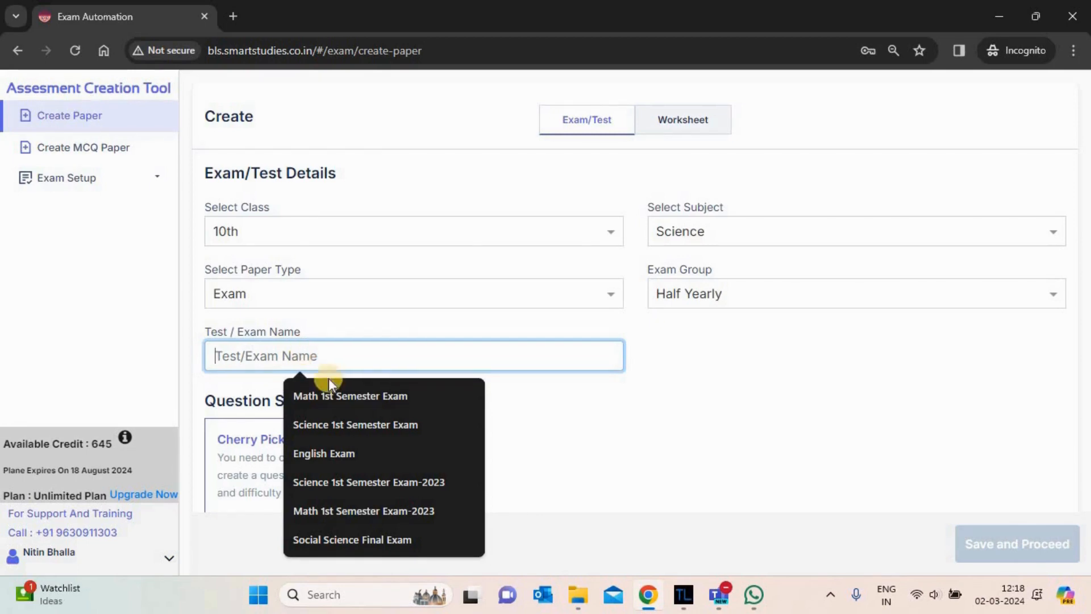
click(362, 442)
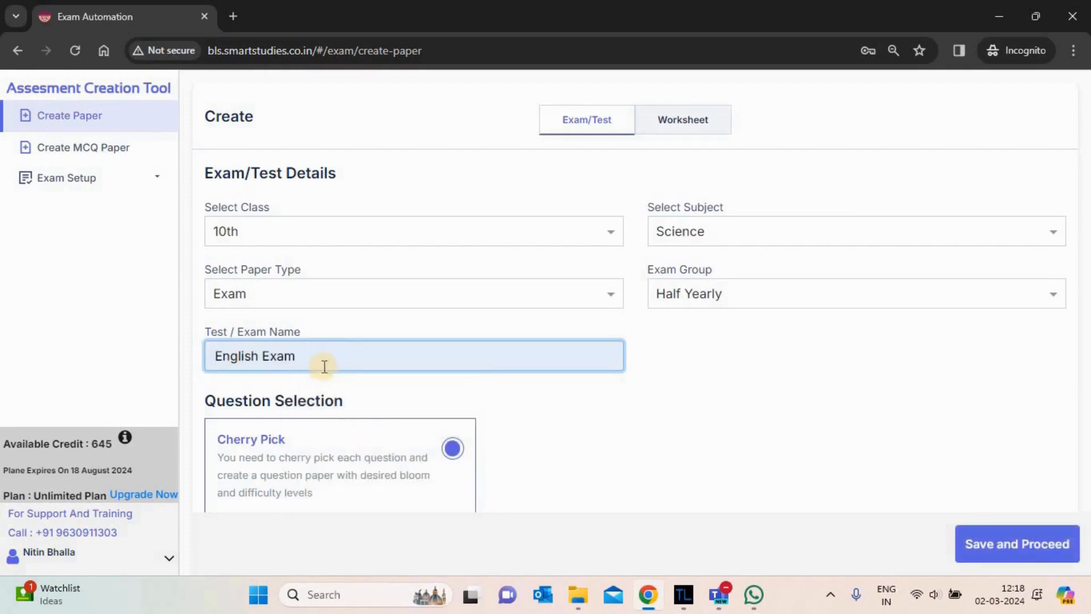
key(ctrl+a)
text(Sc)
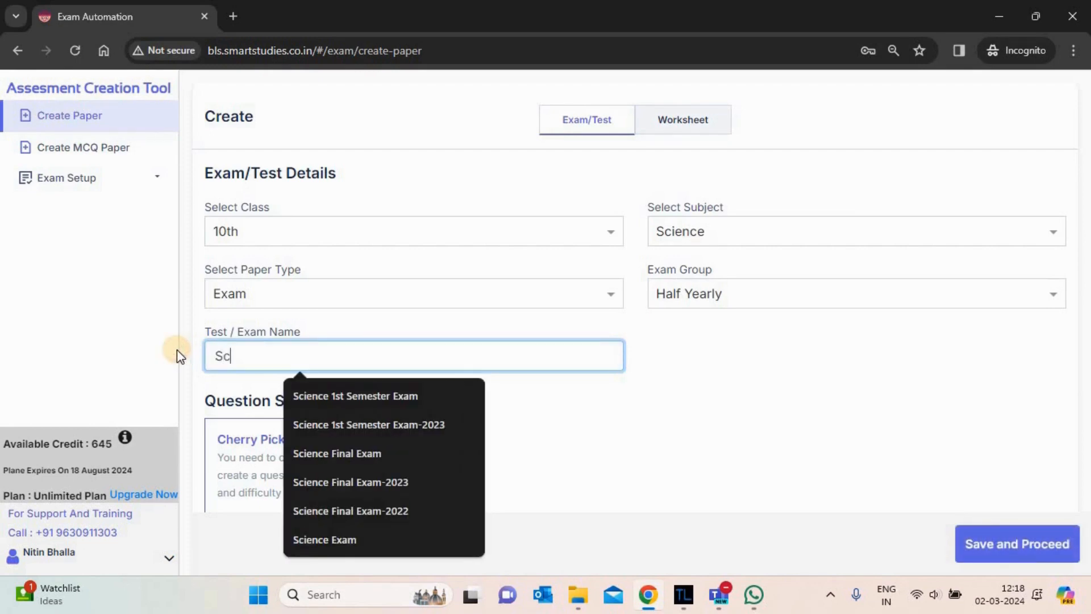
click(298, 387)
click(273, 359)
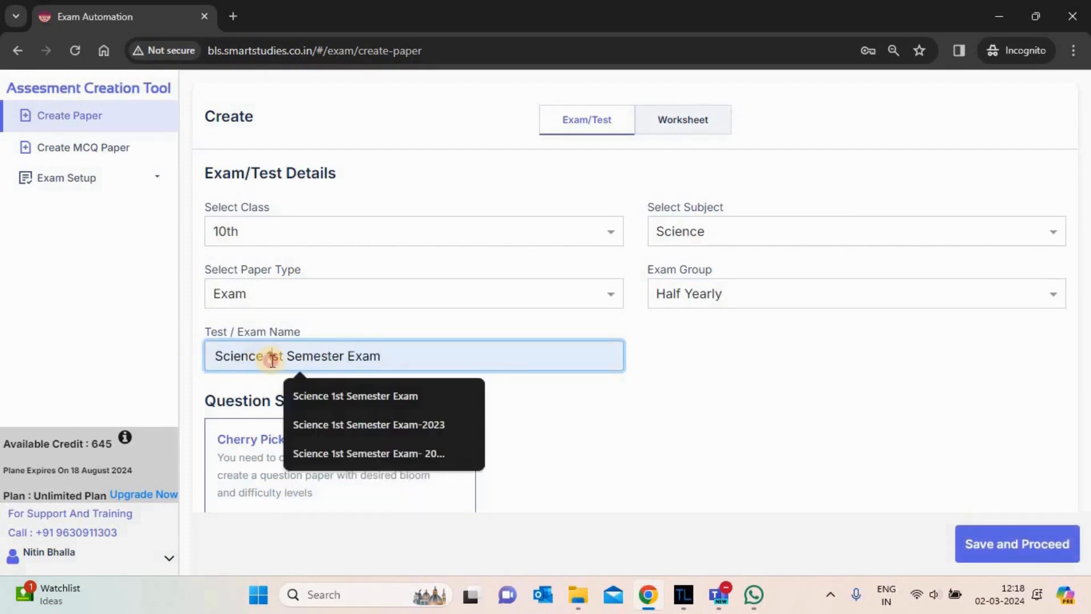
double_click(273, 359)
text(2nd)
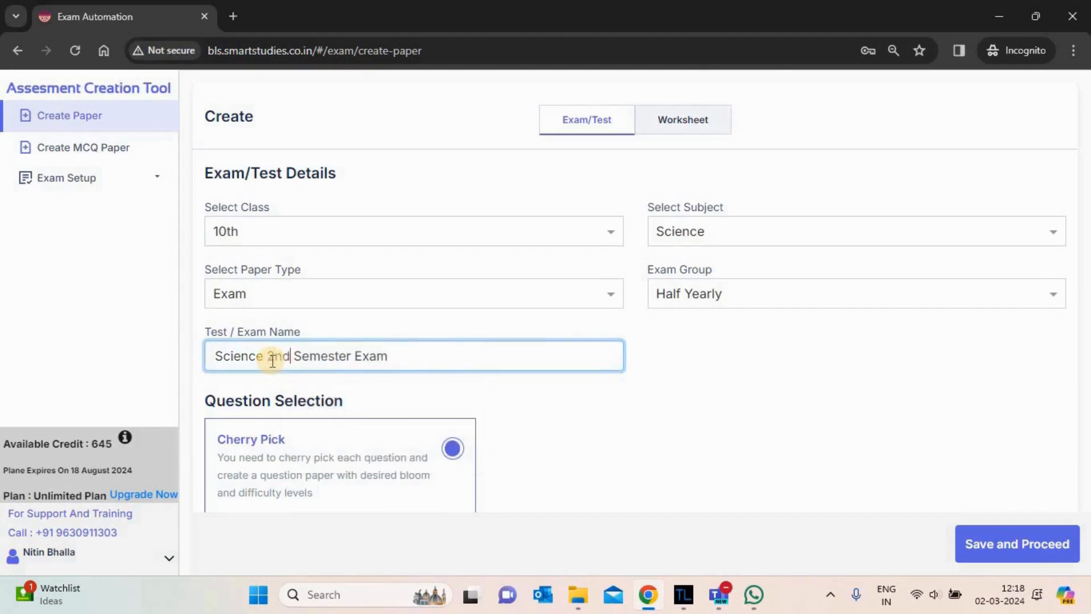
click(926, 478)
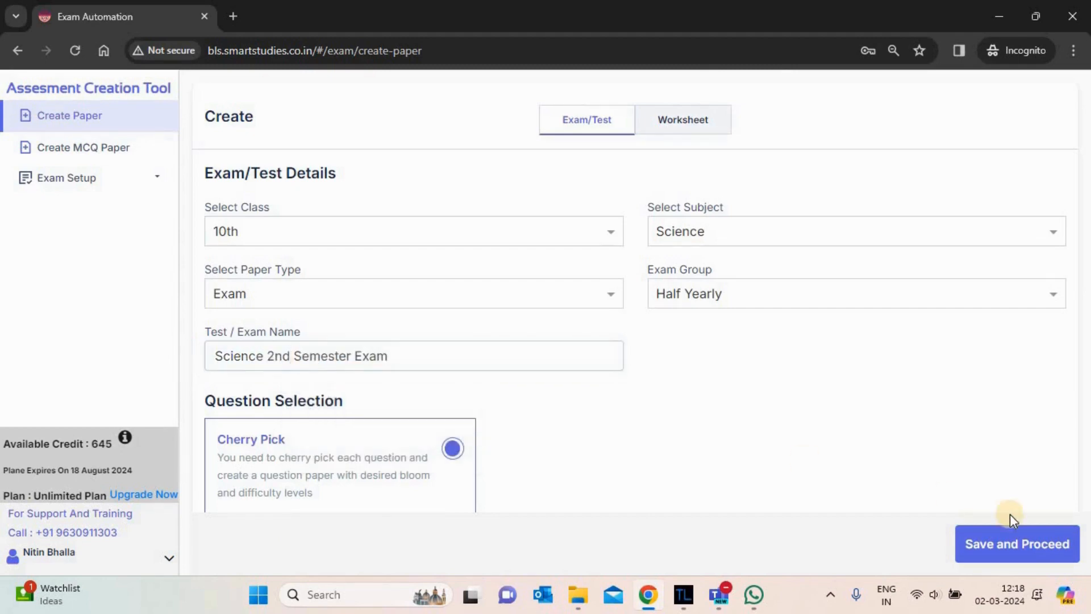
click(1017, 546)
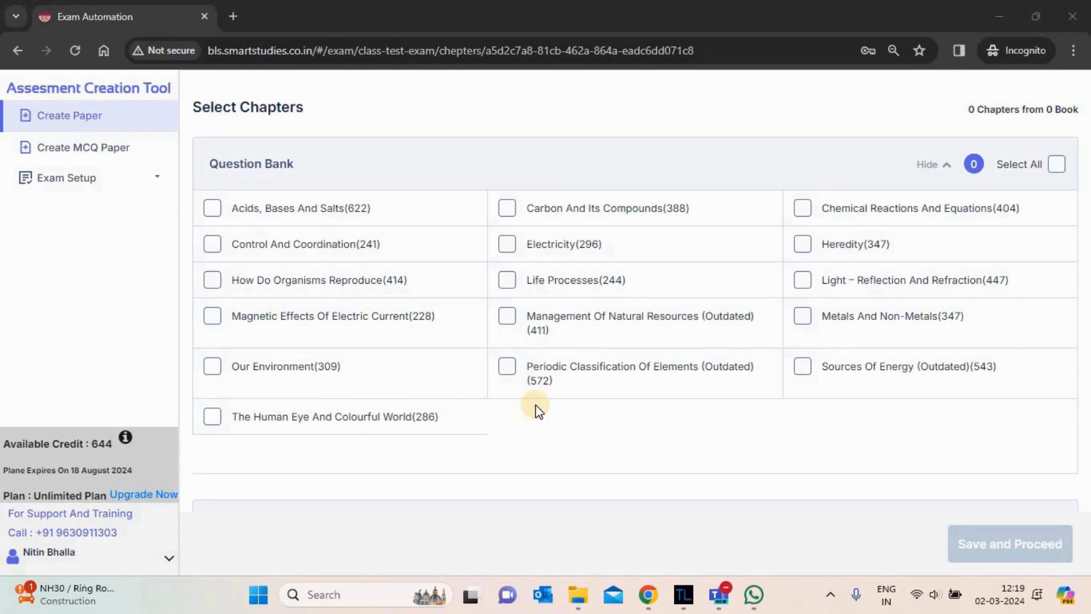
- Review the chapter lists of the available books, from Question Bank through Together With - Science
click(538, 172)
scroll(537, 172, down, 6)
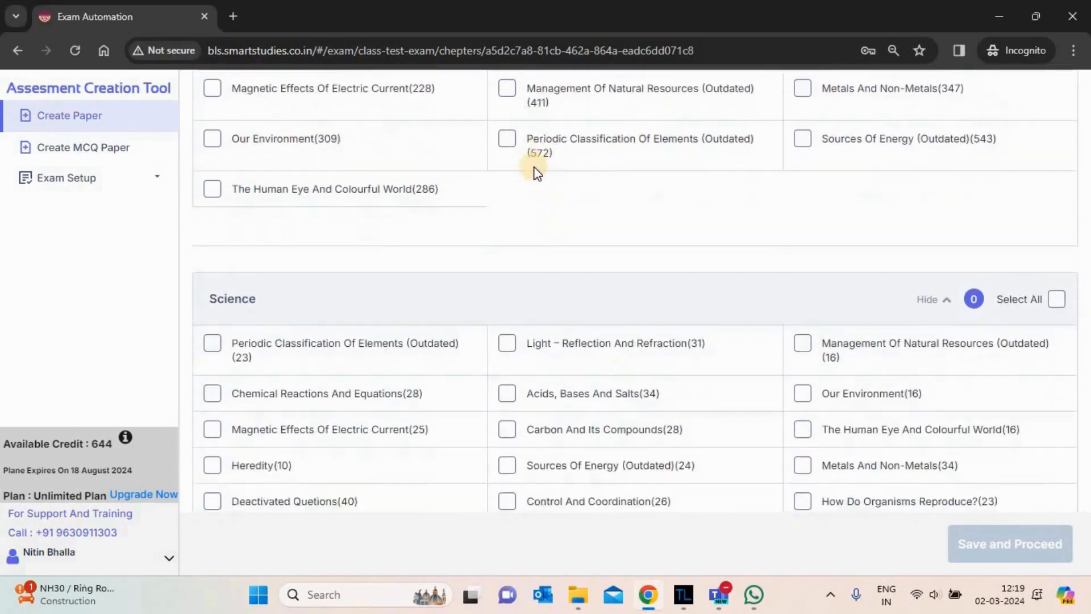
double_click(243, 176)
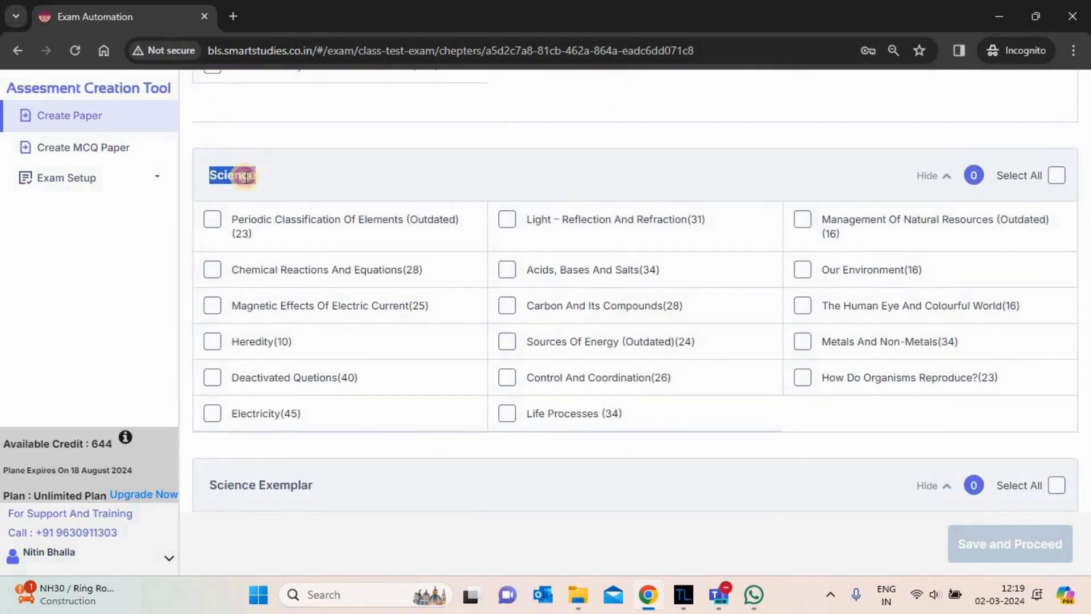
click(374, 177)
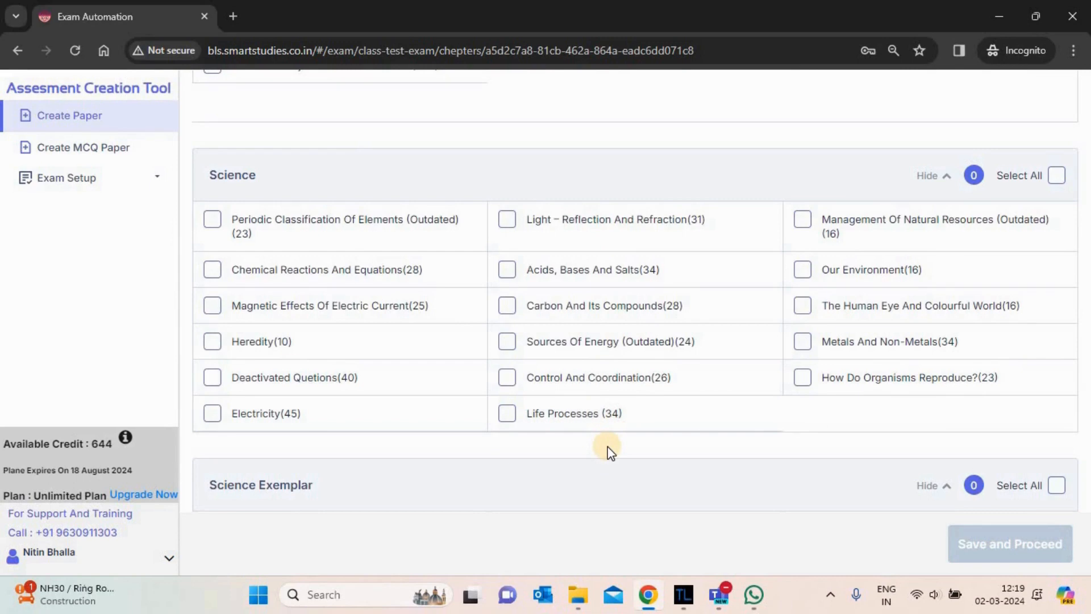
scroll(610, 451, down, 5)
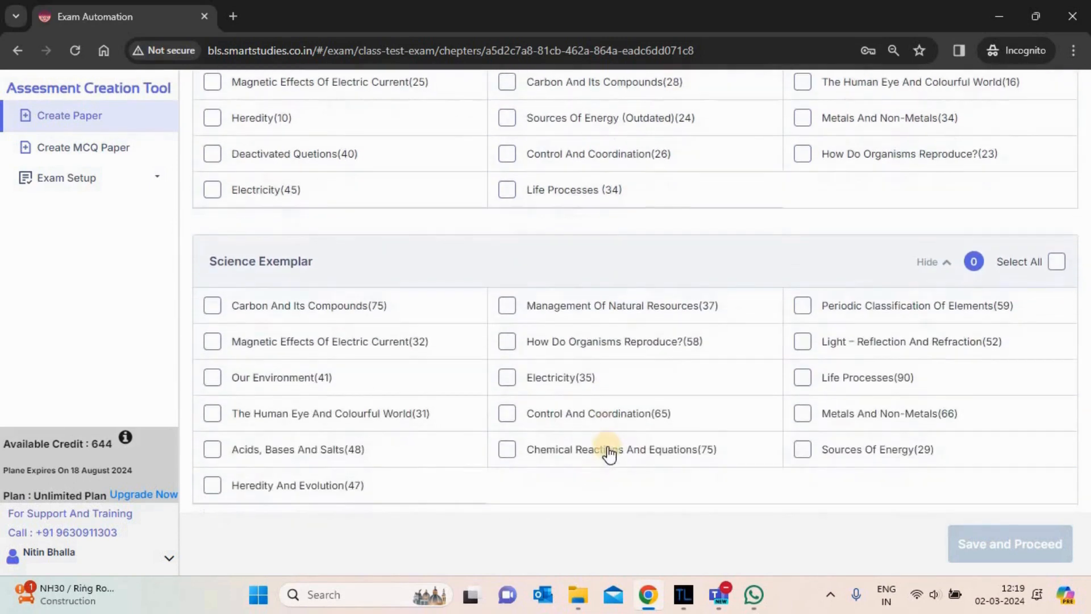
scroll(610, 452, down, 6)
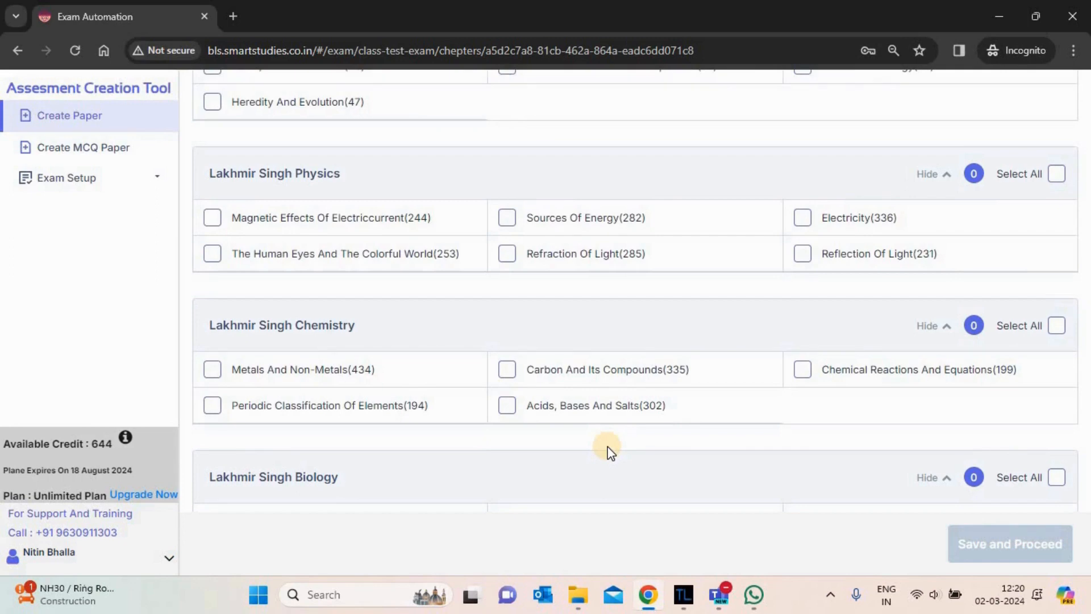
scroll(610, 452, down, 6)
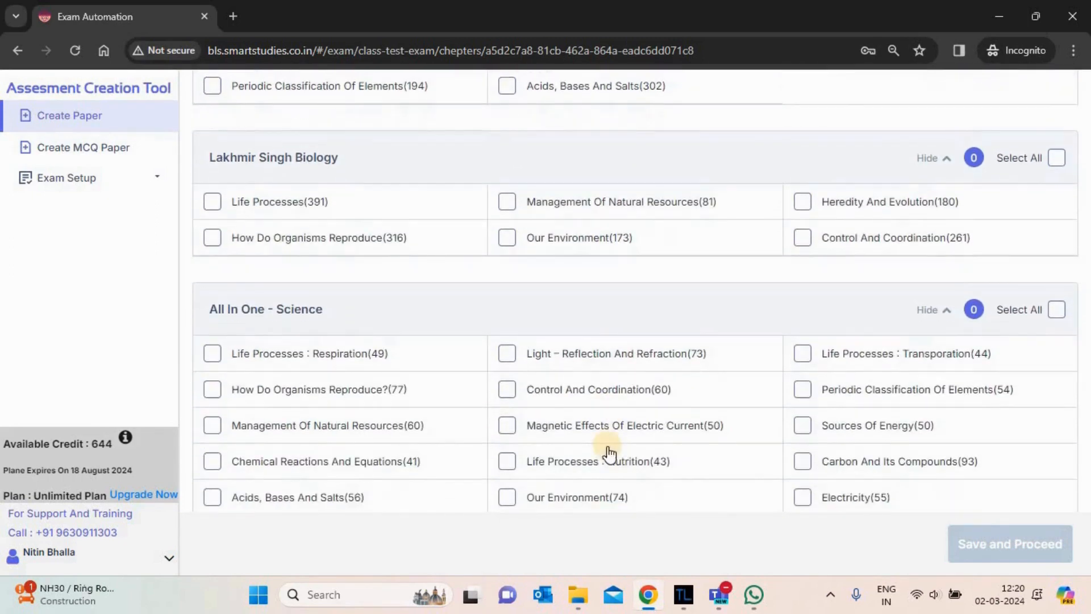
scroll(610, 452, down, 7)
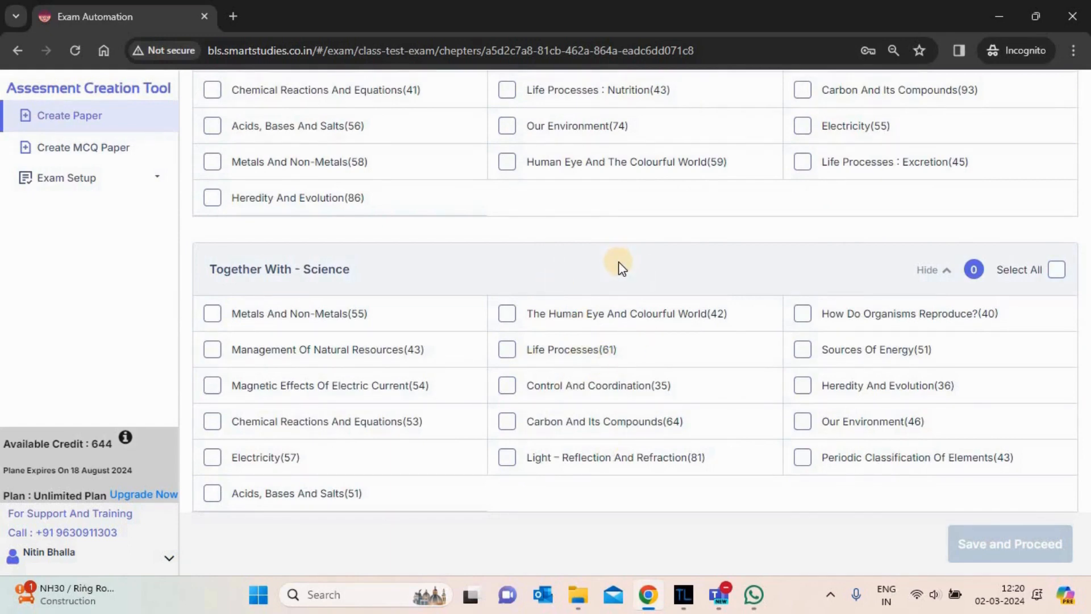
scroll(620, 265, up, 15)
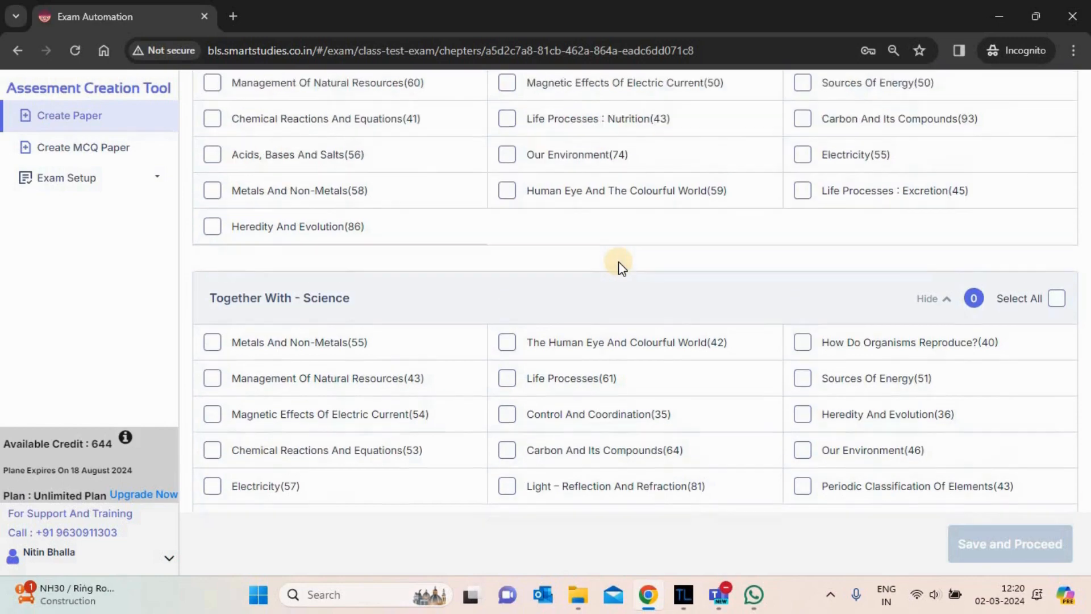
scroll(620, 266, up, 10)
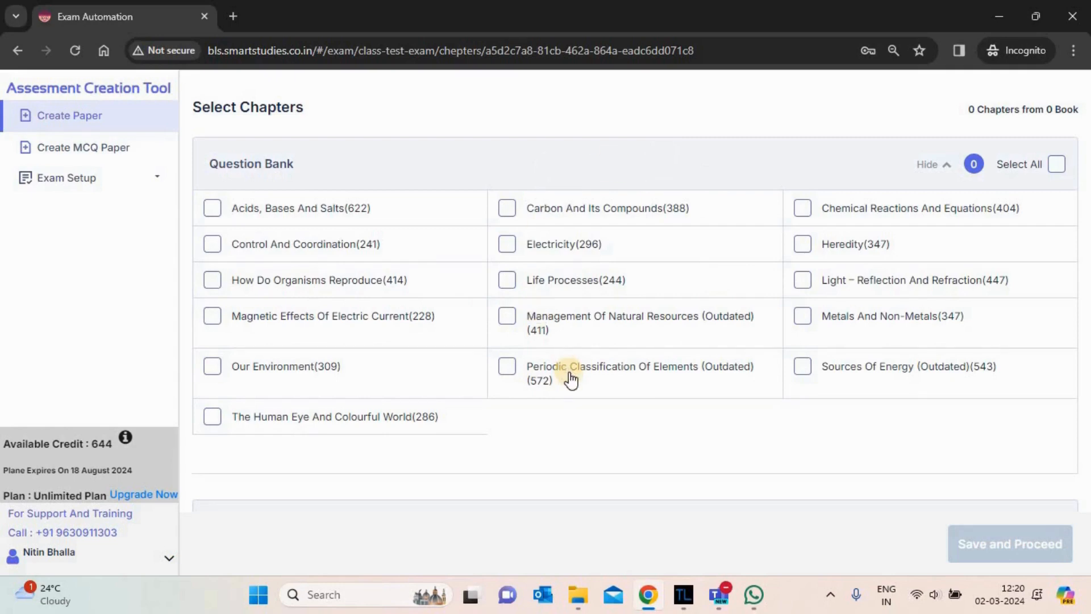
- Select the Question Bank chapters Heredity, Metals And Non-Metals, Management Of Natural Resources (Outdated) and Periodic Classification Of Elements (Outdated)
click(804, 248)
click(802, 317)
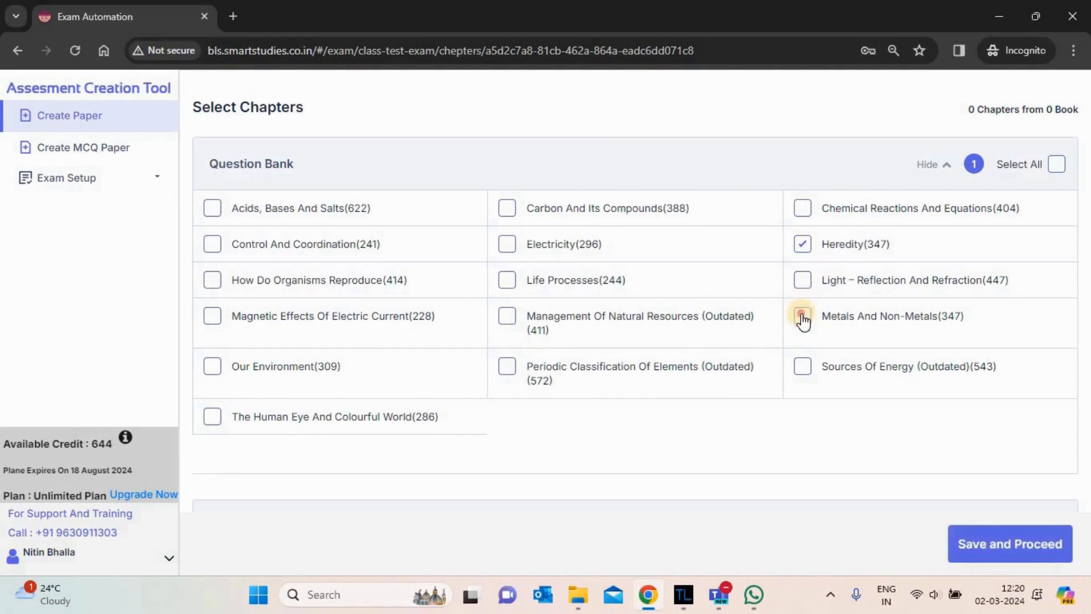
click(508, 321)
click(507, 366)
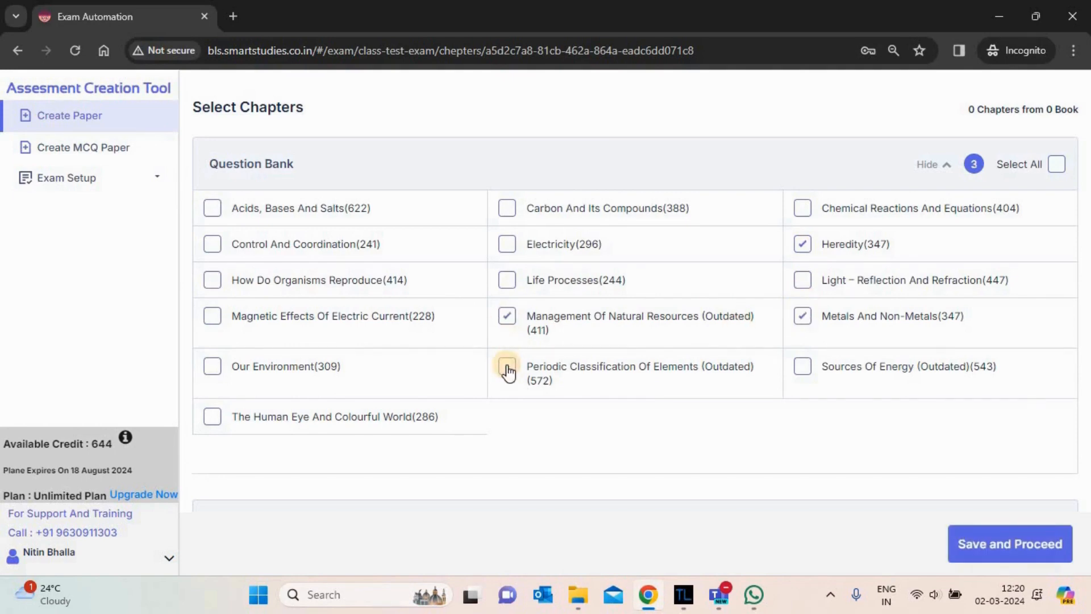
- Add Sources Of Energy (Outdated) and Heredity from Science, plus Control And Coordination and Sources Of Energy from Science Exemplar, and save the selection
scroll(508, 371, down, 1)
scroll(507, 370, down, 4)
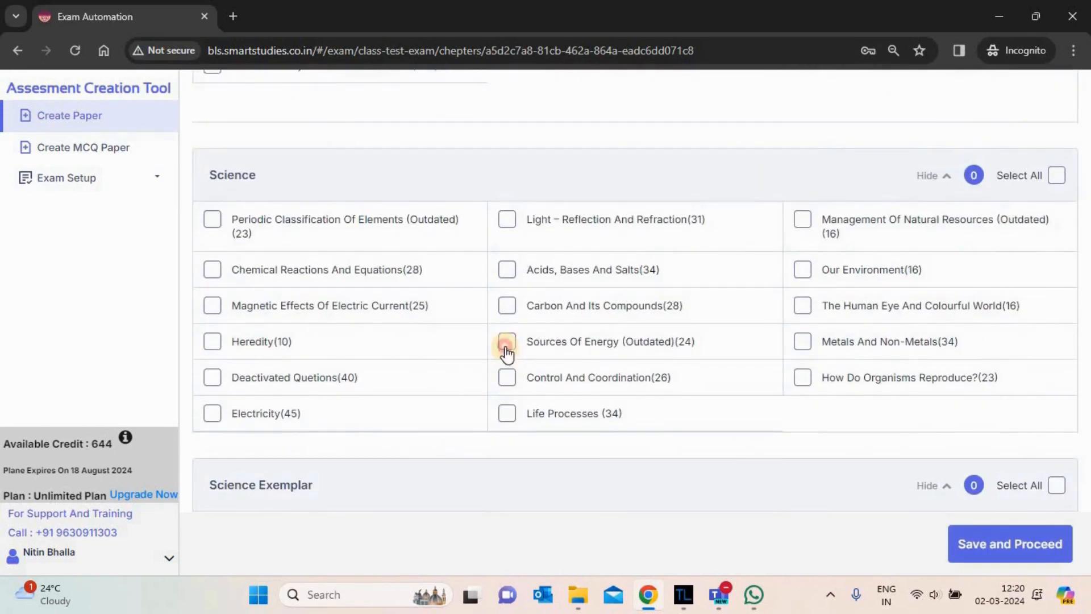
click(507, 341)
click(218, 342)
scroll(221, 347, down, 5)
click(507, 286)
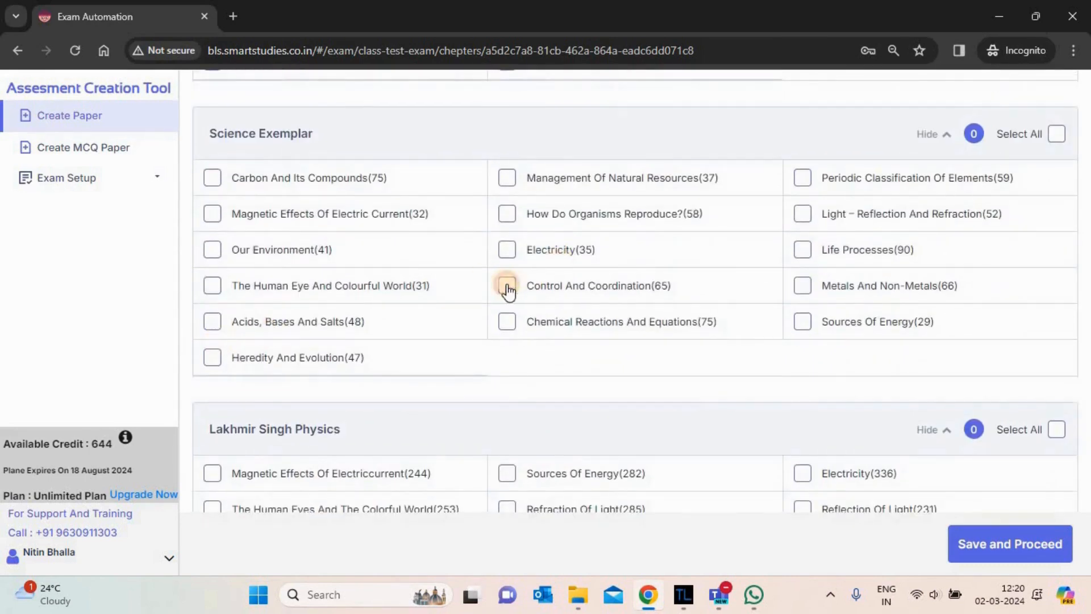
click(802, 323)
click(1013, 546)
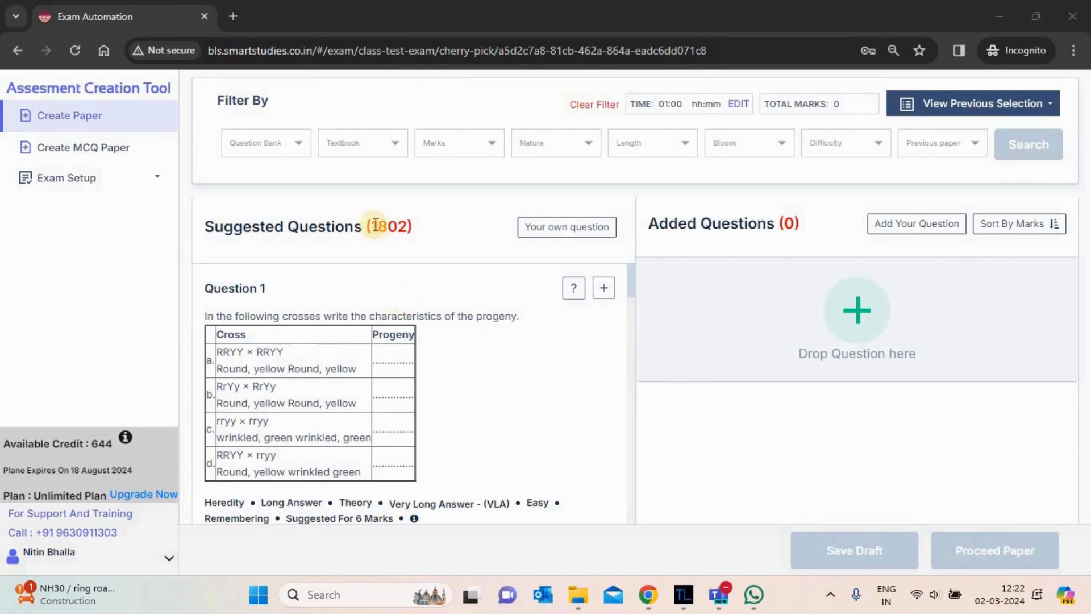
- Review the suggested question count and the options of every question filter, from Question Bank and Textbook through Difficulty and Previous paper
click(401, 226)
double_click(403, 226)
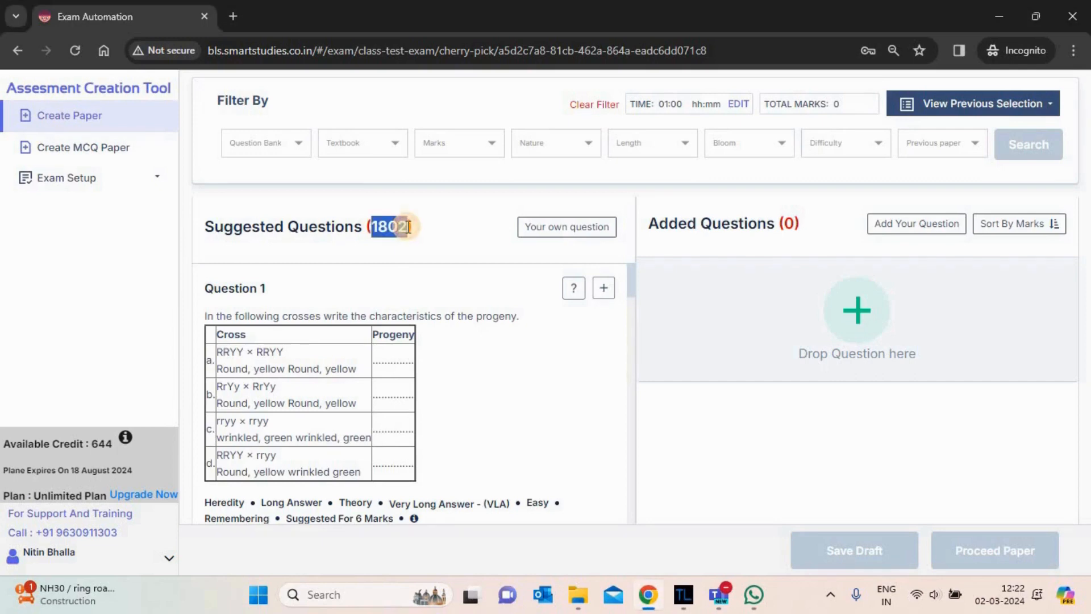
click(400, 261)
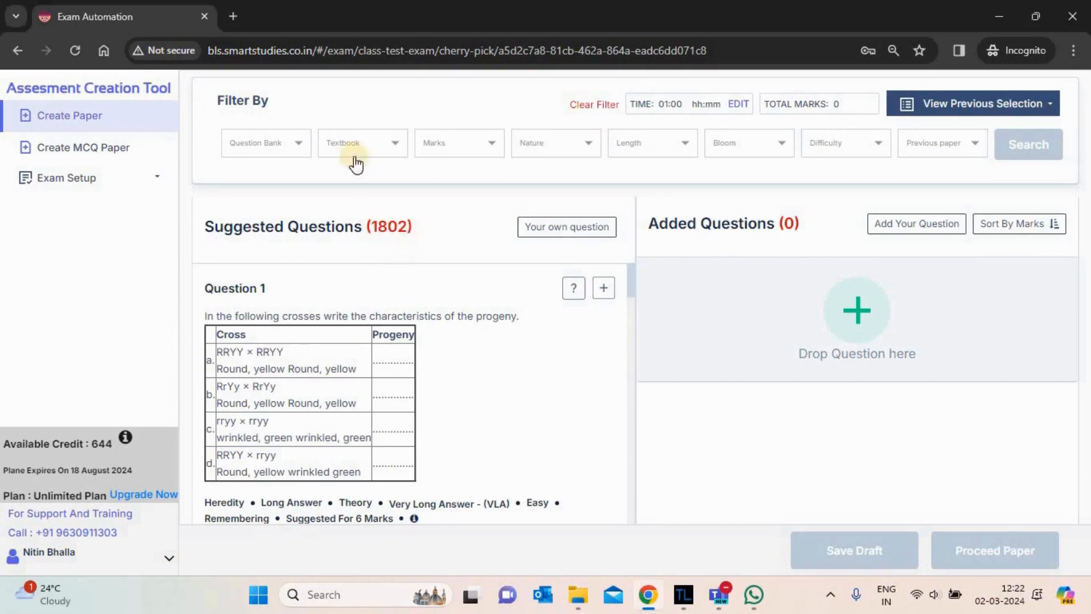
click(263, 147)
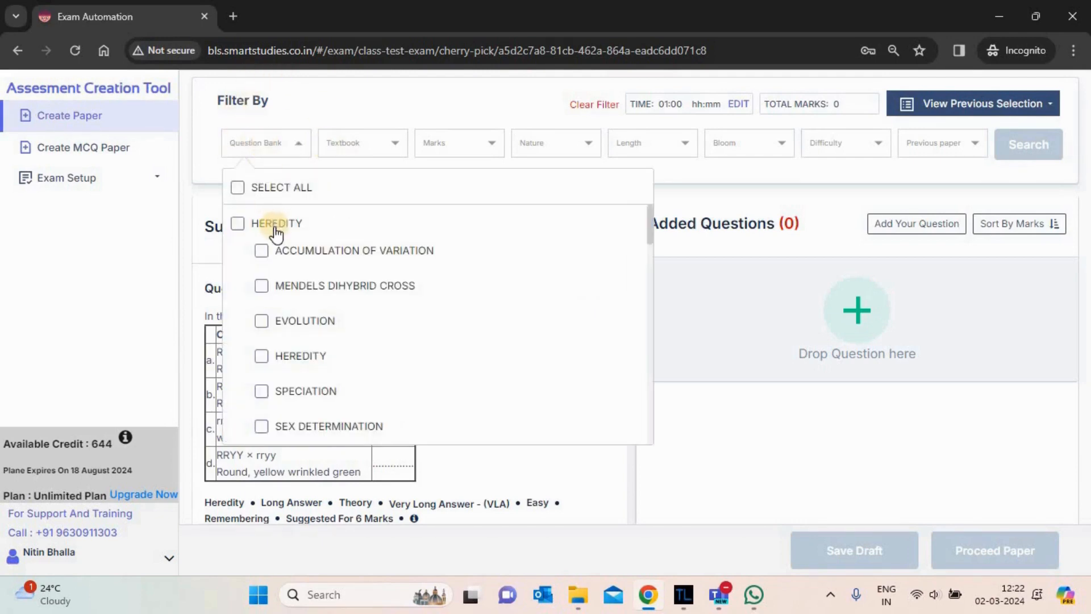
click(370, 149)
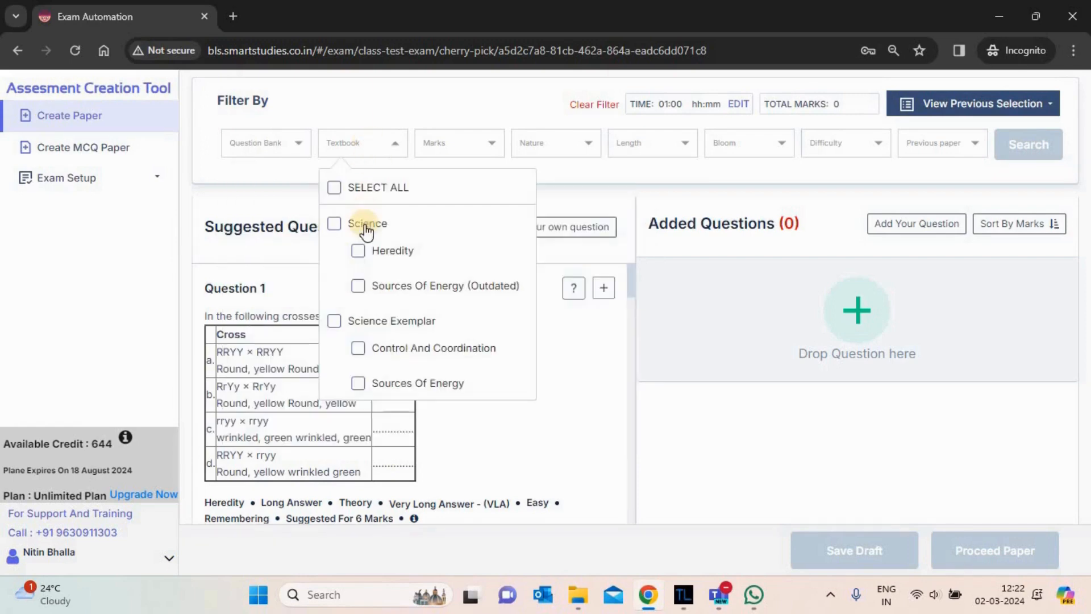
click(465, 144)
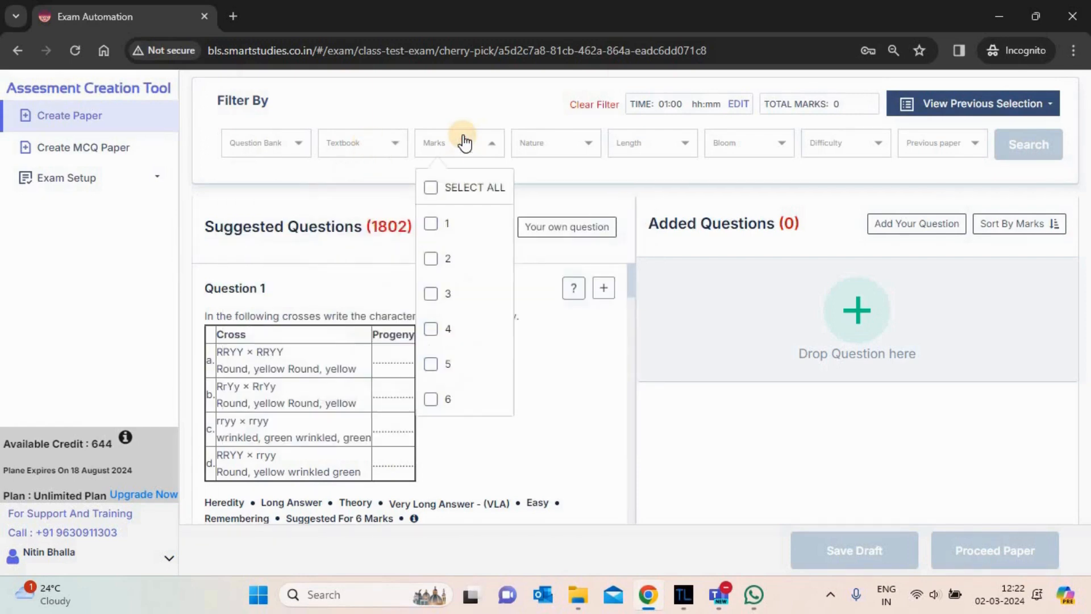
click(568, 156)
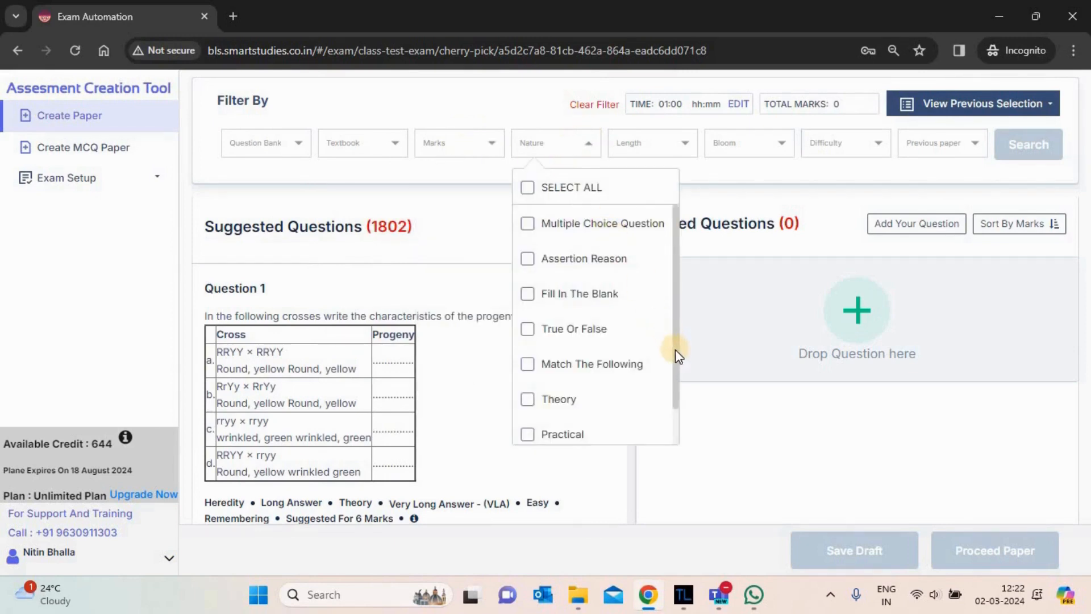
drag(676, 349, 680, 419)
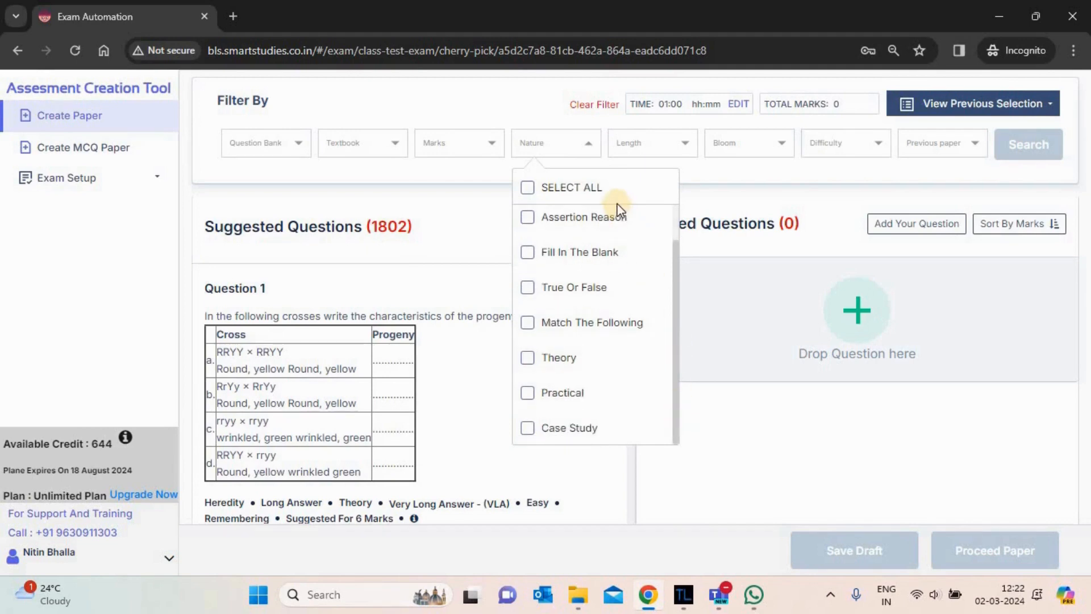
click(645, 143)
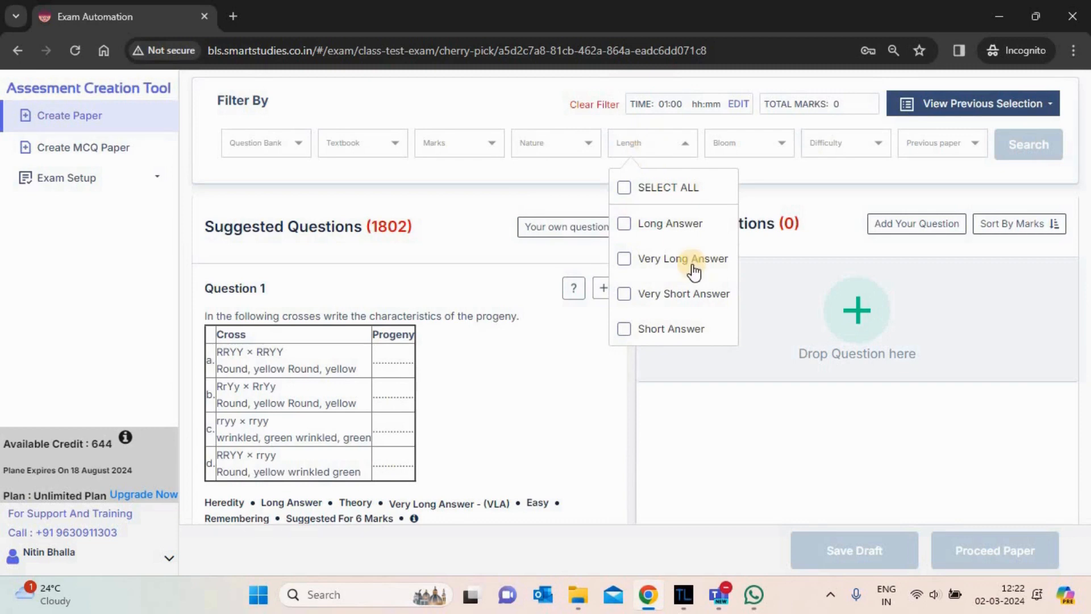
click(748, 151)
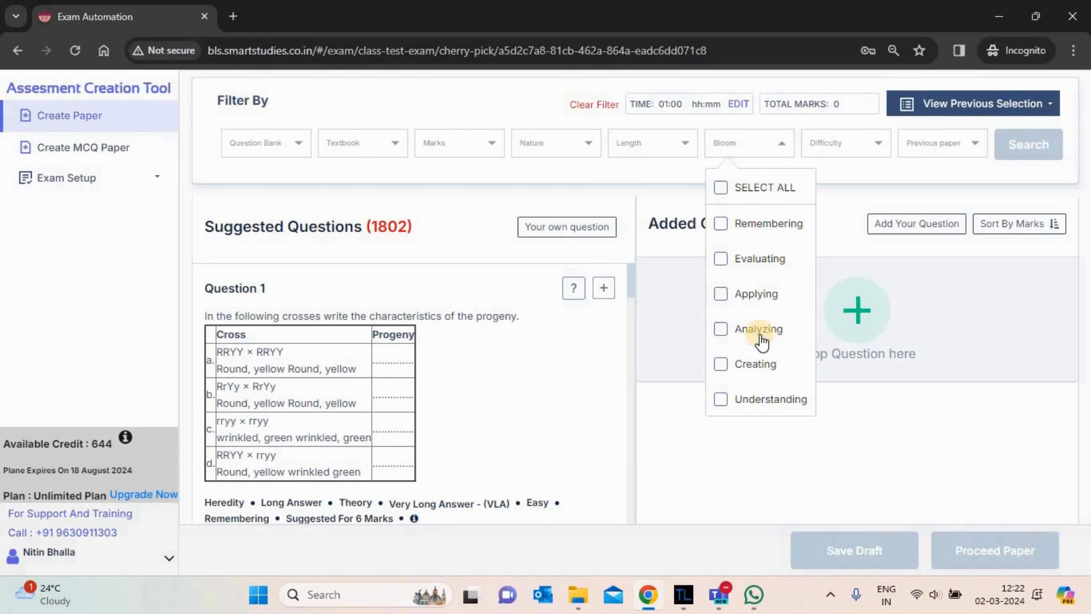
click(837, 144)
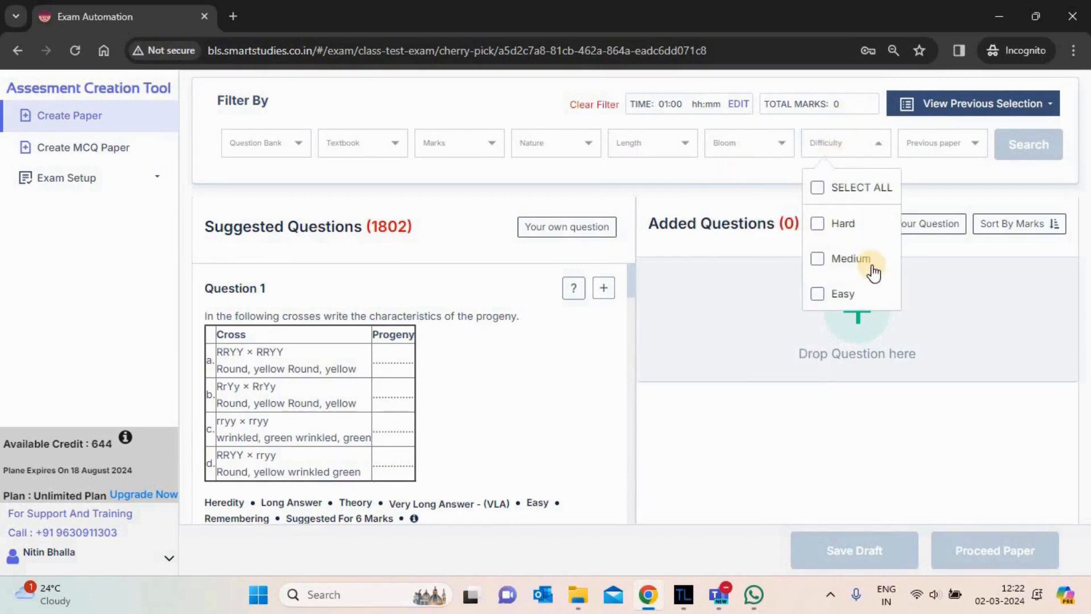
click(942, 161)
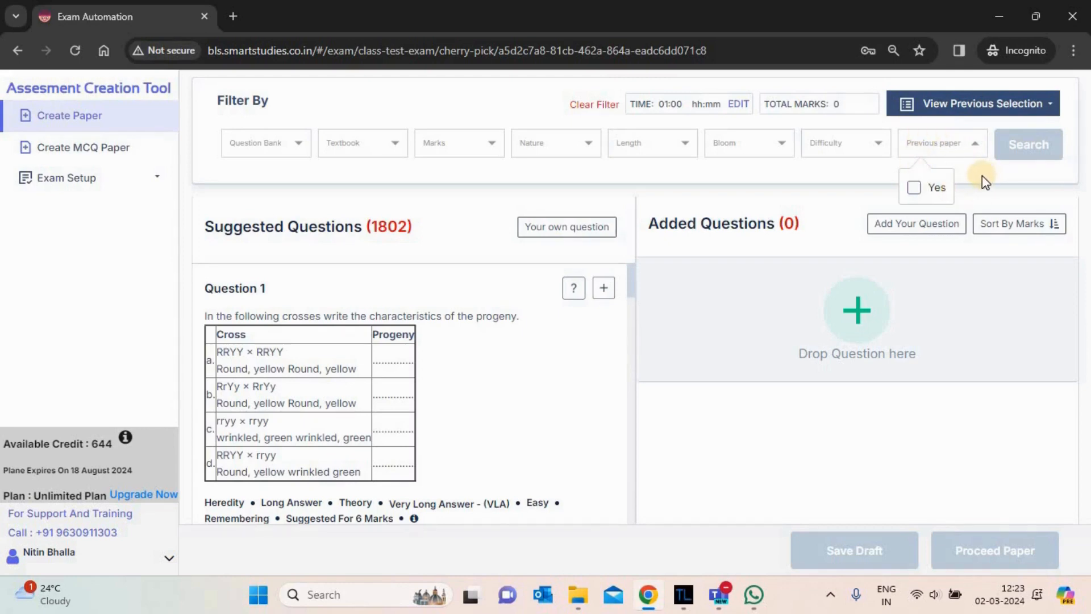
click(527, 371)
- Examine the answer information of the first suggested question about cross progeny and its report form
scroll(628, 287, down, 2)
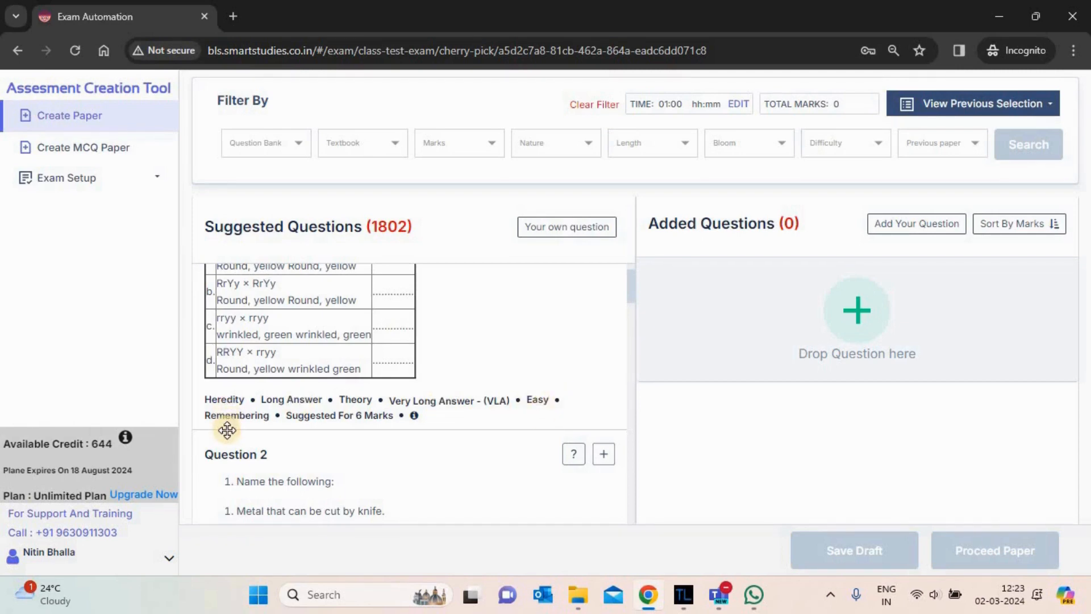
click(413, 417)
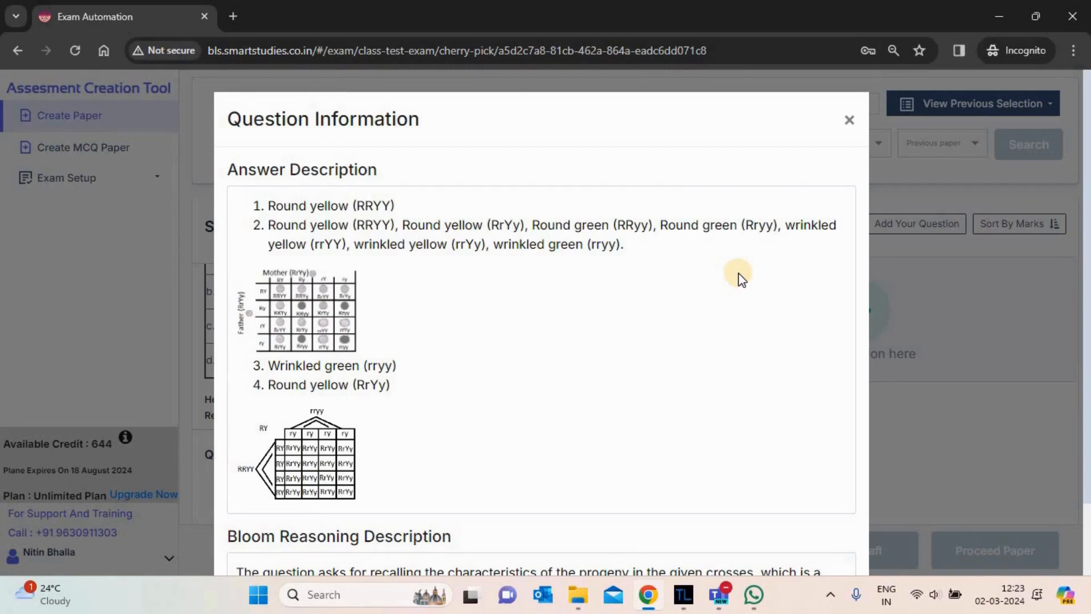
click(850, 122)
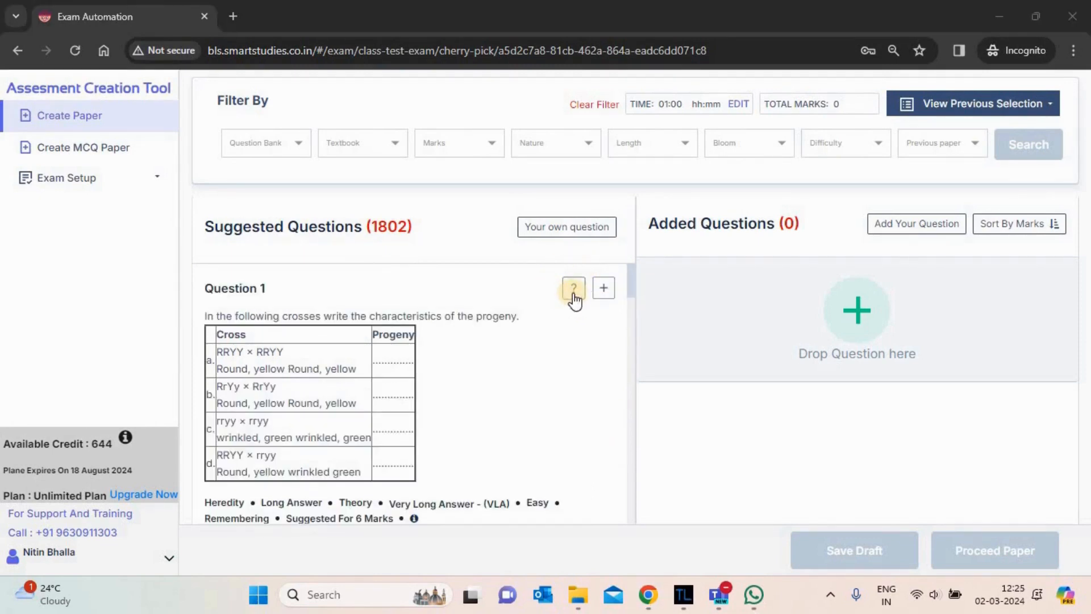
click(574, 296)
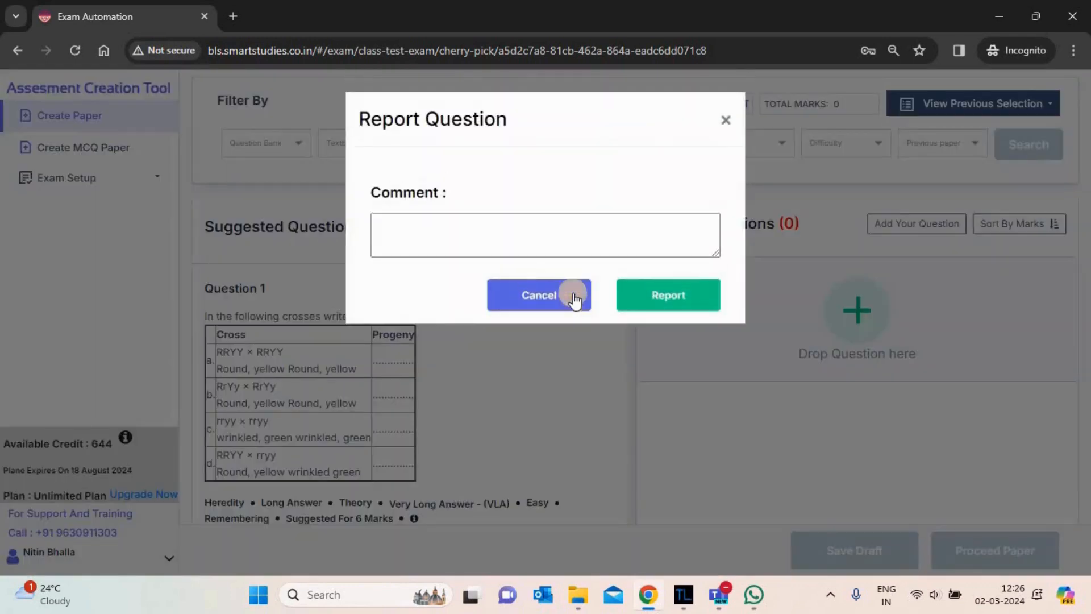
click(536, 241)
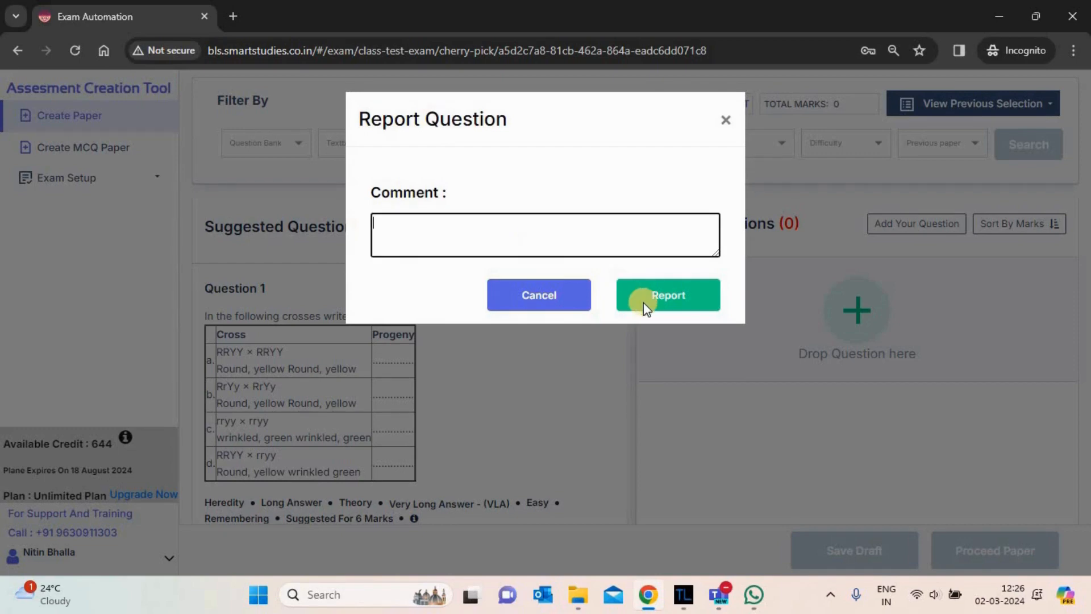
click(727, 121)
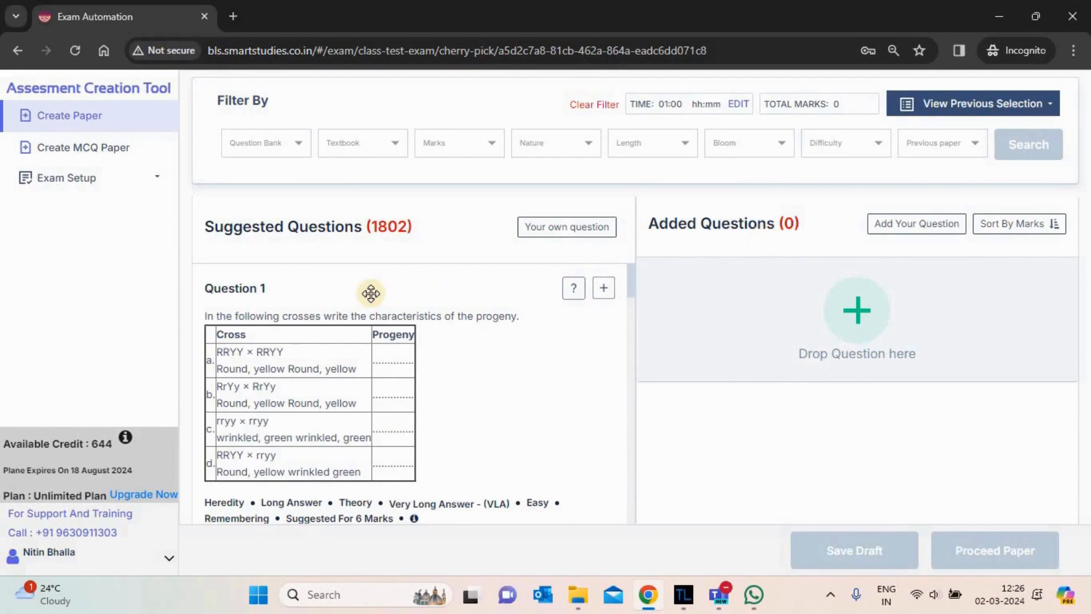
- Add ten suggested questions to the paper, starting with the one on the characteristics of the progeny in crosses
click(603, 290)
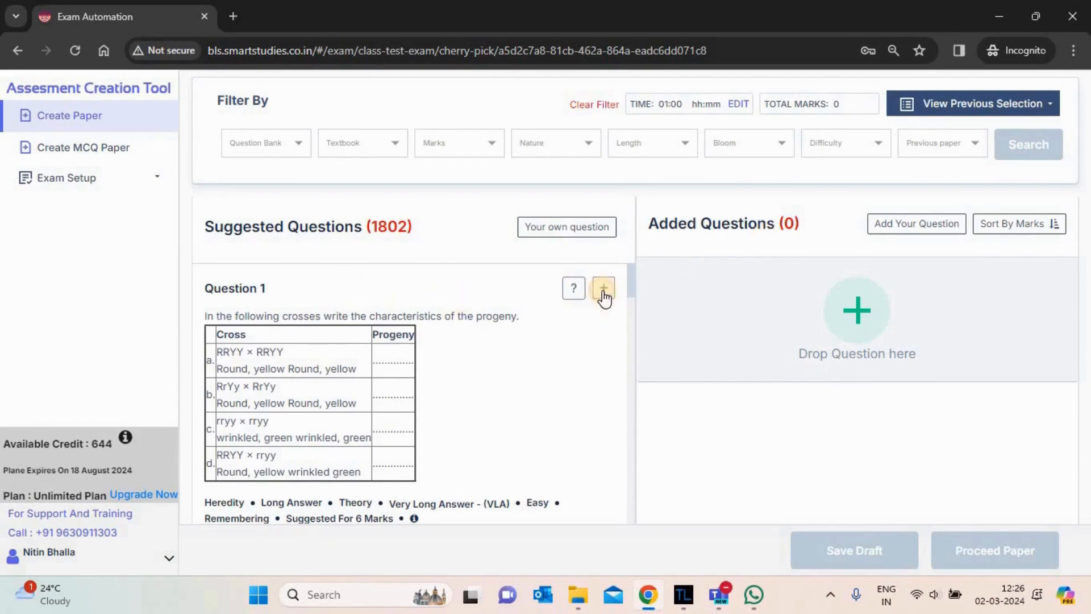
click(603, 289)
mouse_move(632, 302)
mouse_down()
mouse_move(632, 317)
mouse_move(632, 294)
mouse_up()
click(604, 307)
click(604, 307)
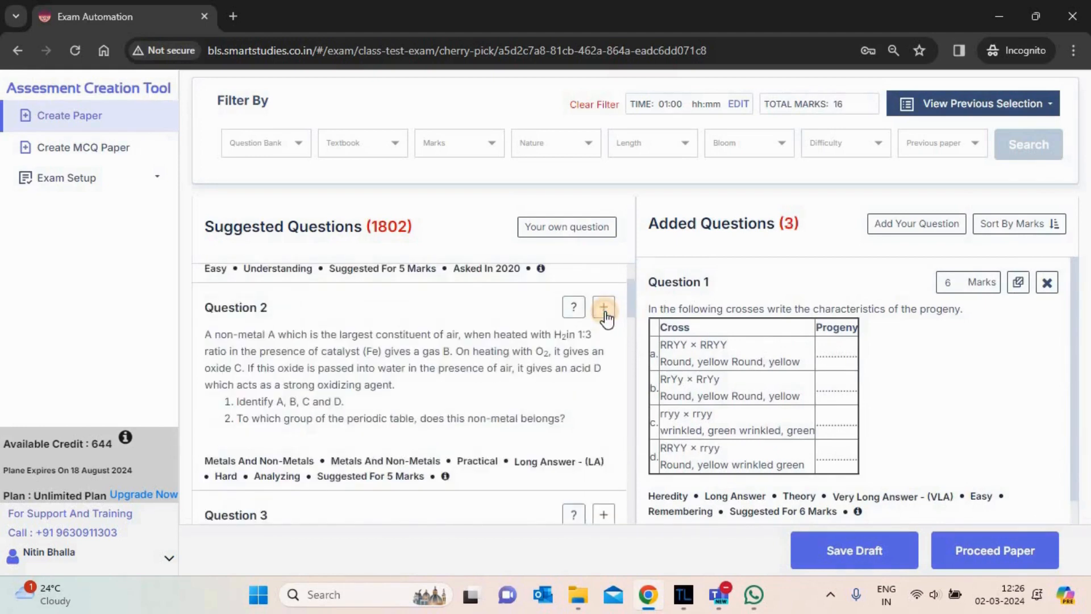
click(604, 308)
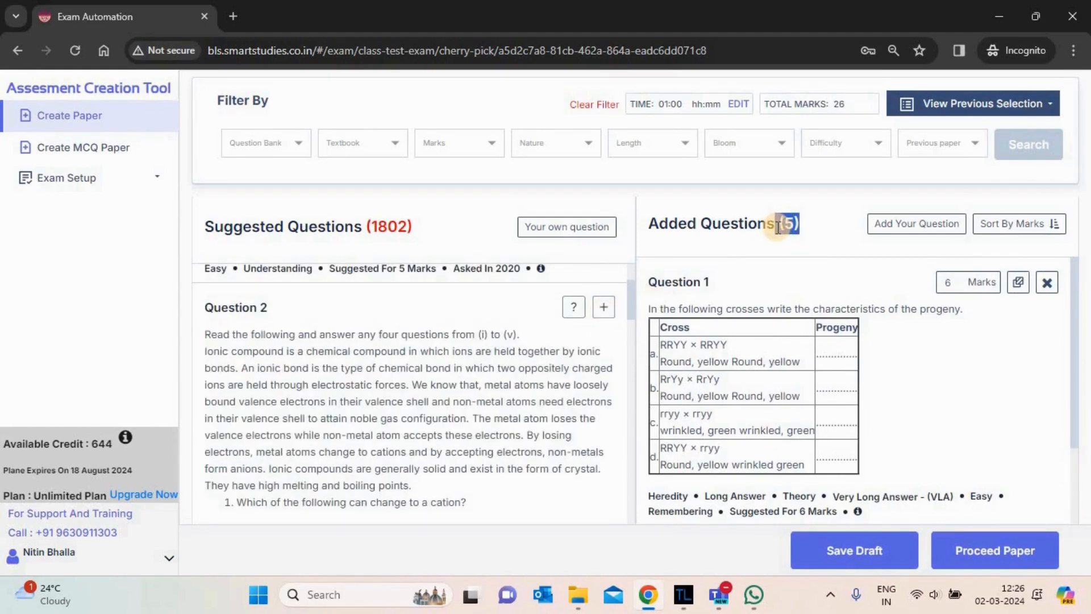
click(823, 174)
click(602, 304)
click(604, 307)
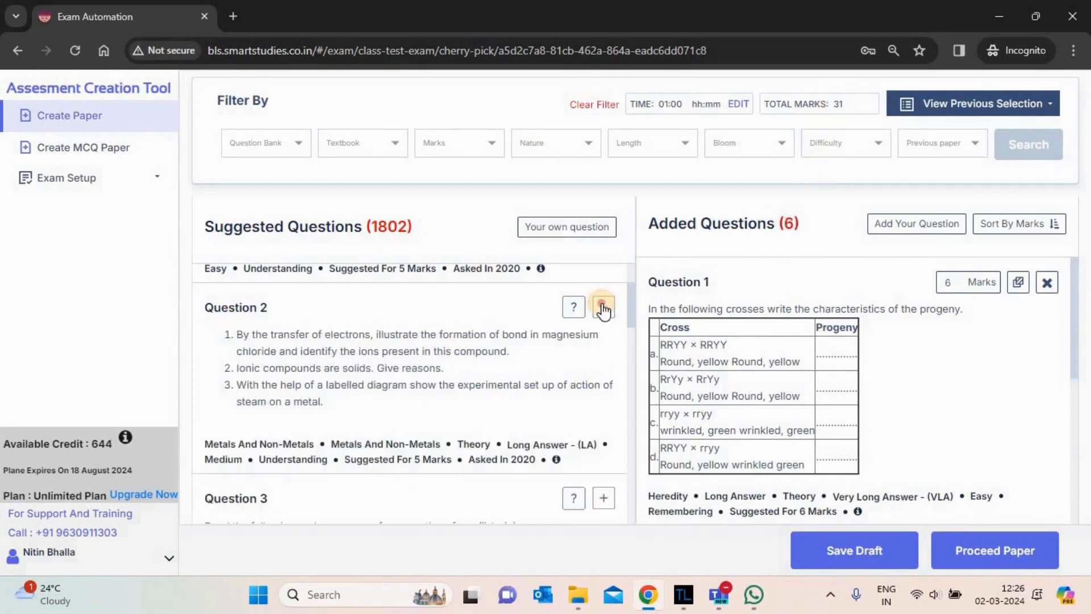
click(604, 308)
click(604, 308)
click(603, 308)
click(604, 308)
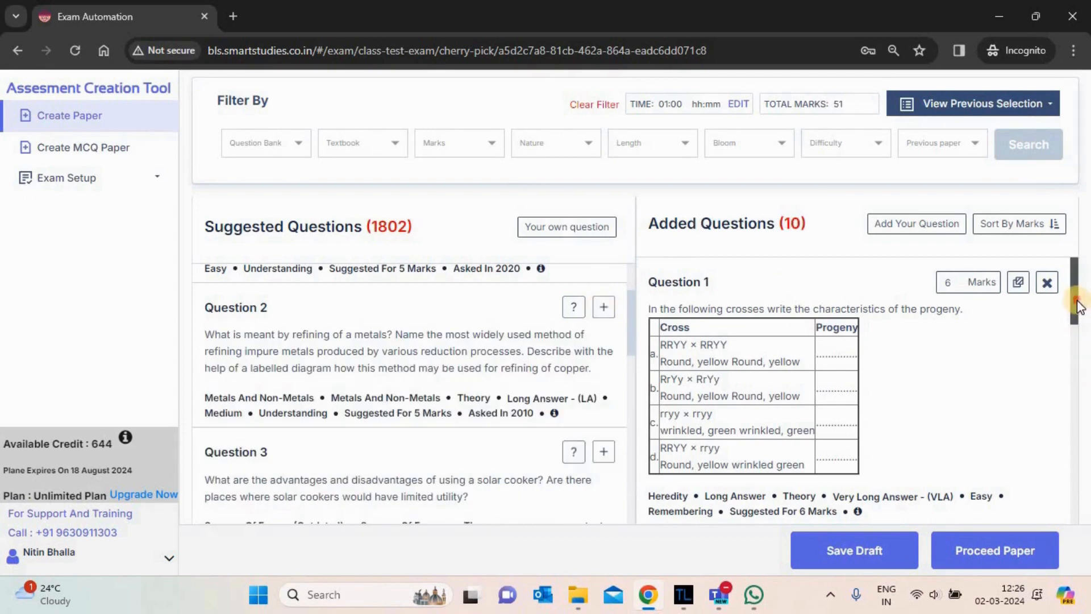
drag(647, 220, 823, 230)
click(800, 251)
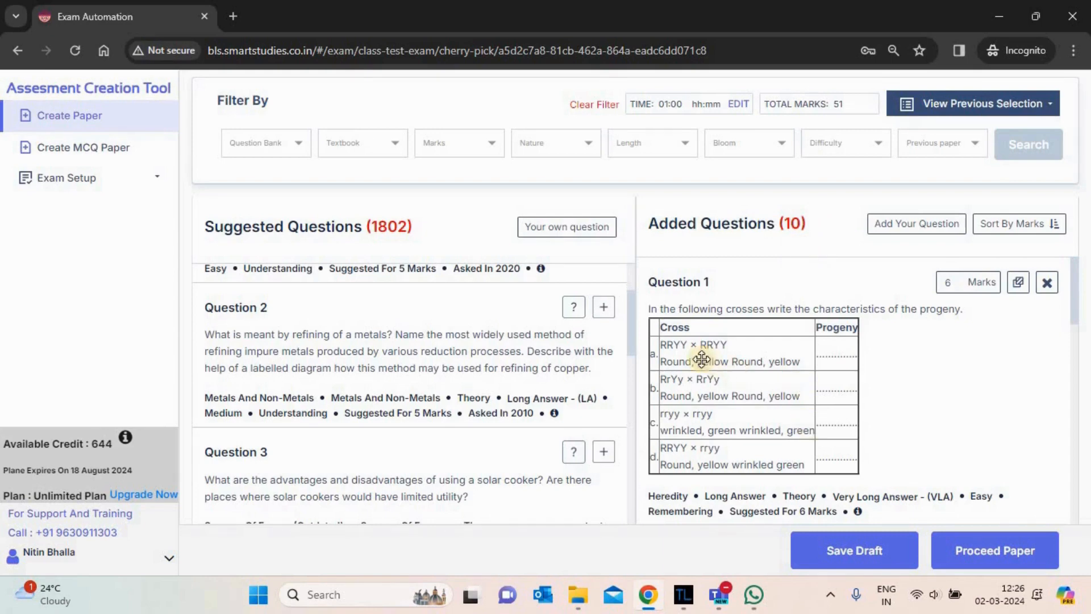
- Set the marks of added Question 1 to 5
click(952, 282)
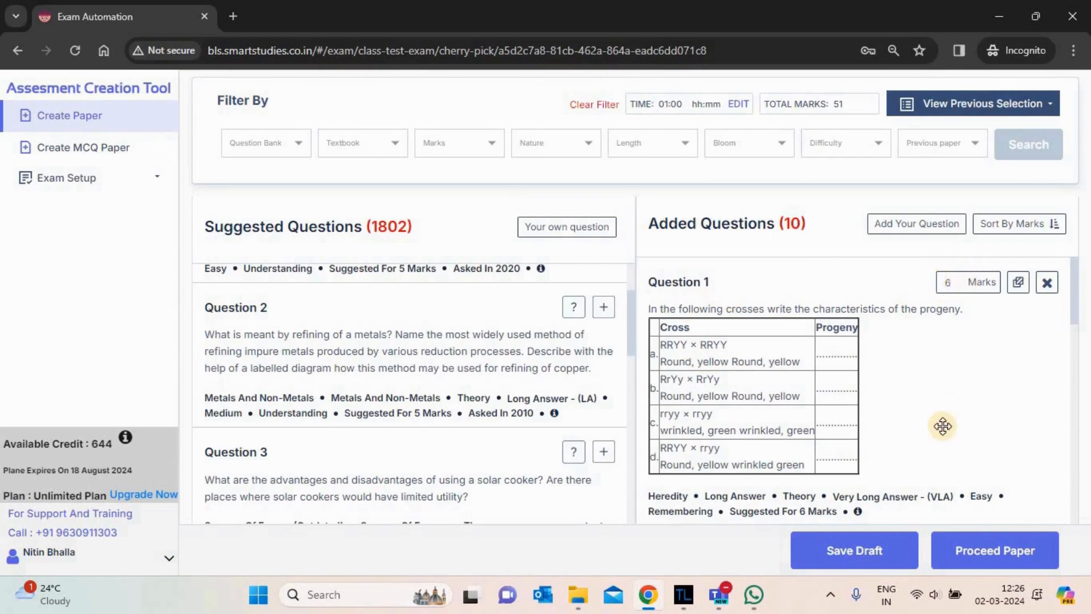
key(BackSpace)
text(5)
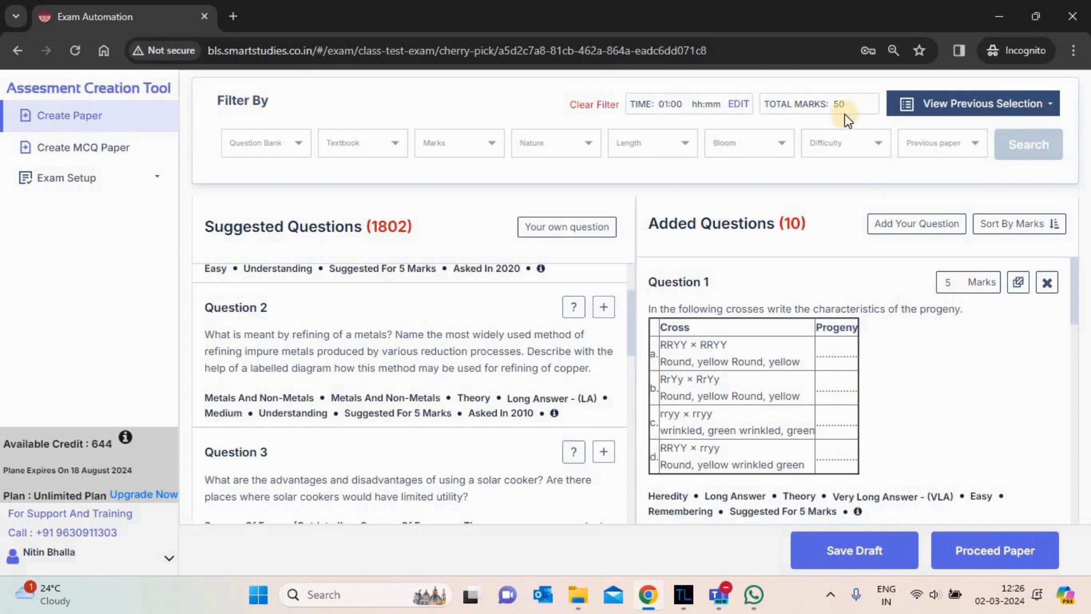
click(822, 202)
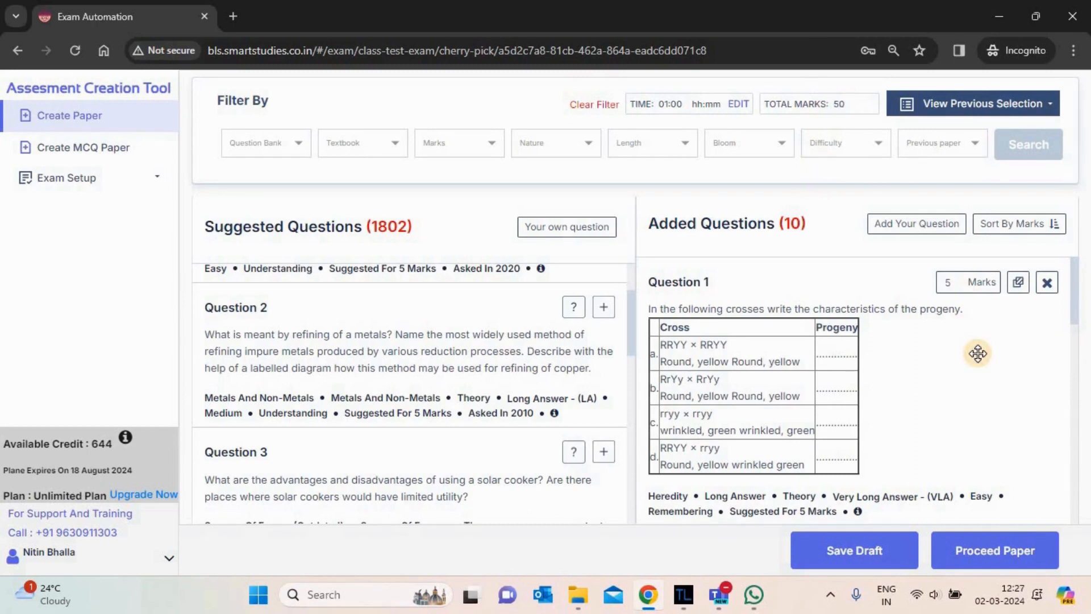
- Give added Question 1 an alternate, using the suggested case-study question on the differences between metals and non-metals
click(1019, 290)
drag(1074, 285, 1079, 321)
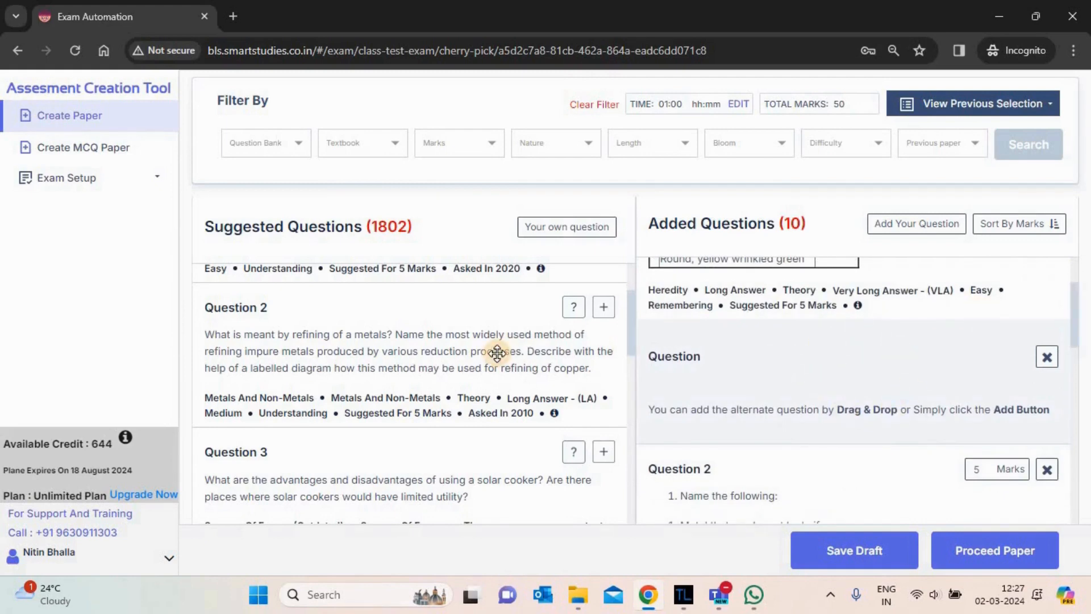
scroll(496, 353, down, 5)
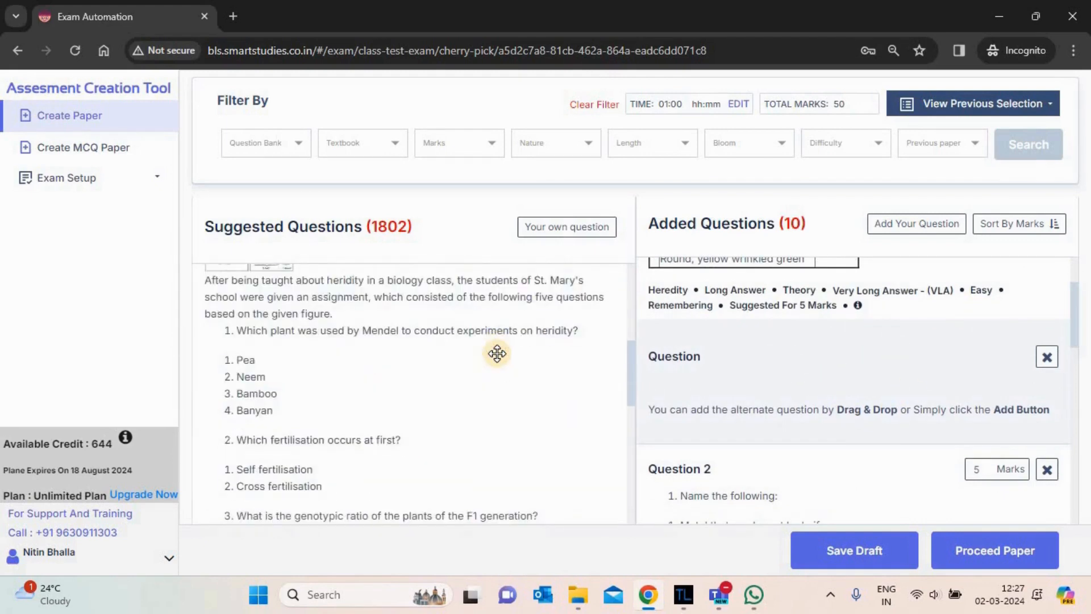
scroll(497, 352, down, 5)
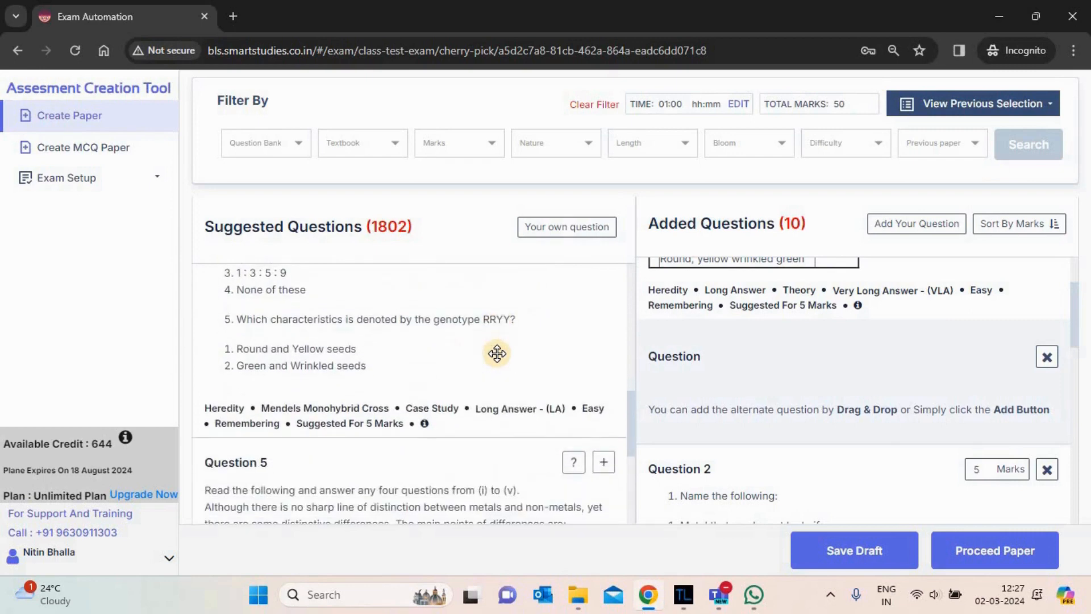
click(604, 462)
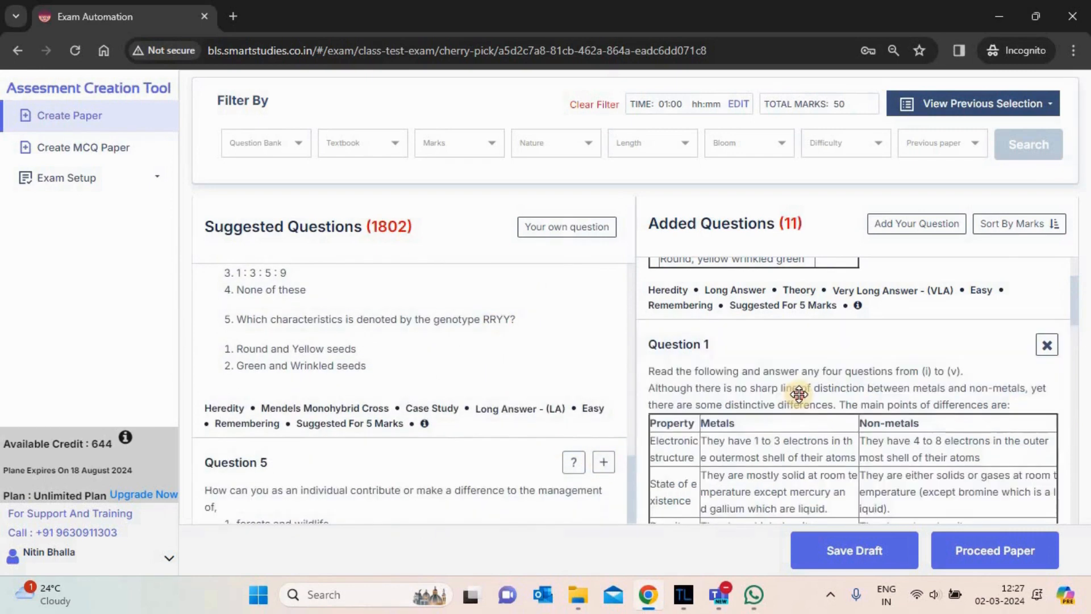
scroll(799, 393, up, 4)
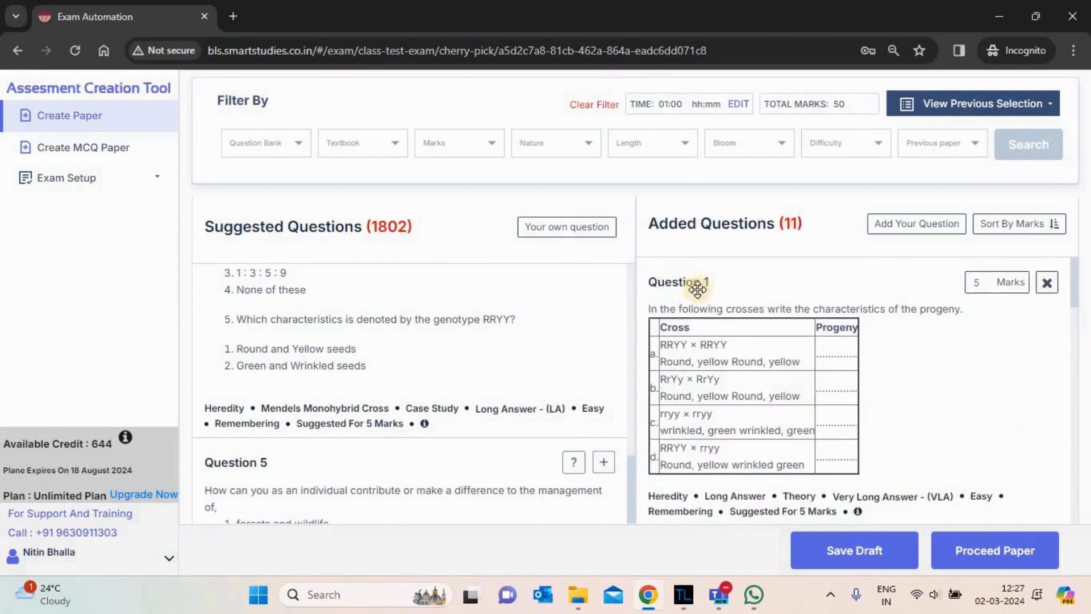
scroll(698, 290, down, 2)
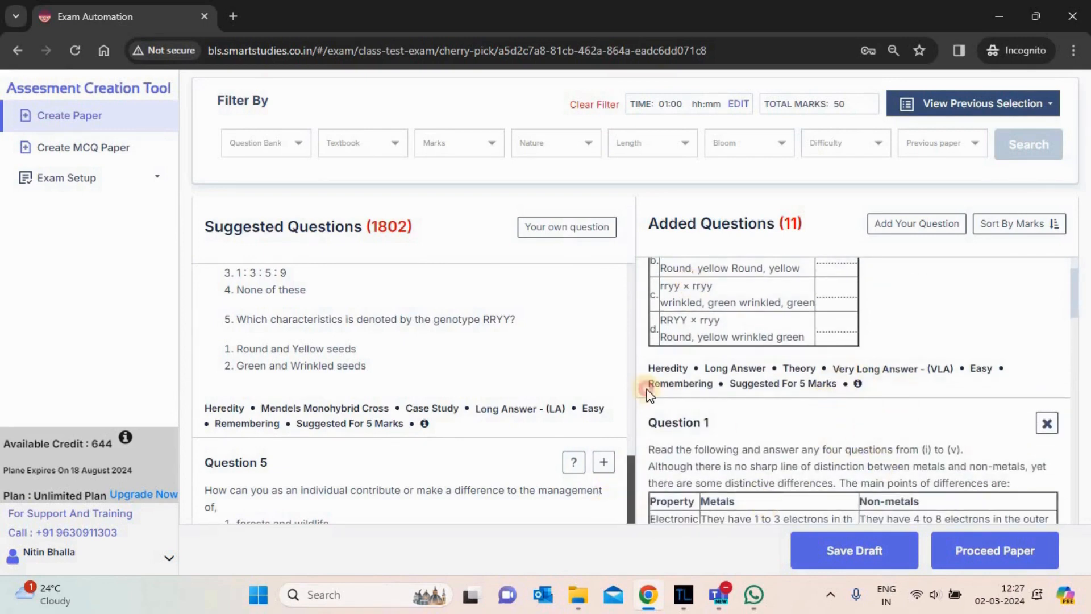
drag(647, 392, 662, 252)
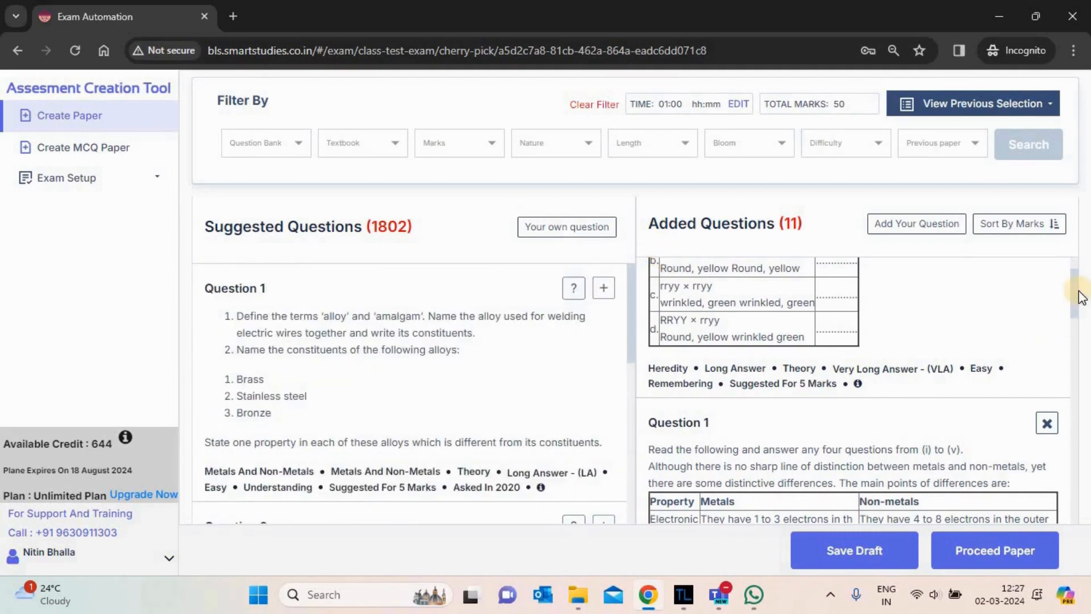
- Reorder the added questions so the image-chart question on acquired and inherited human traits is Question 2
drag(1073, 312, 1077, 462)
drag(741, 330, 781, 289)
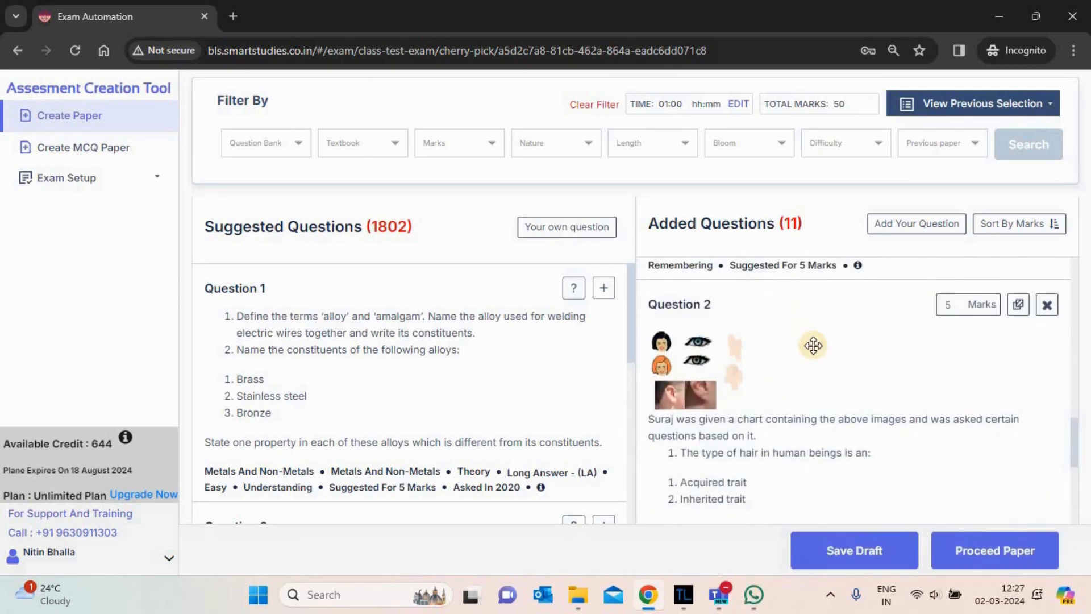
scroll(813, 345, up, 5)
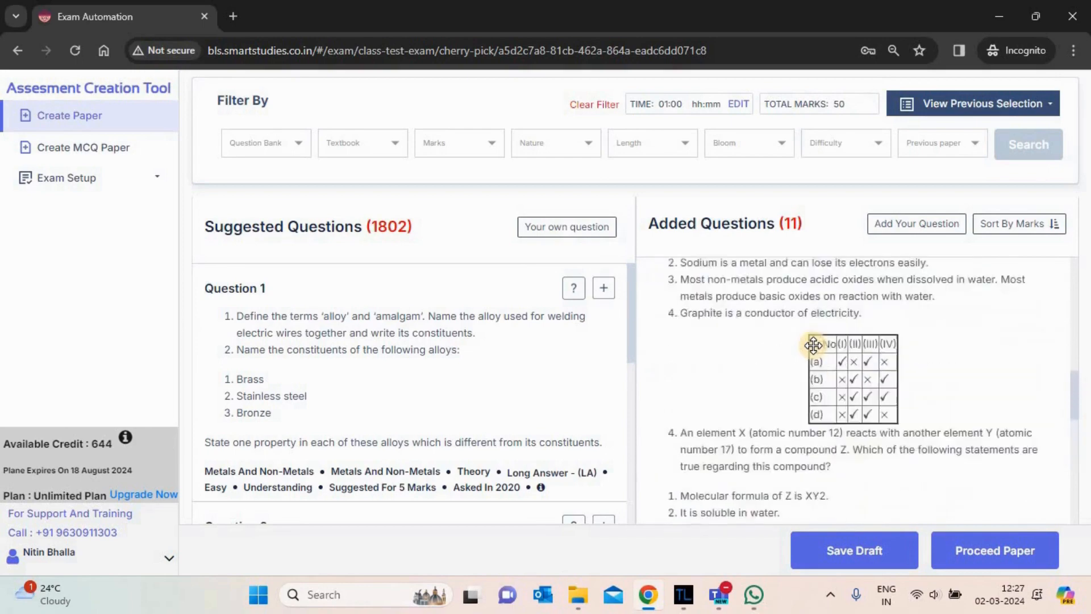
- Start a custom question for the paper, assigned to the chapter Carbon and Its Compounds and its introduction topic
scroll(813, 345, up, 10)
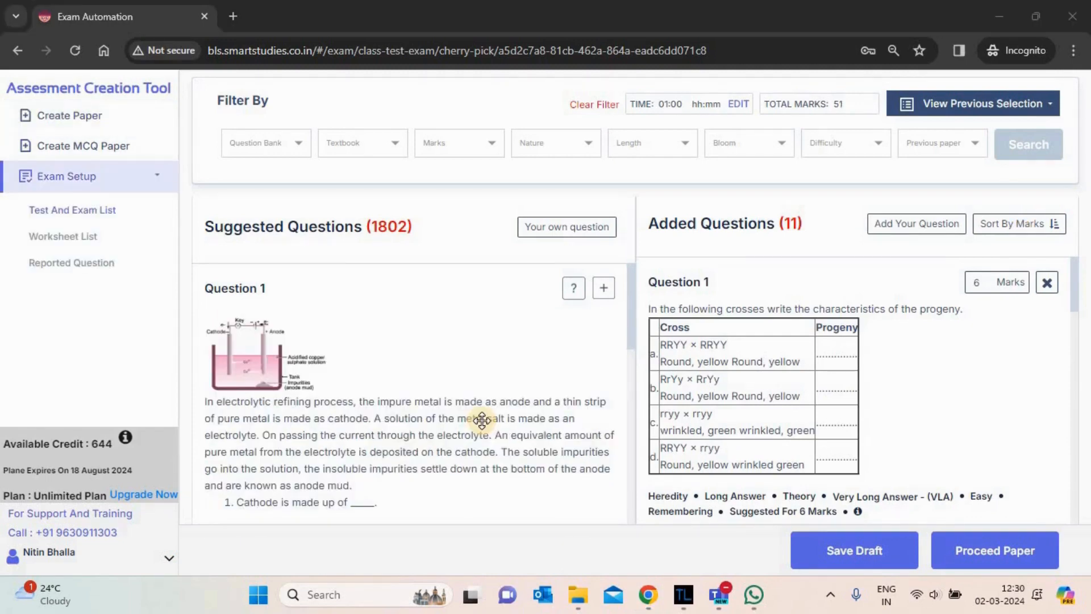
click(917, 225)
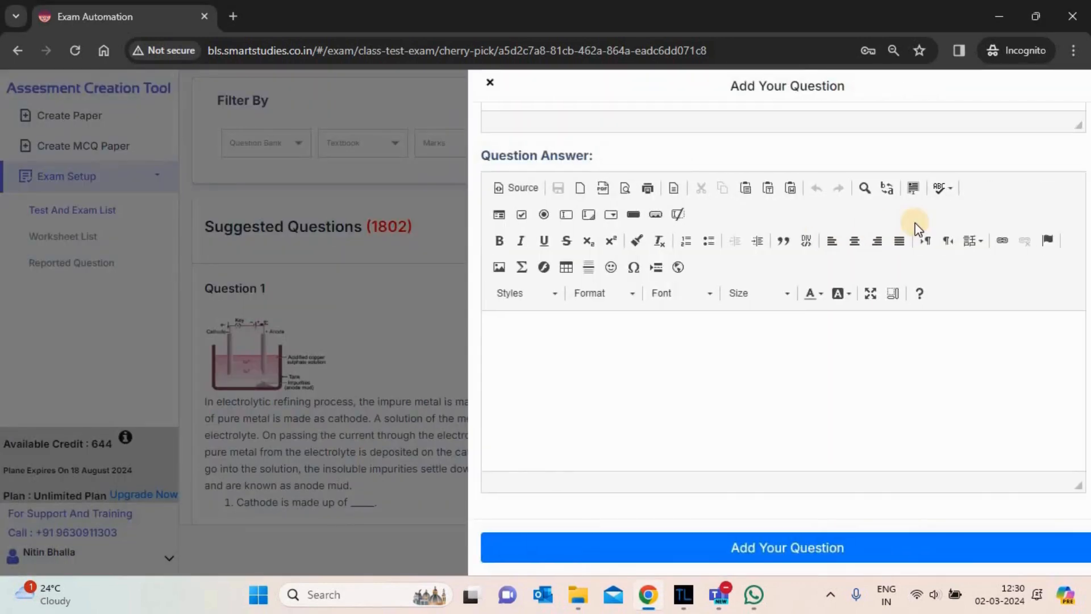
scroll(473, 253, up, 5)
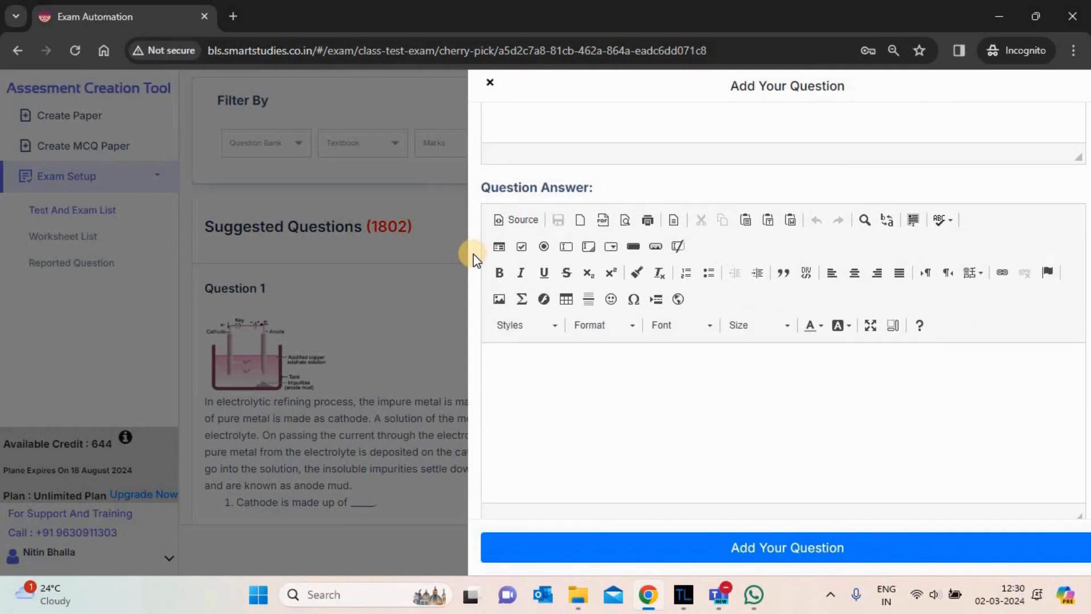
scroll(472, 253, up, 5)
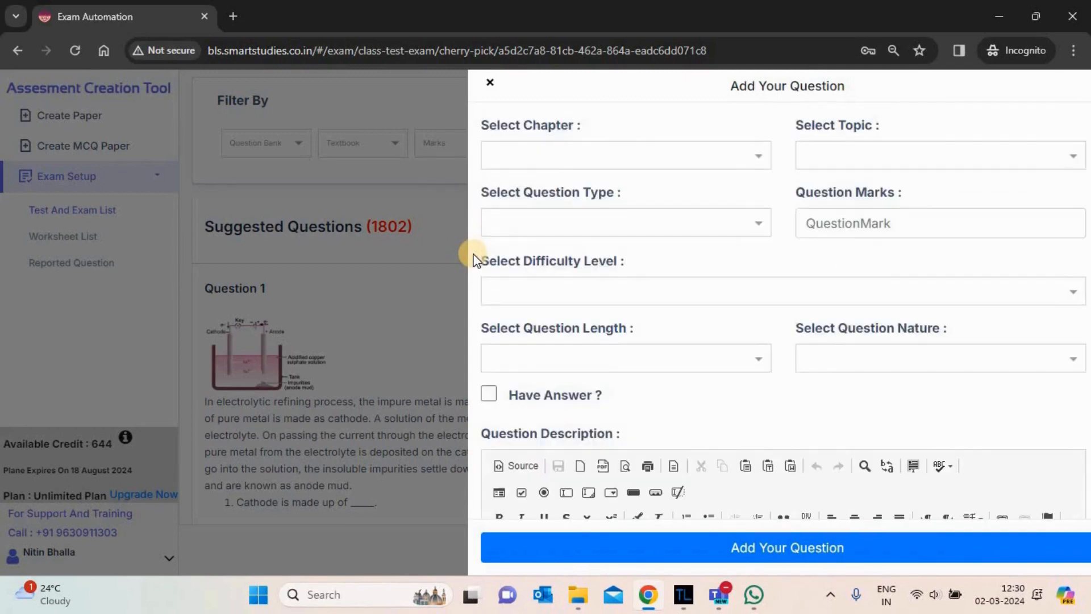
click(677, 156)
click(560, 344)
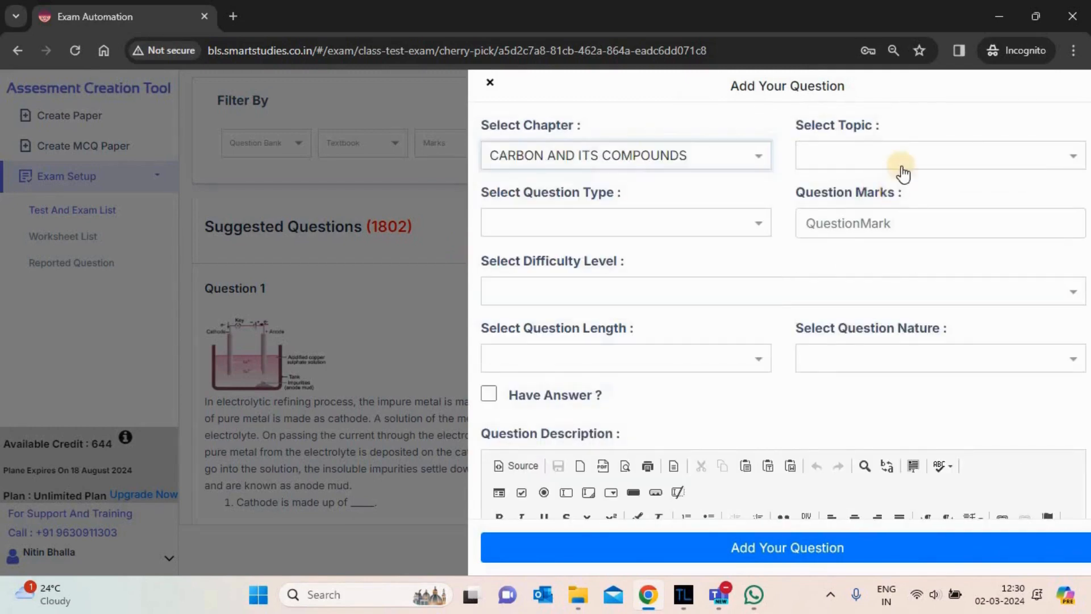
click(904, 155)
click(865, 282)
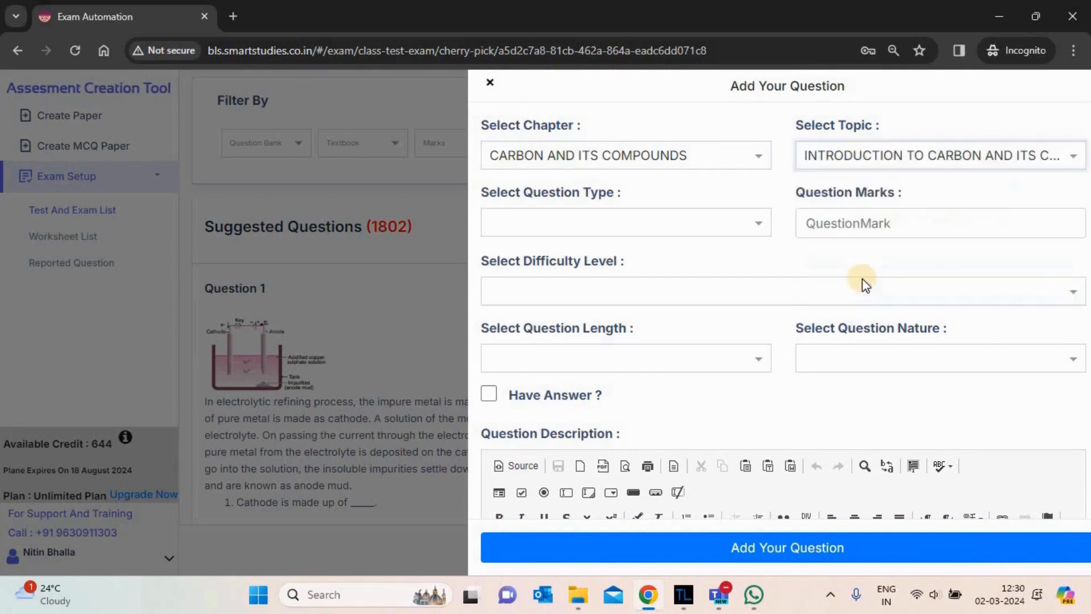
- Set the custom question's type to 4 Marks, its marks to 4 and its difficulty level to Medium
click(610, 222)
click(540, 347)
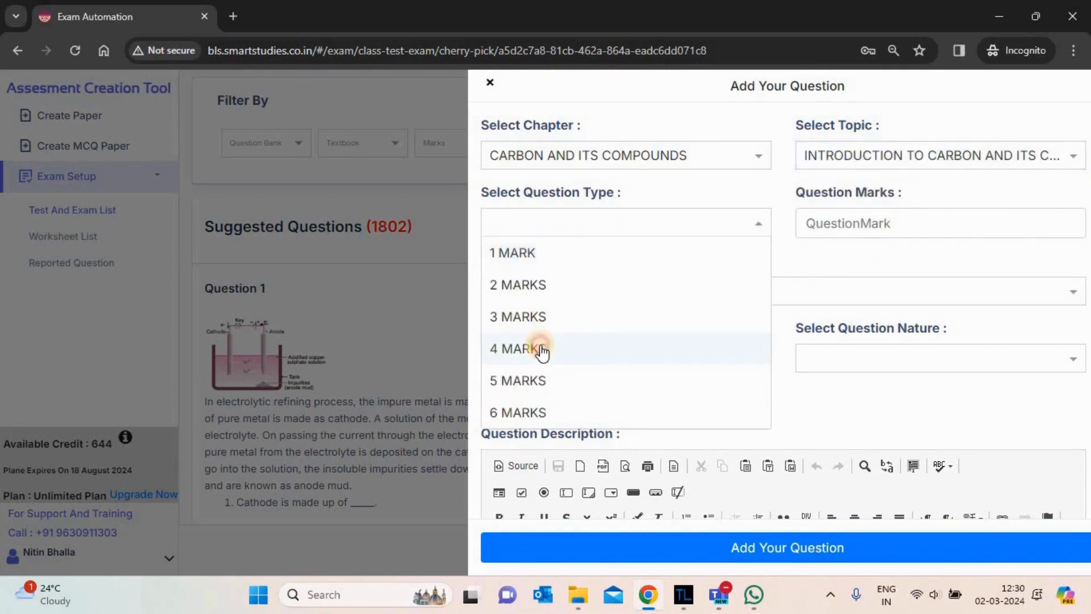
click(880, 222)
text(4)
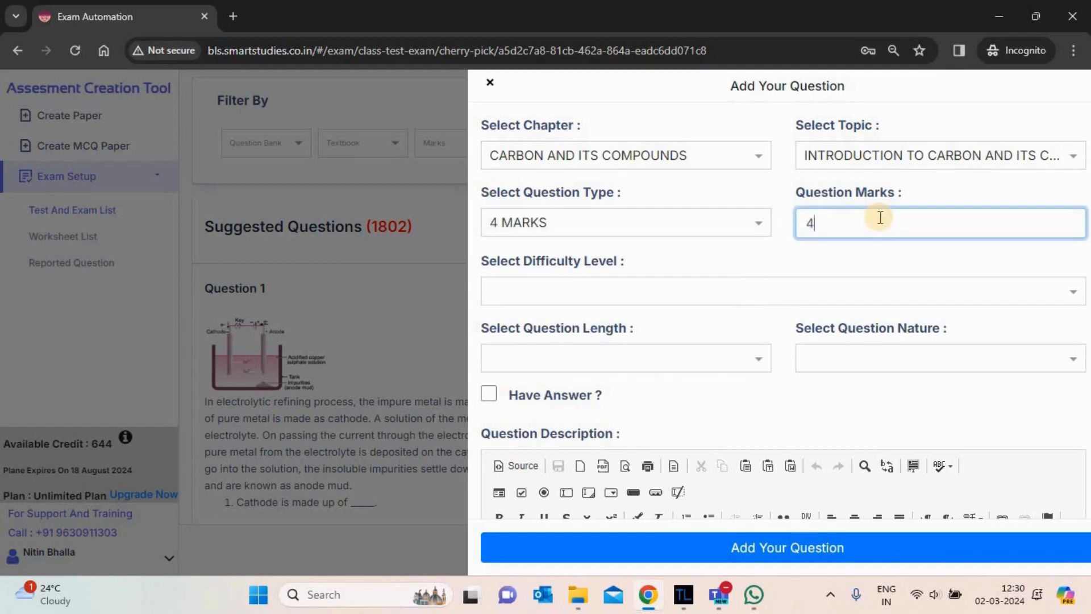
click(707, 293)
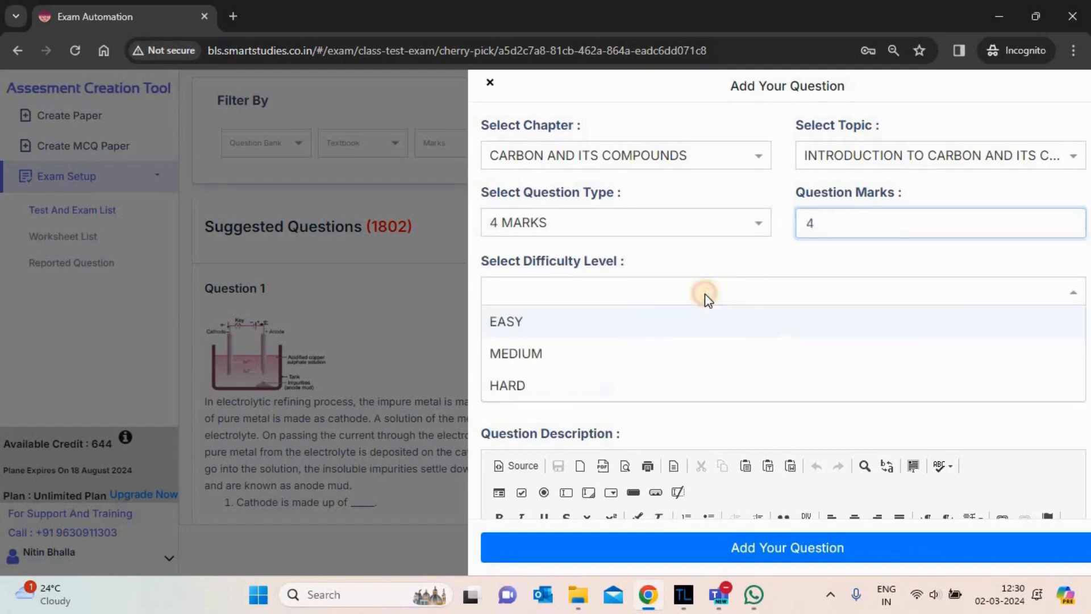
click(581, 361)
- Set the custom question's length to Short Answer and its nature to Theory, leaving Have Answer unticked
click(614, 363)
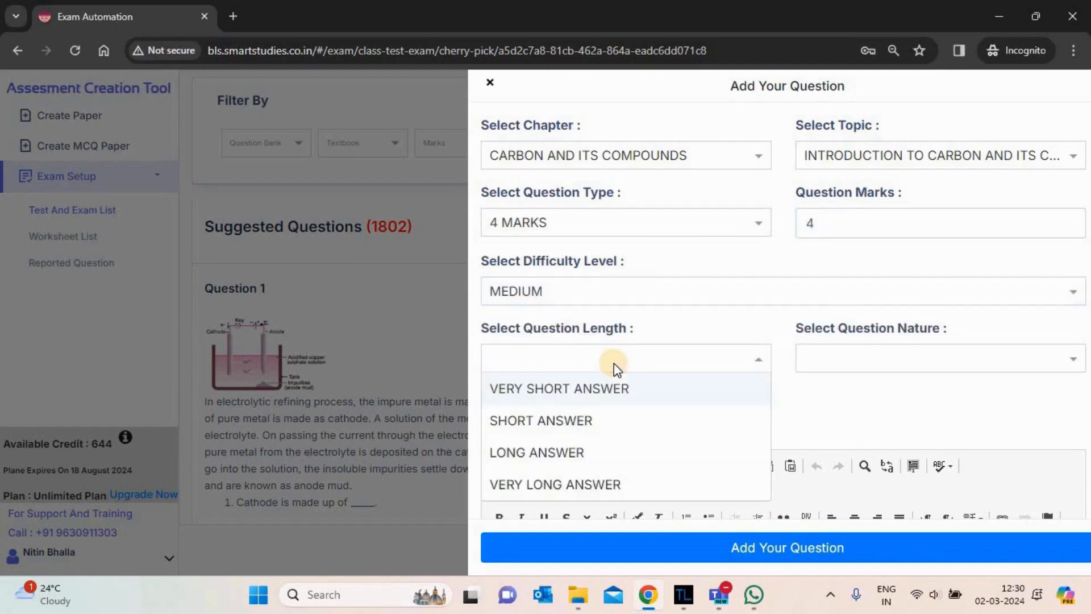
click(576, 420)
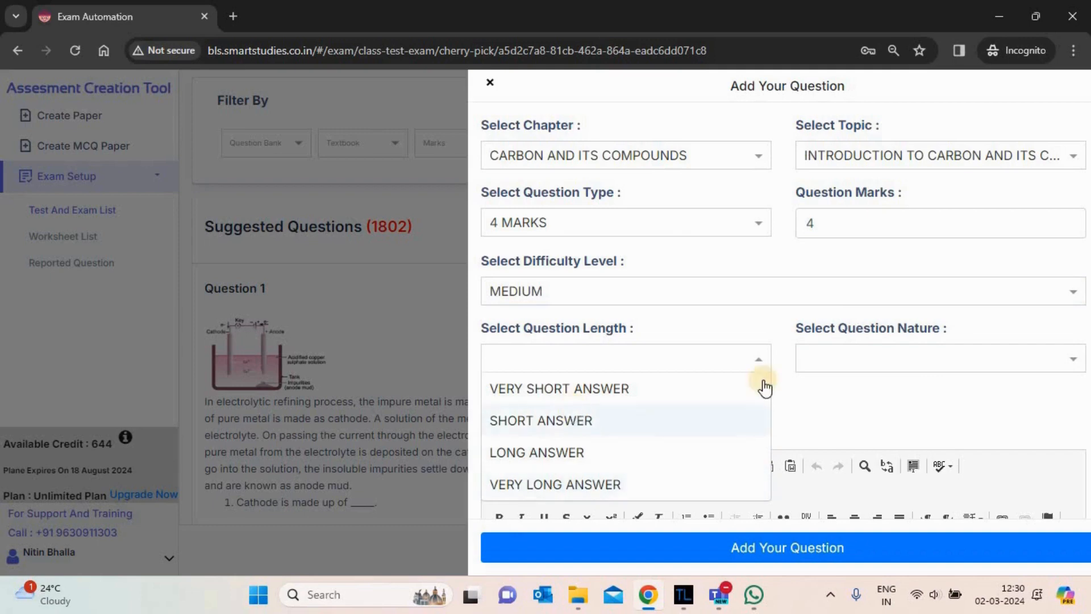
click(909, 365)
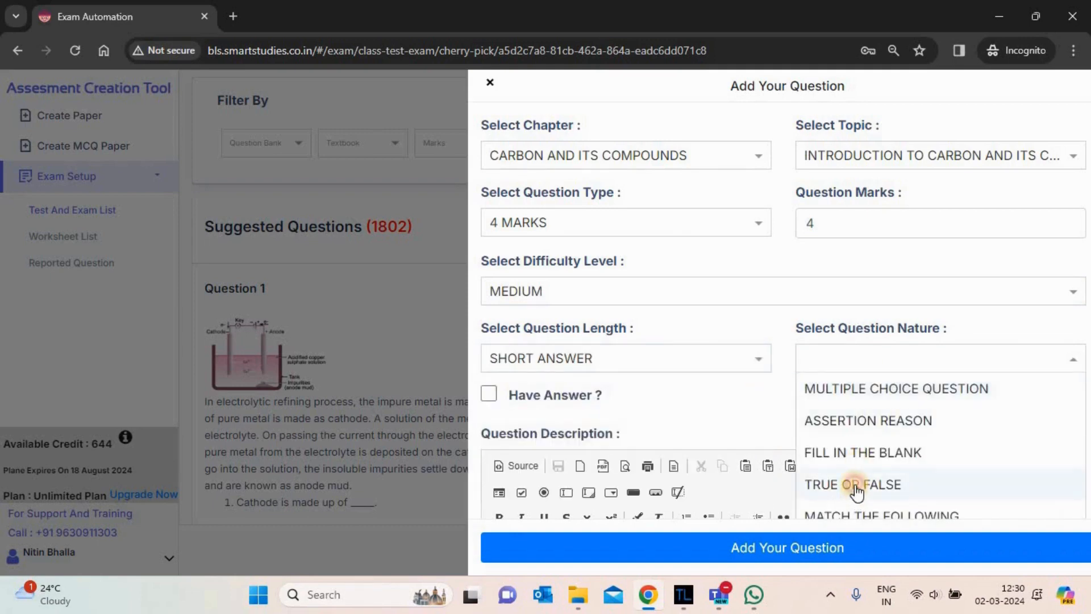
click(847, 485)
click(894, 367)
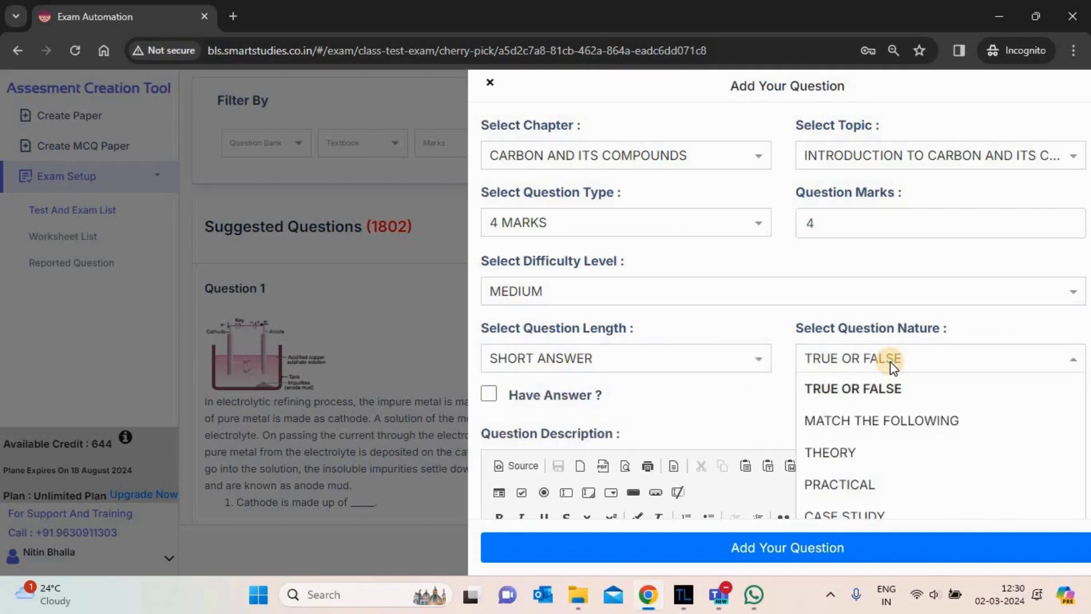
click(835, 452)
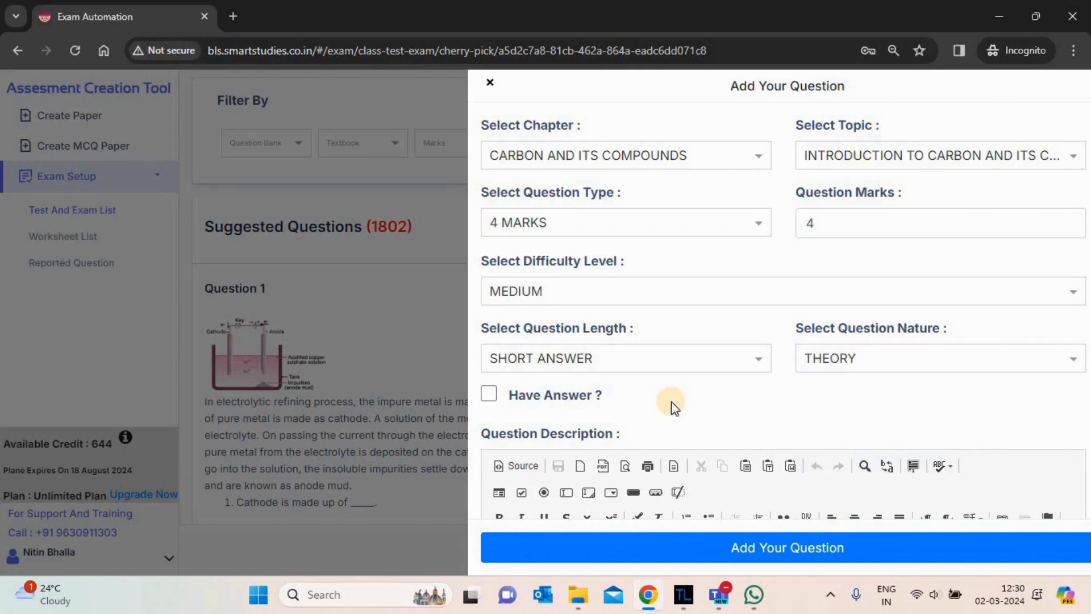
click(488, 395)
click(489, 395)
scroll(661, 414, down, 3)
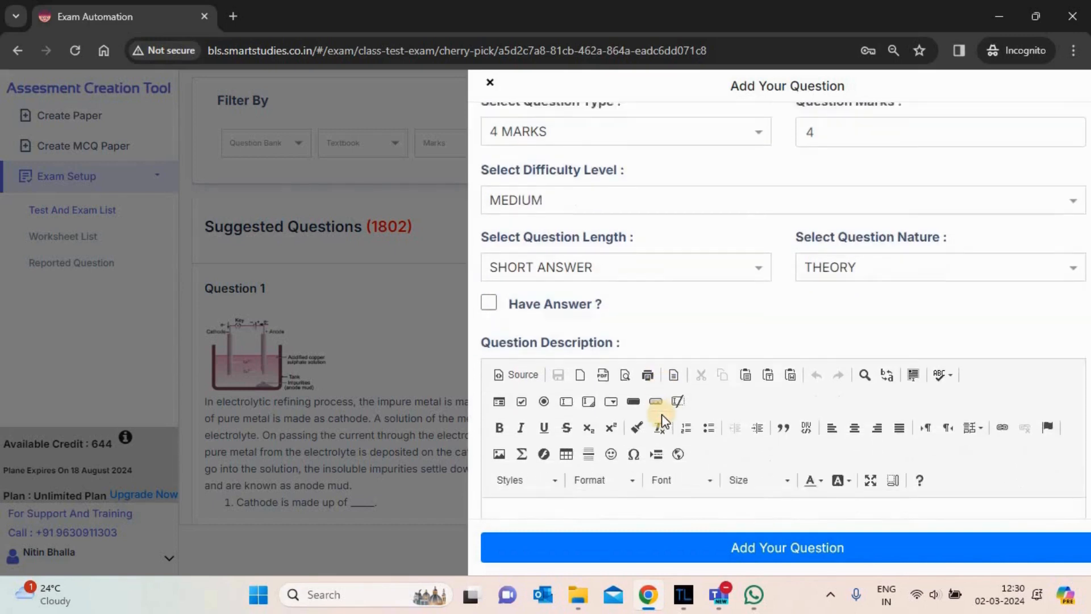
scroll(663, 414, down, 2)
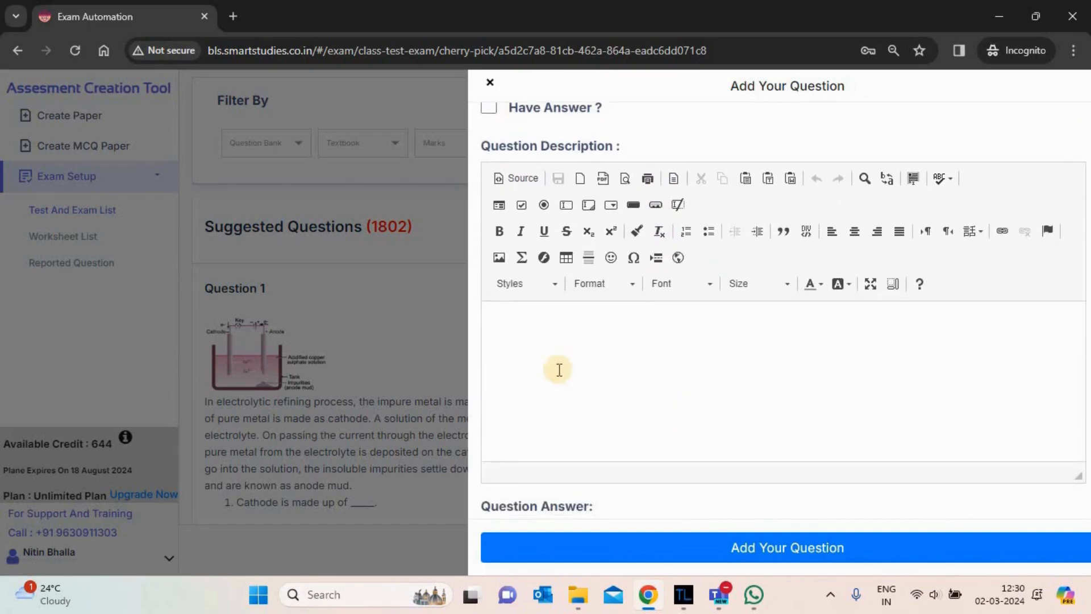
click(558, 369)
text(gghghg)
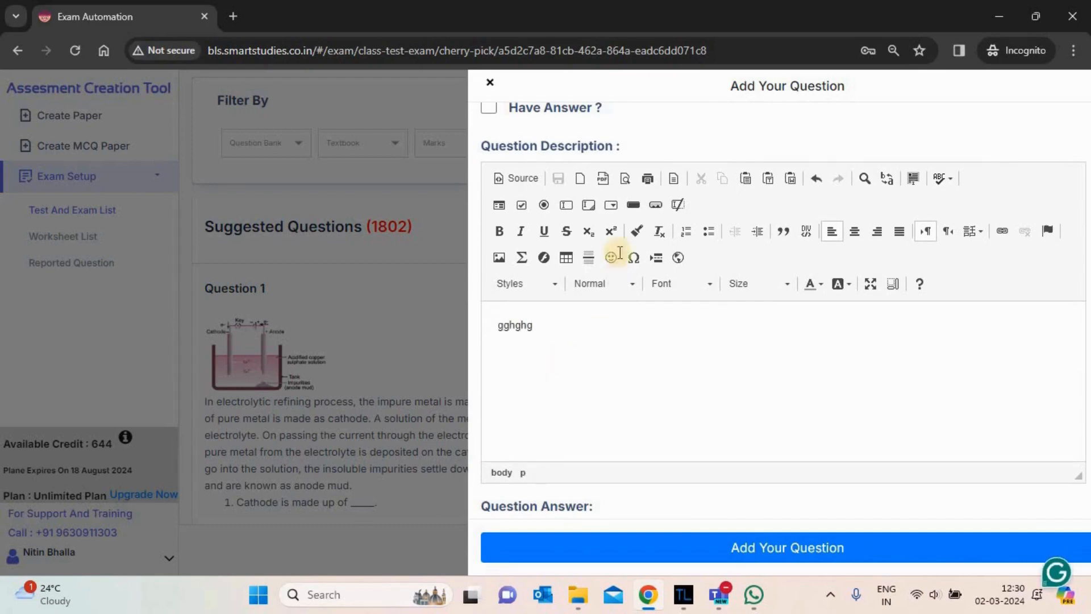
click(544, 231)
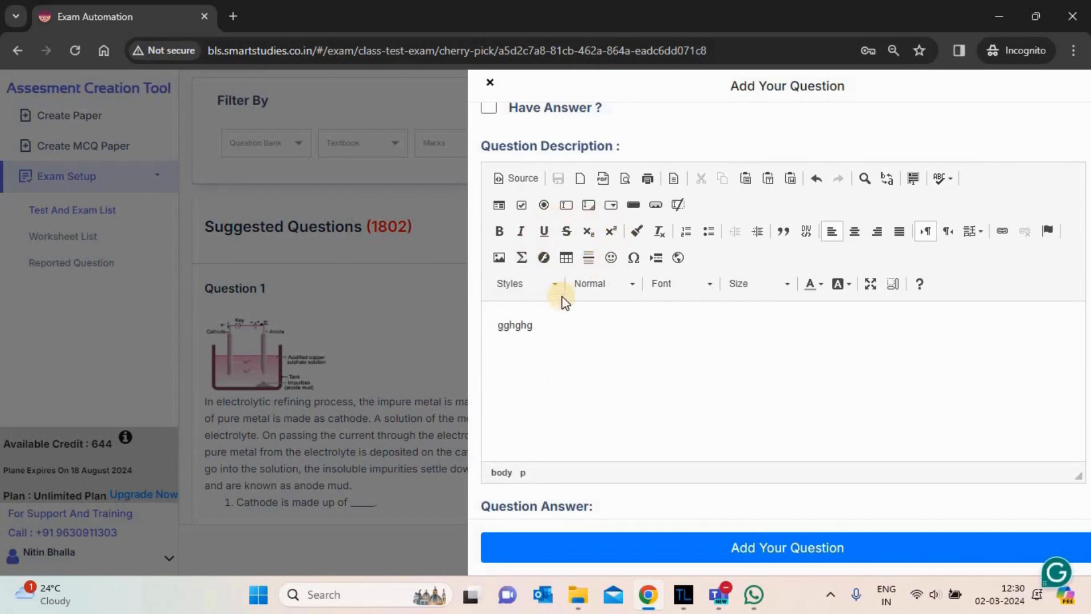
click(506, 324)
double_click(510, 324)
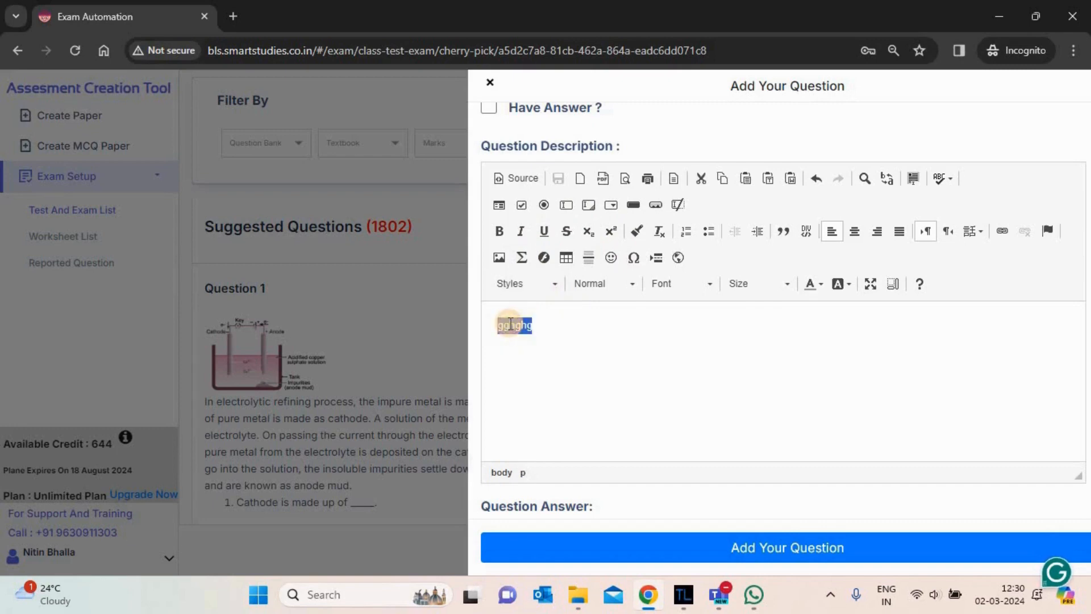
key(BackSpace)
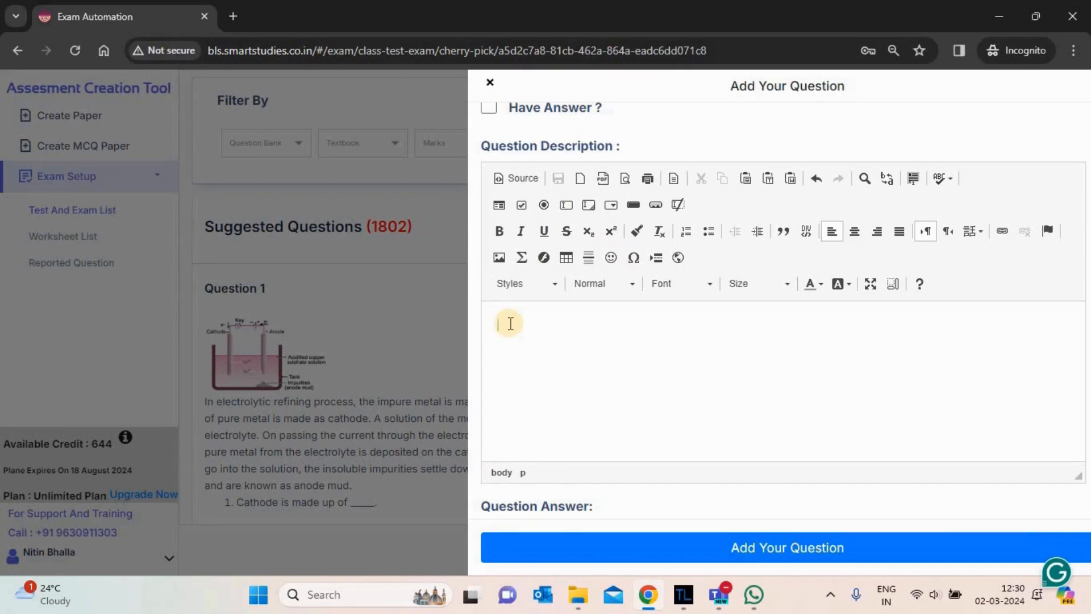
- Insert the Chemistry Equation image from the Diagrams folder on the Desktop into the question description
click(500, 259)
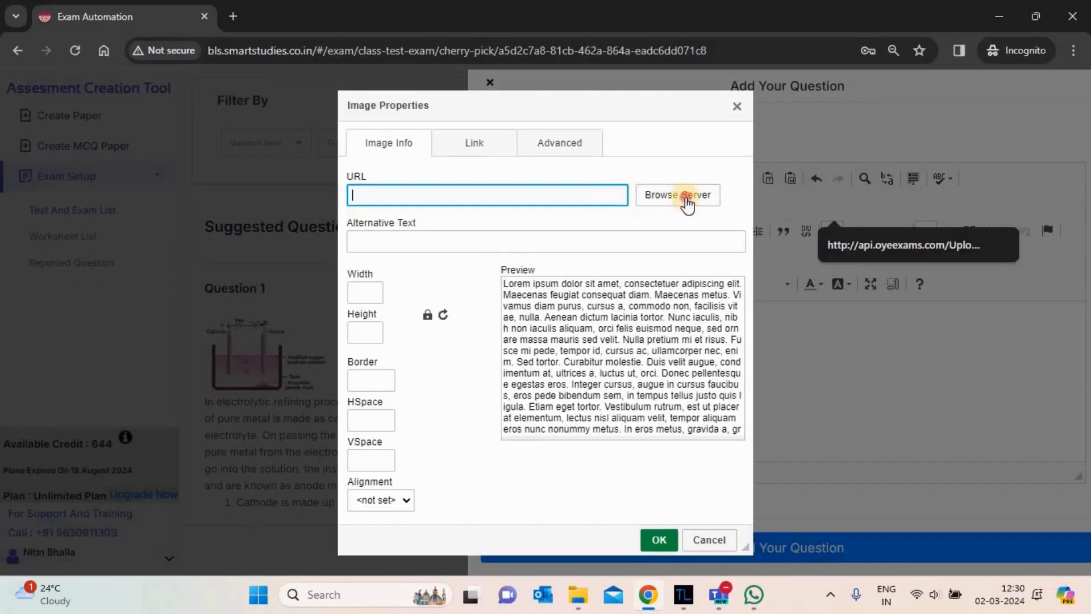
click(686, 200)
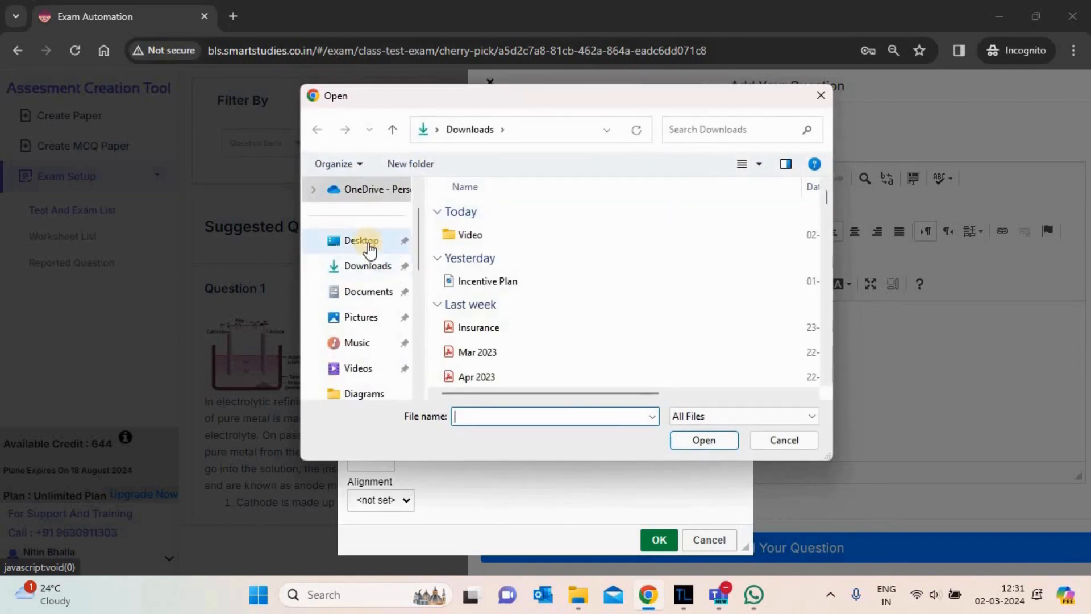
click(366, 241)
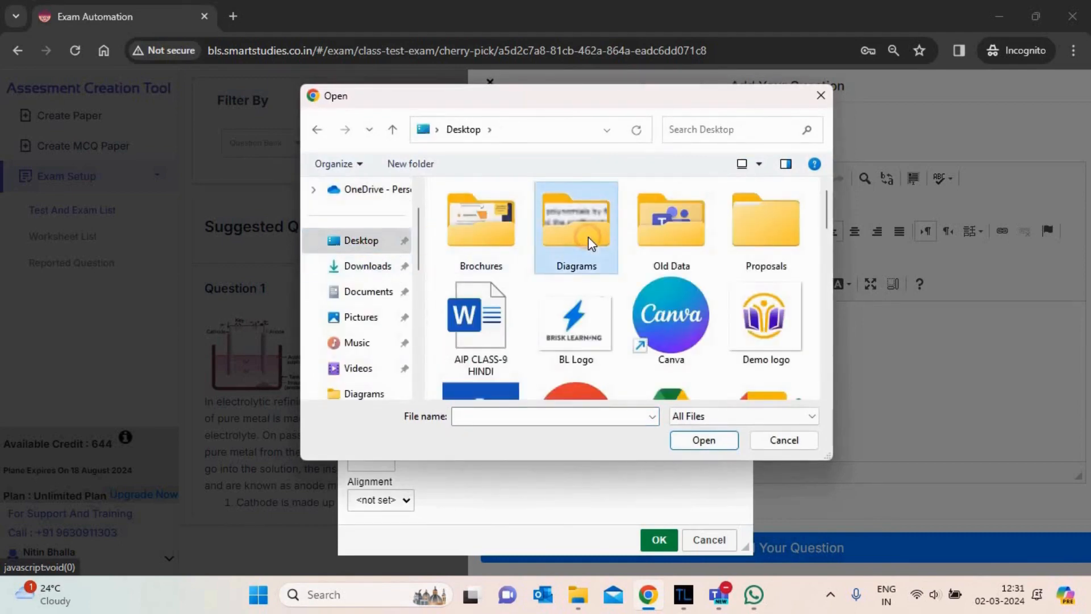
double_click(592, 236)
click(474, 382)
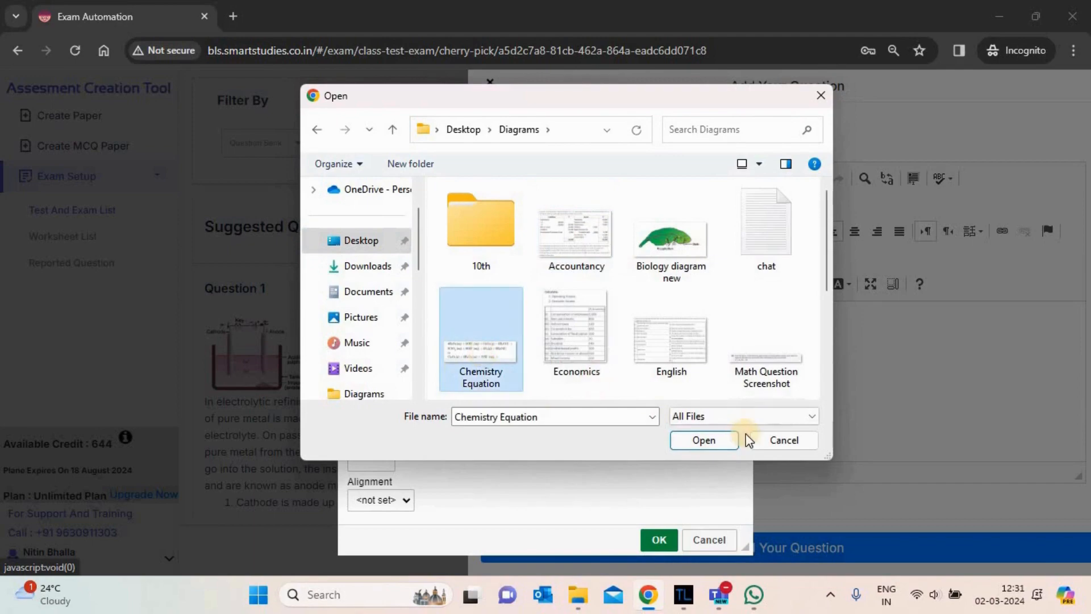
click(722, 441)
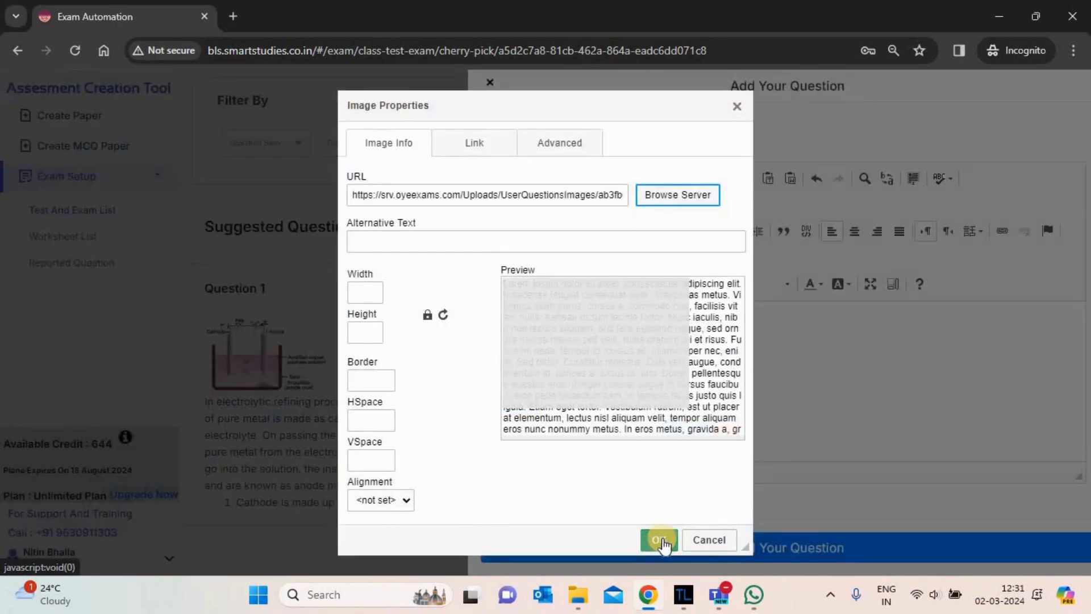
click(663, 542)
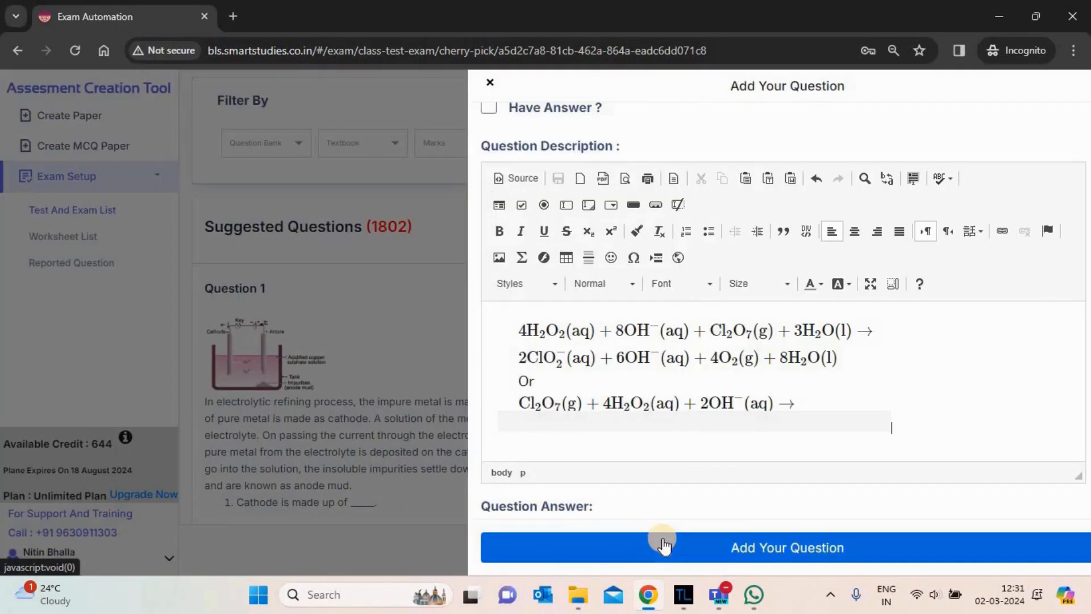
- Insert the "Biology diagram new" image from the Diagrams folder on a new line below the equation in the question description
click(923, 404)
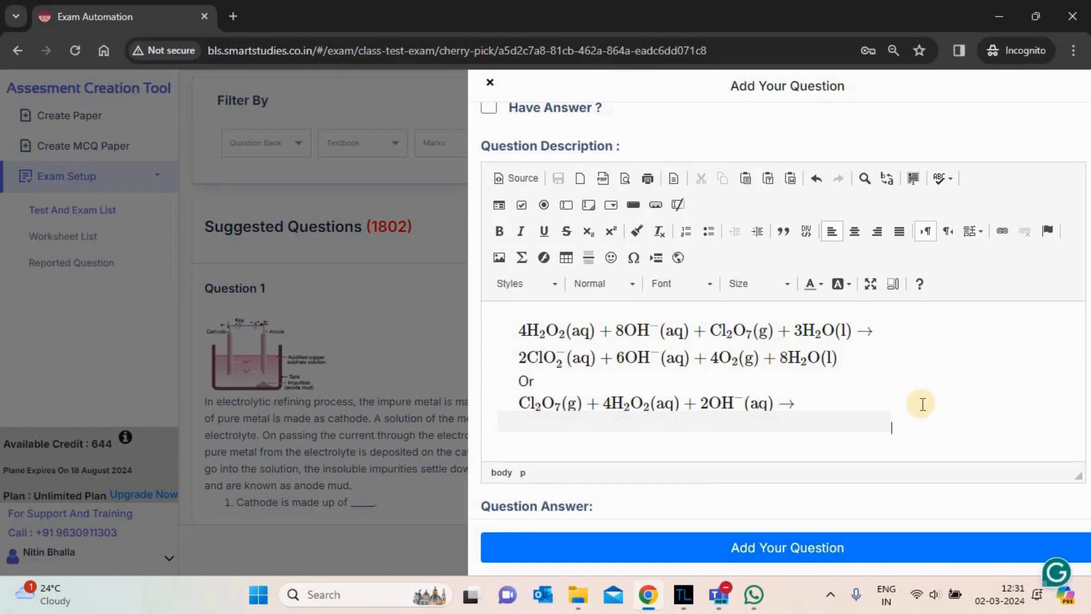
key(Return)
key(Return)
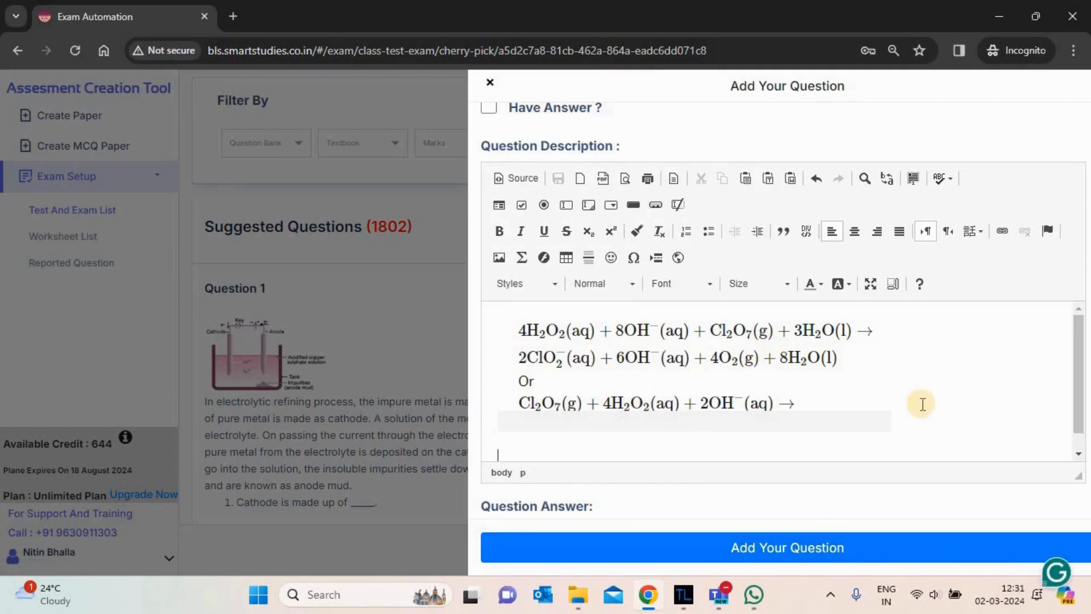
click(499, 257)
click(682, 195)
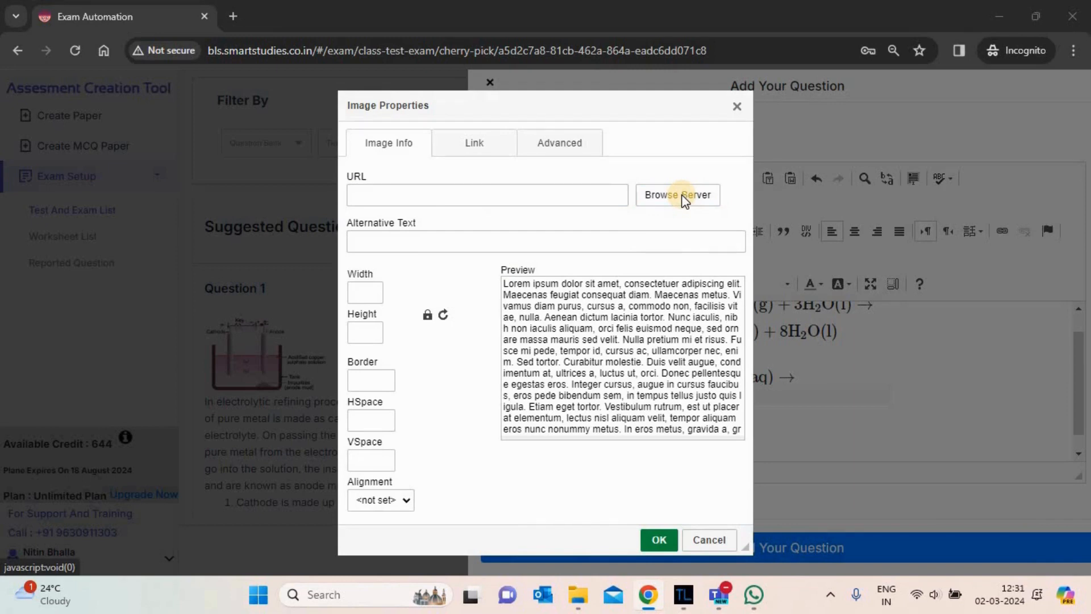
click(674, 230)
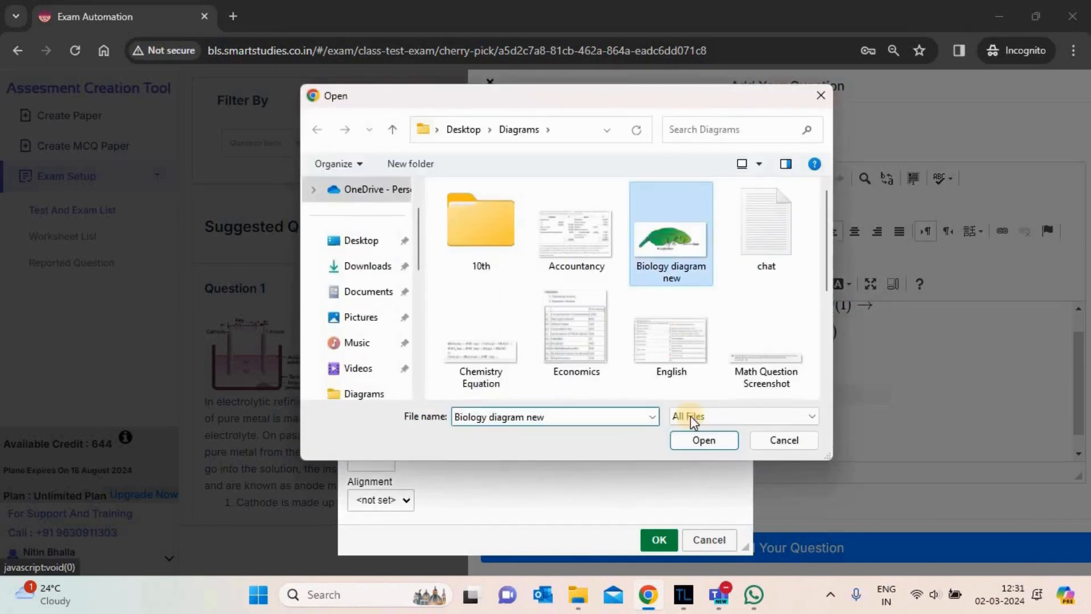
click(702, 441)
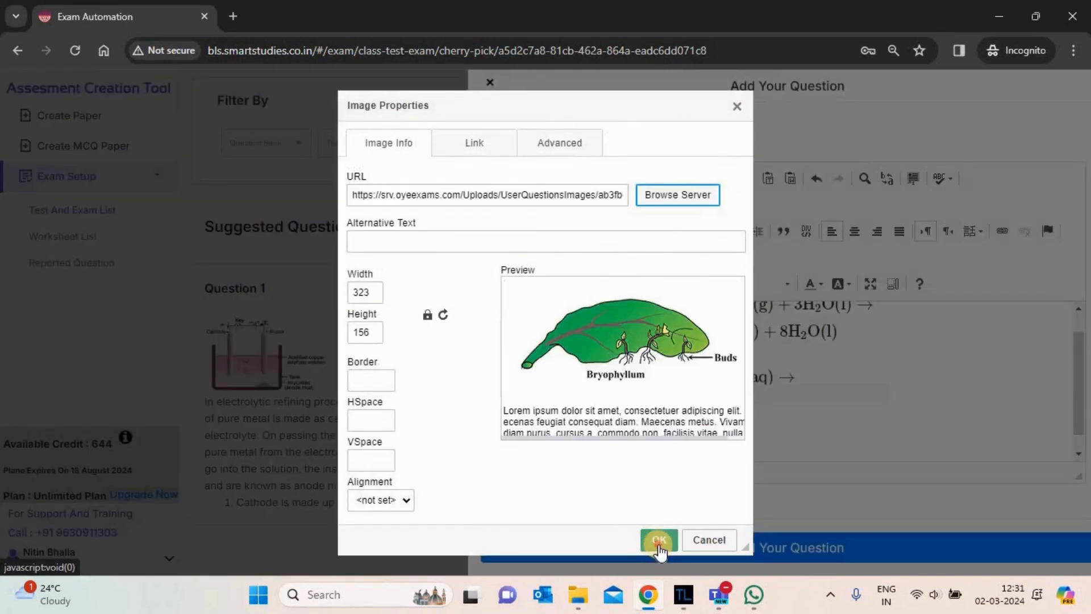
click(658, 540)
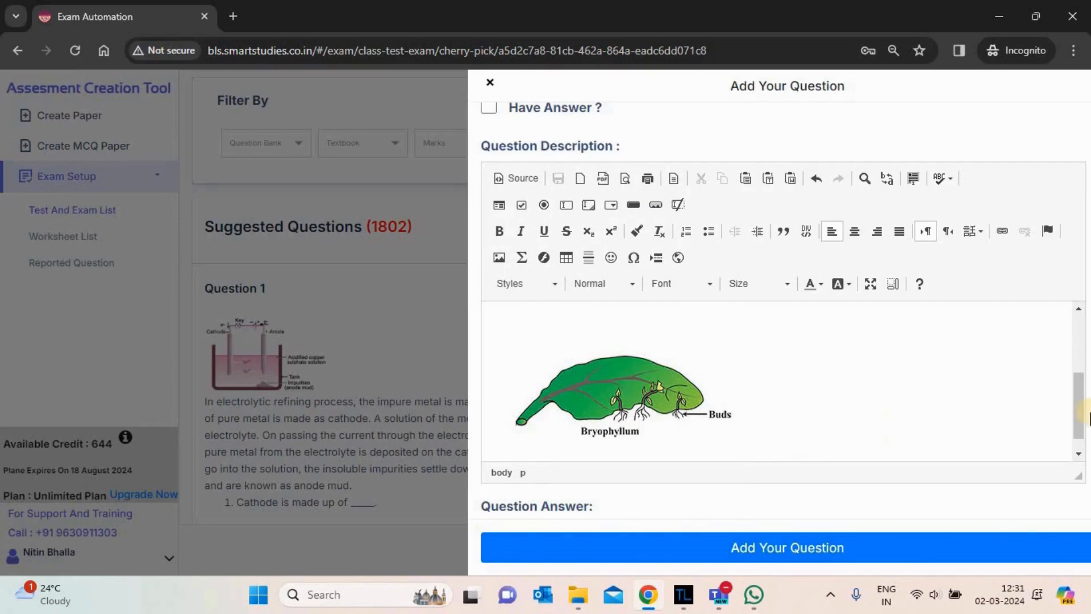
drag(1079, 416, 1079, 456)
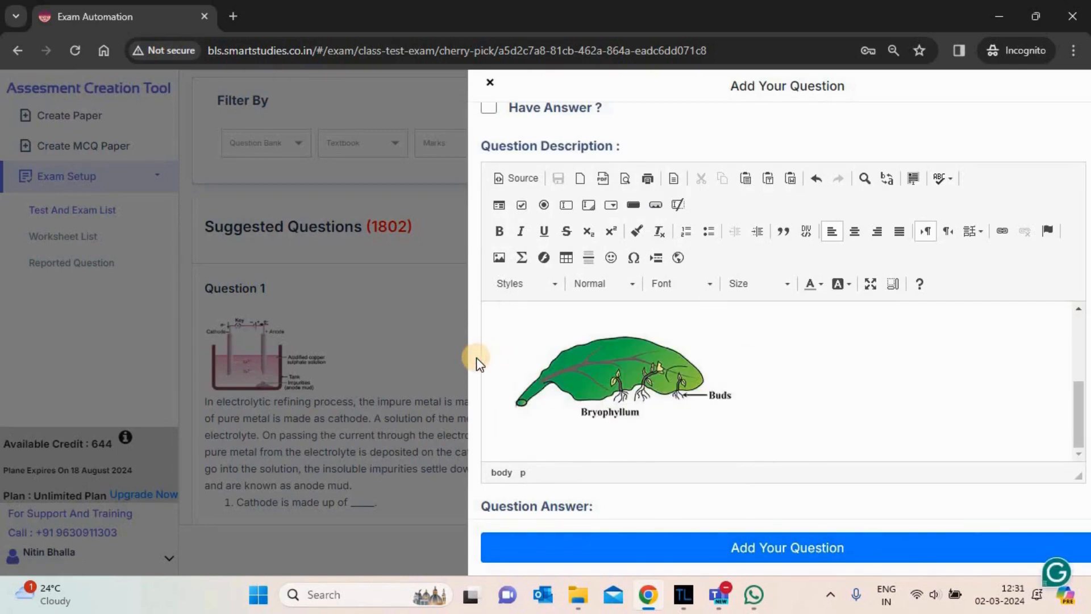
- Place the cursor in the custom question's answer editor
scroll(478, 361, down, 6)
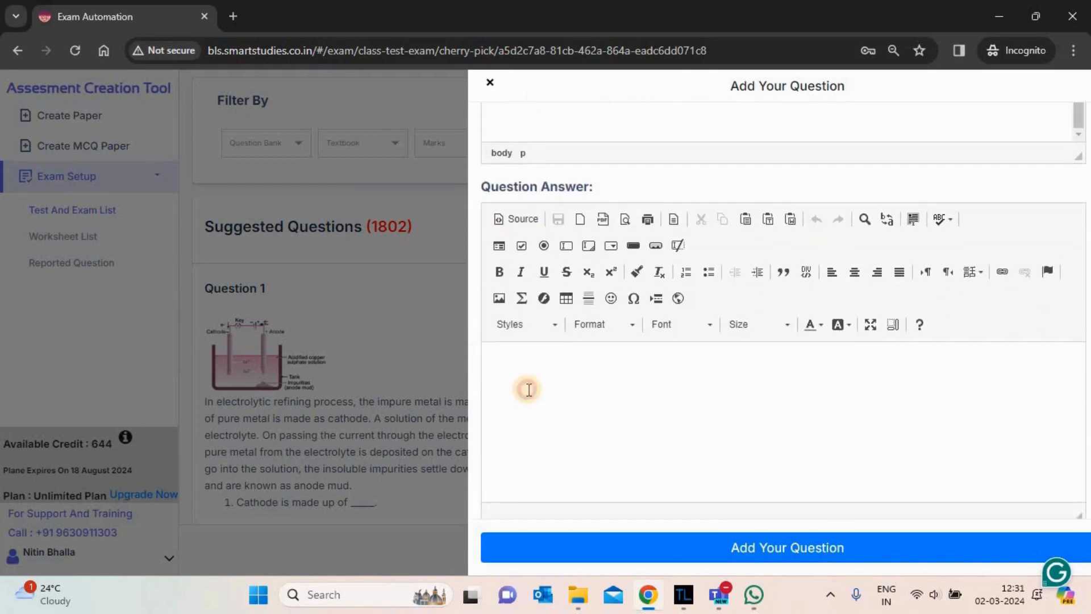
click(527, 390)
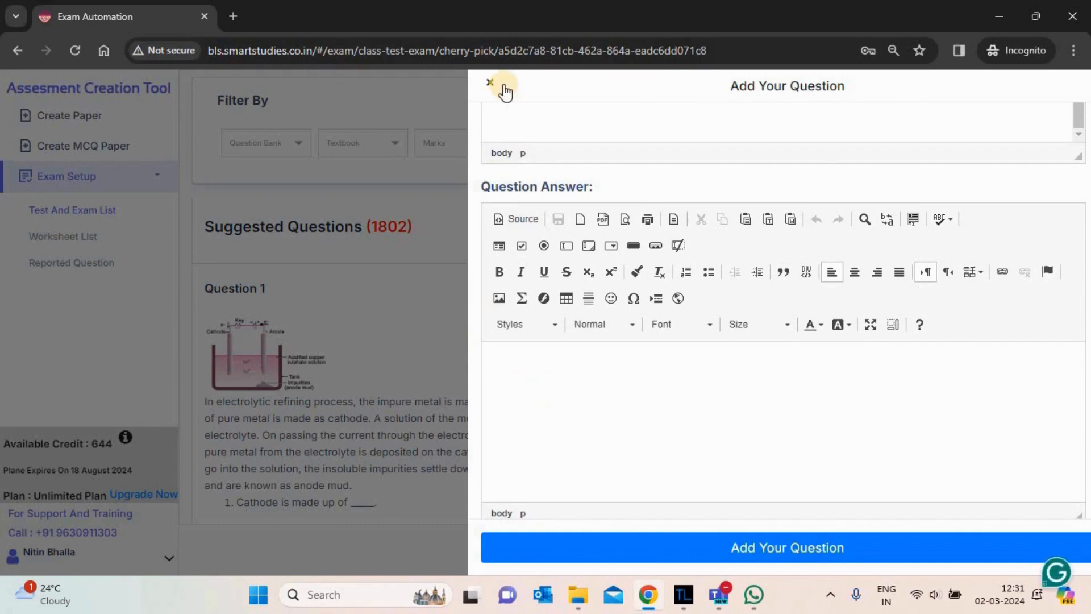
- Close the custom question form and change the paper's time to 01:40 hh:mm when proceeding with the paper
click(504, 85)
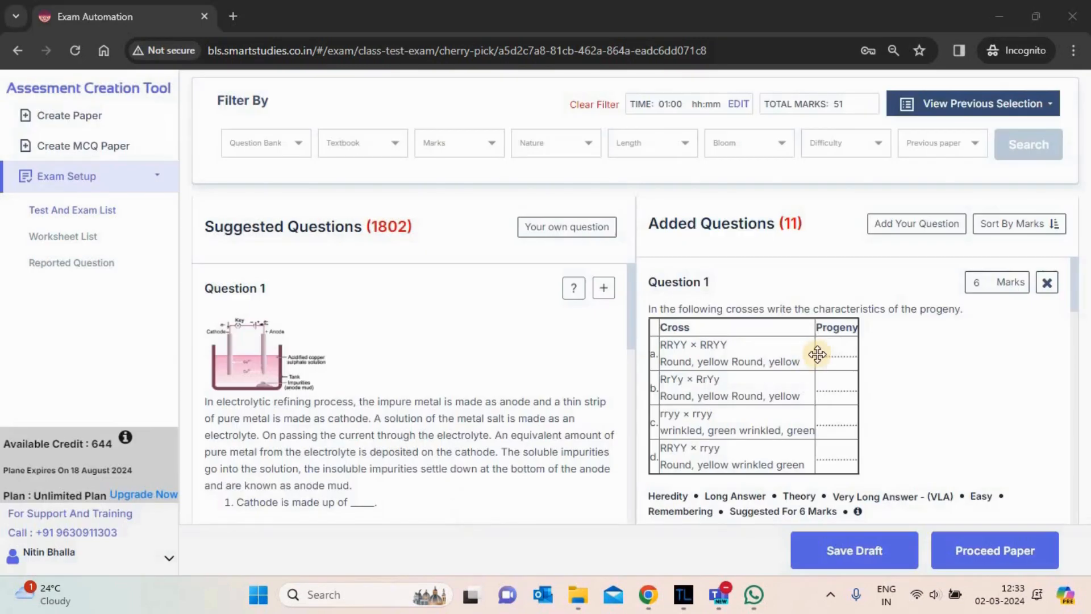
click(1008, 554)
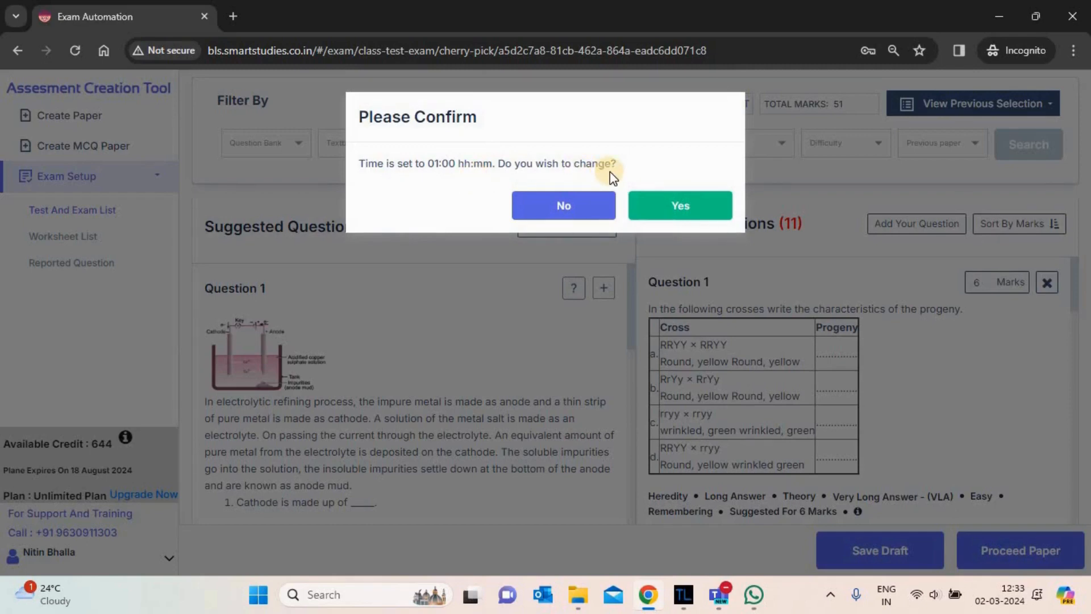
click(676, 206)
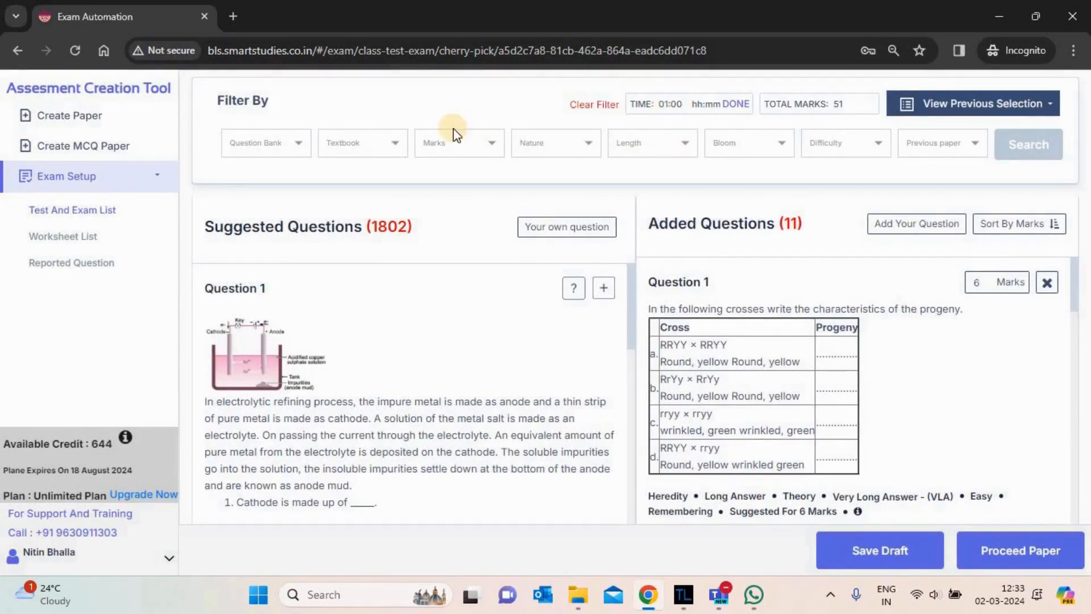
key(BackSpace)
key(BackSpace)
text(40)
- Proceed to the question paper instructions, add the saved instruction "All the best." and save the paper
click(1011, 550)
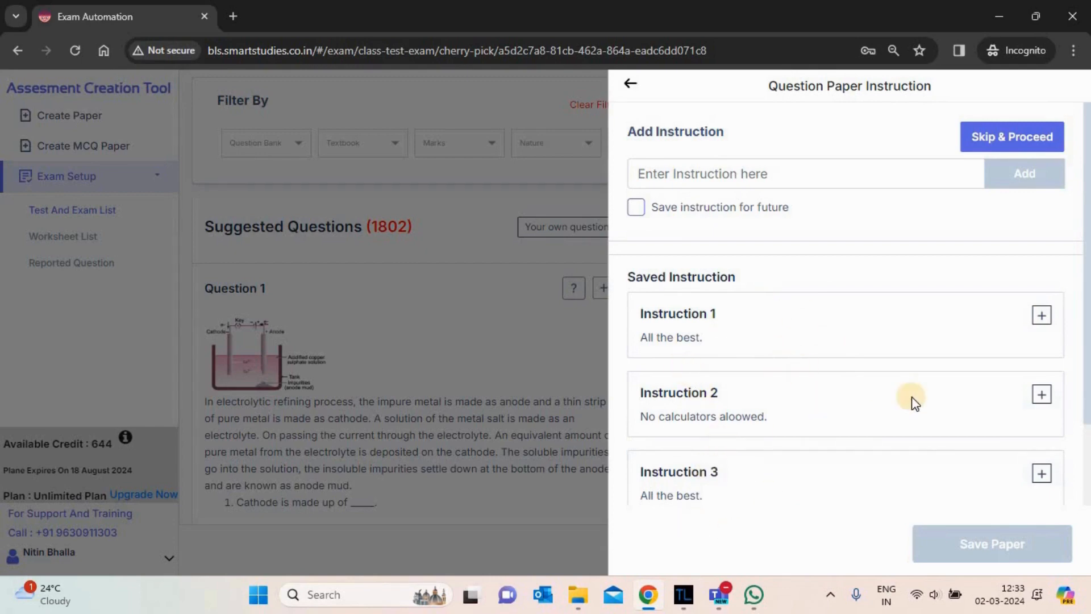
click(1042, 316)
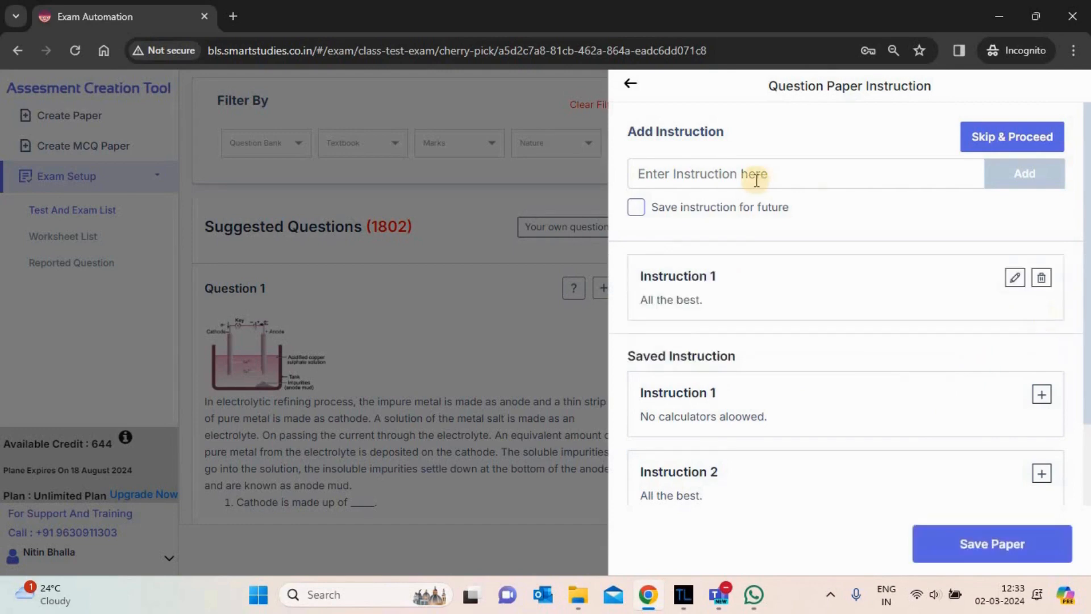
click(714, 174)
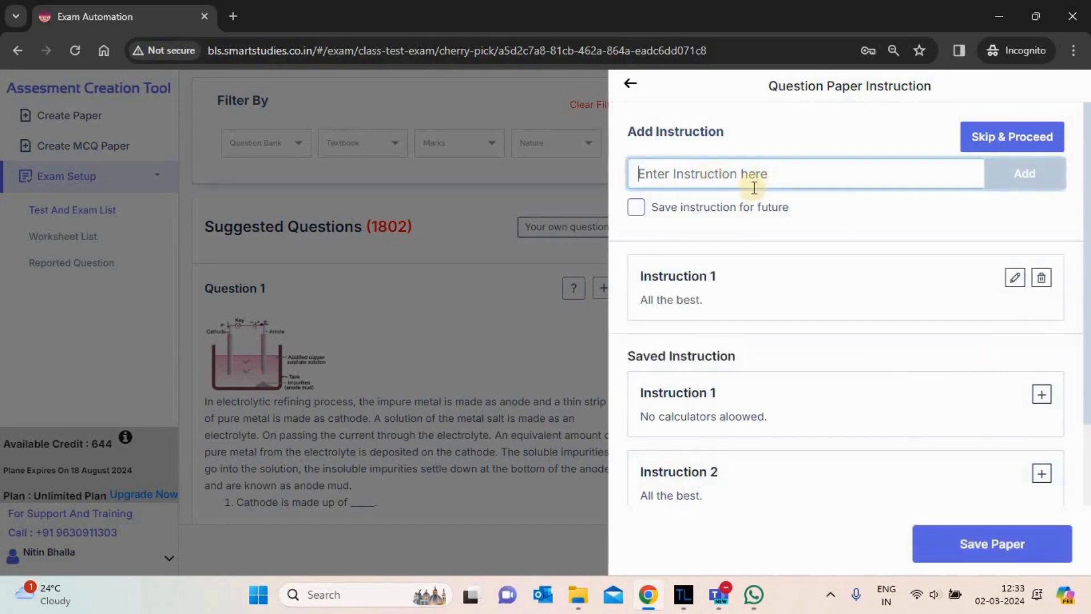
click(843, 224)
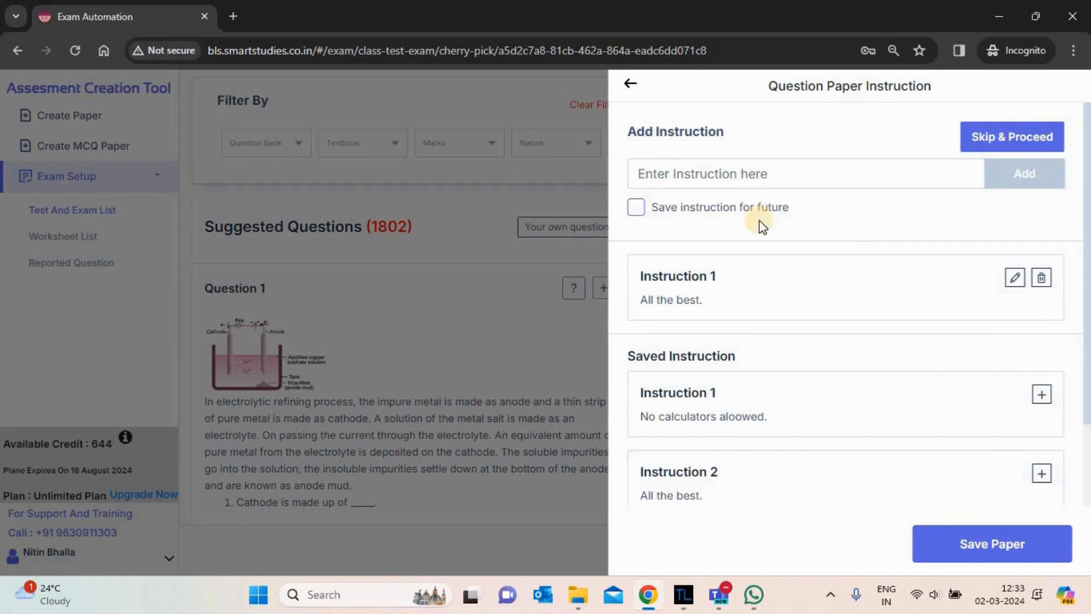
click(637, 209)
click(1002, 547)
click(1001, 547)
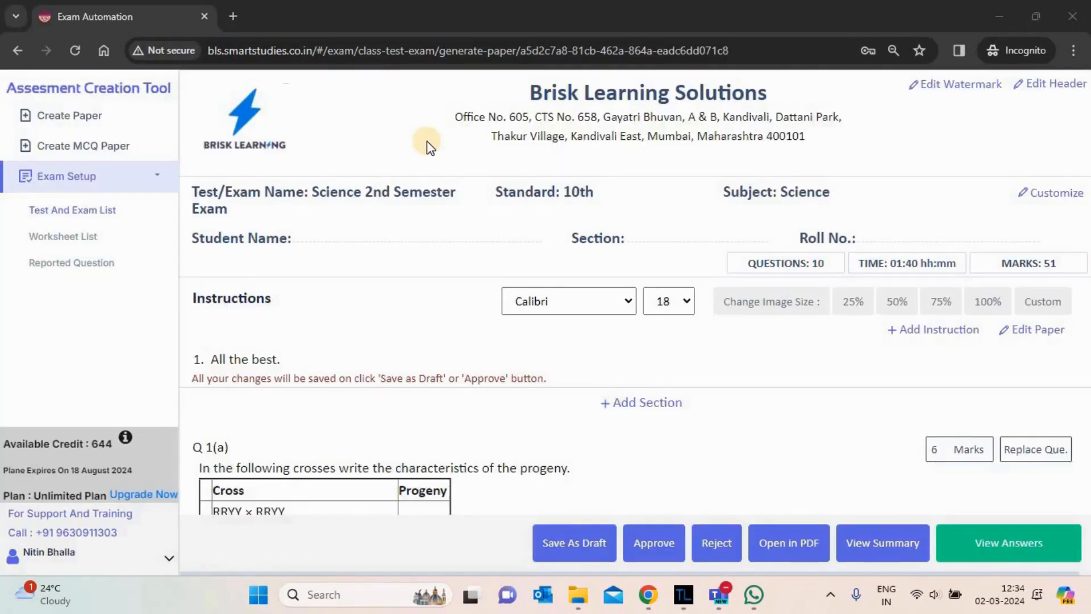
- Examine the institute name, address and logo in the paper's header settings without changing them
drag(532, 93, 832, 161)
click(833, 161)
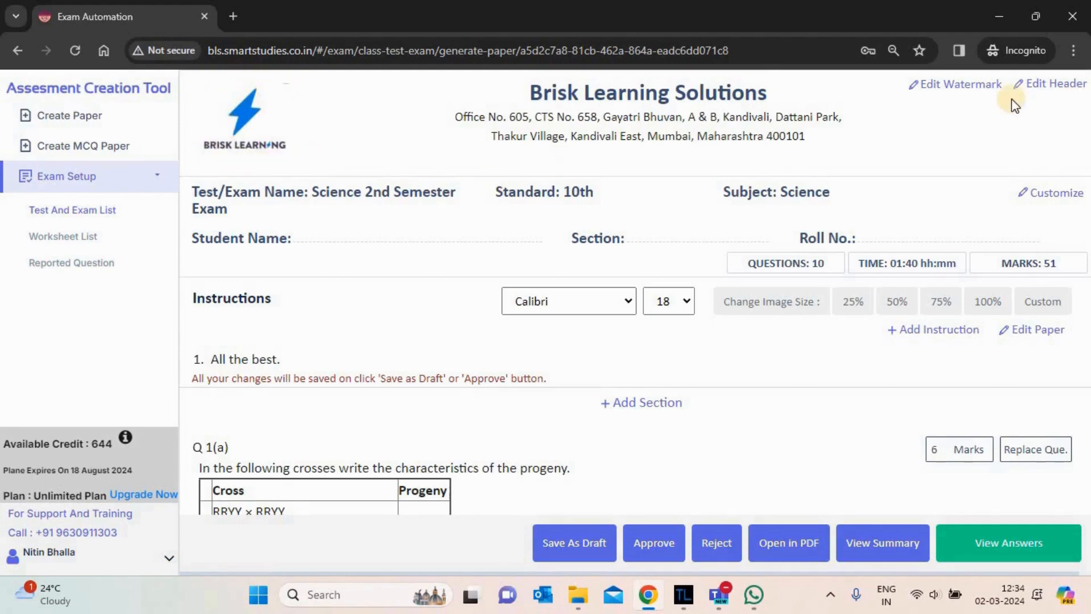
click(1064, 86)
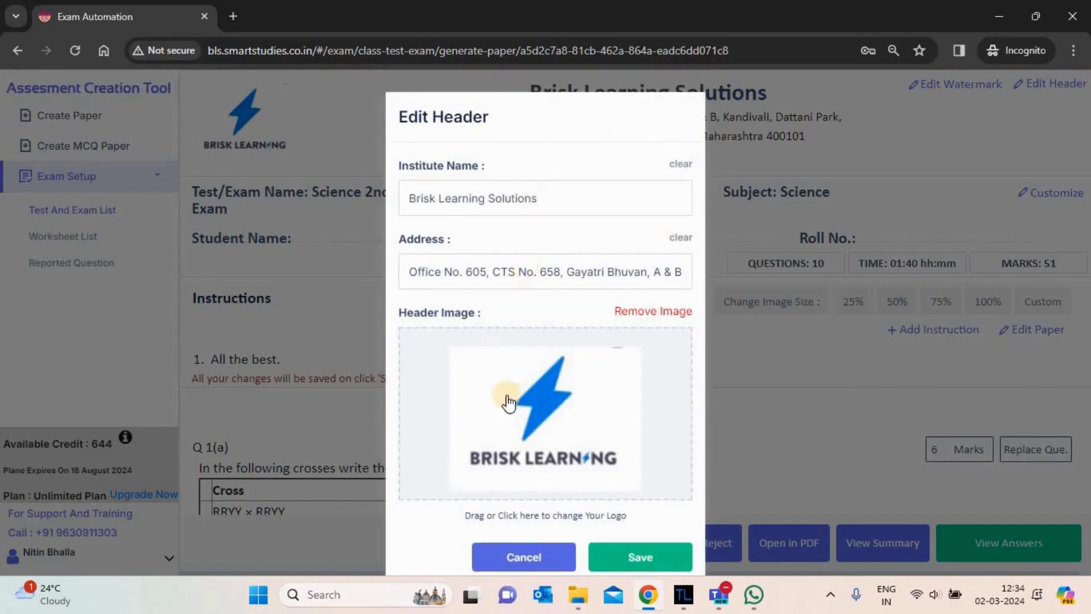
click(506, 557)
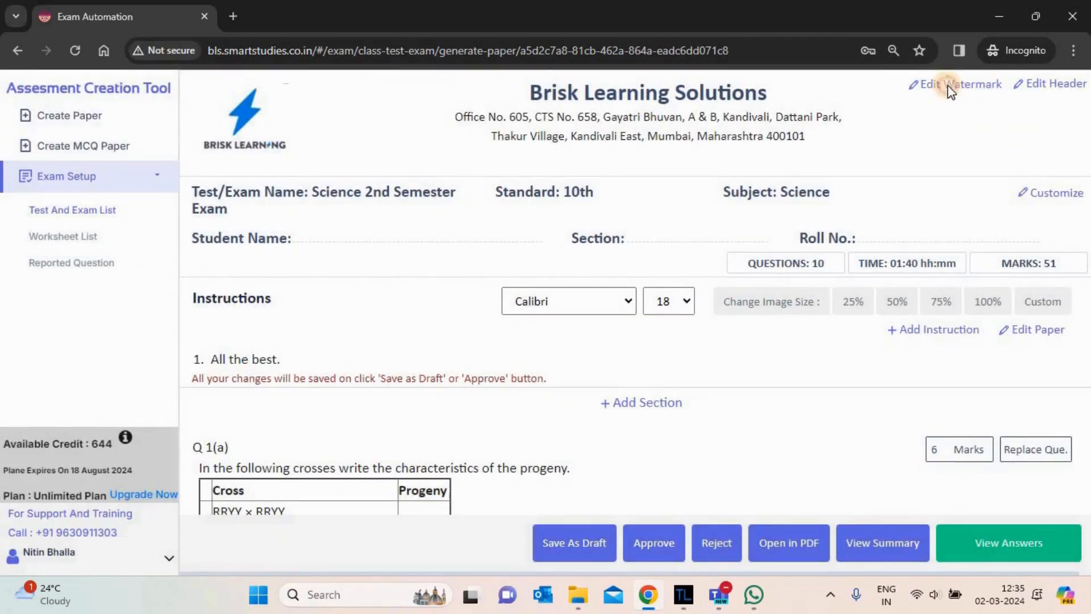
- Compare the file and text watermark types, keep the text watermark "Brisk Learning Solutions" and save the watermark settings
click(929, 83)
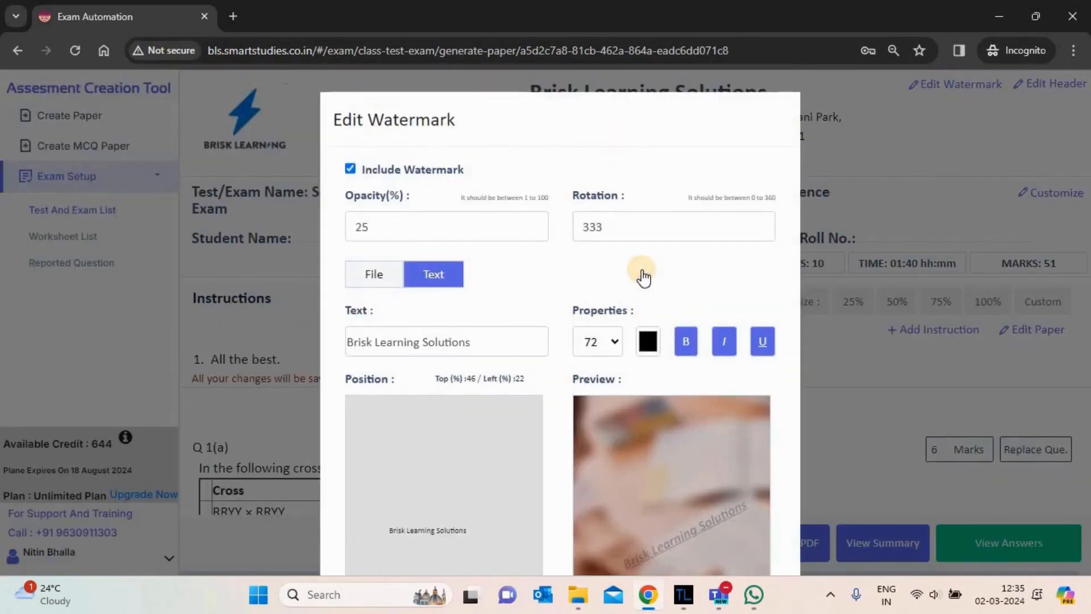
scroll(644, 291, down, 2)
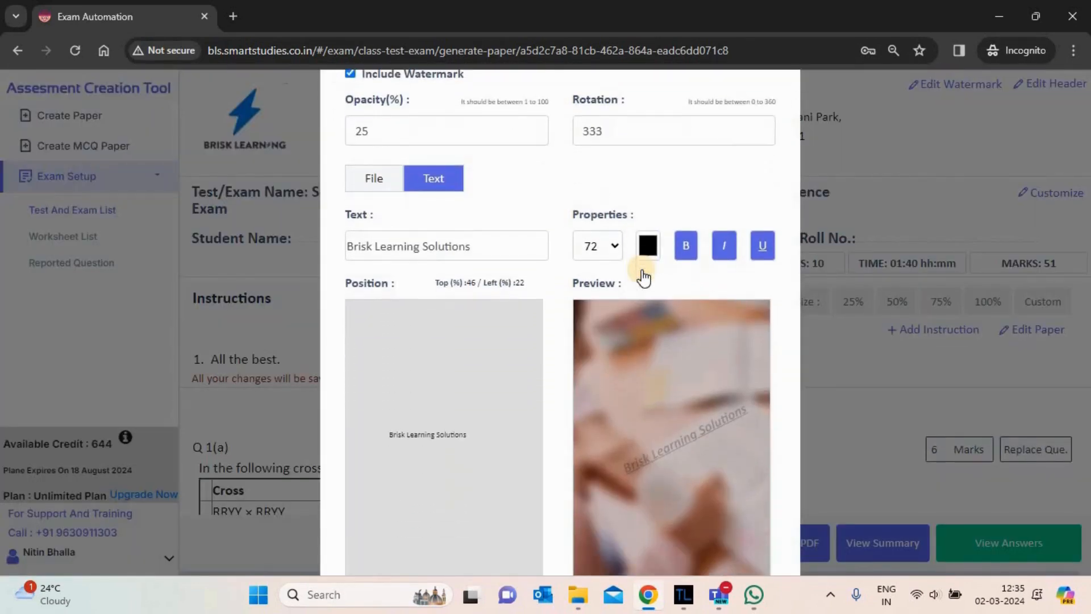
click(363, 176)
click(436, 180)
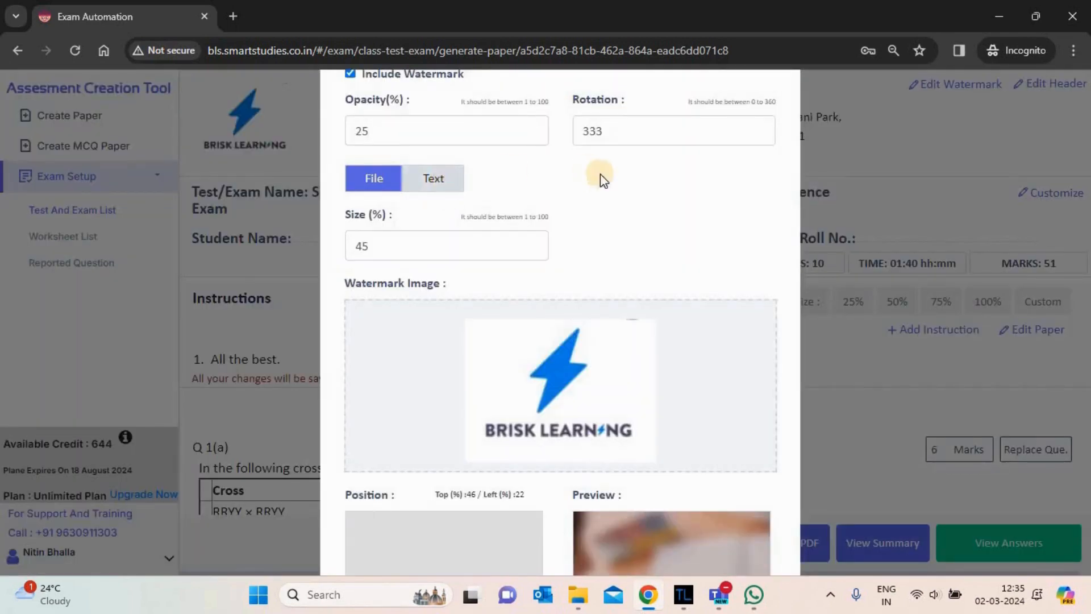
scroll(603, 180, down, 2)
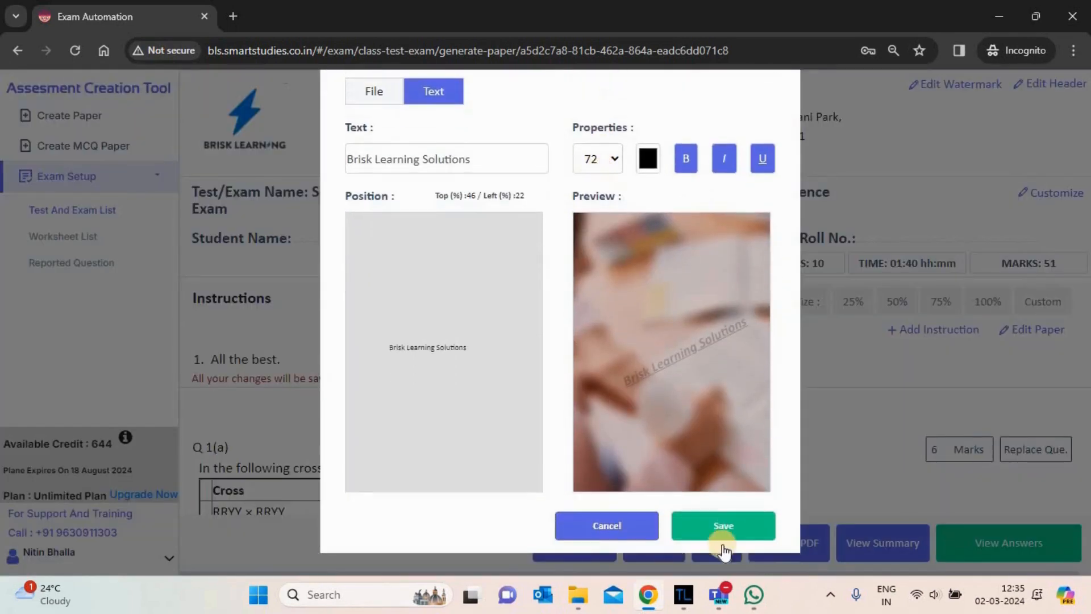
click(744, 536)
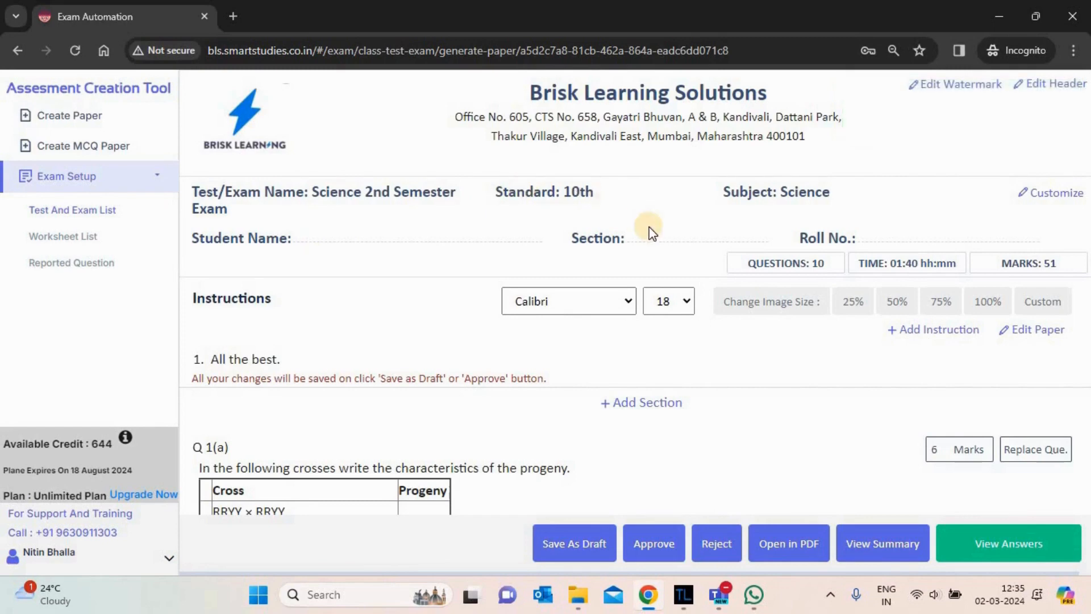
- Customize the paper's displayed details to hide Section, Roll No. and Hours, and save the setting
click(1050, 194)
click(508, 234)
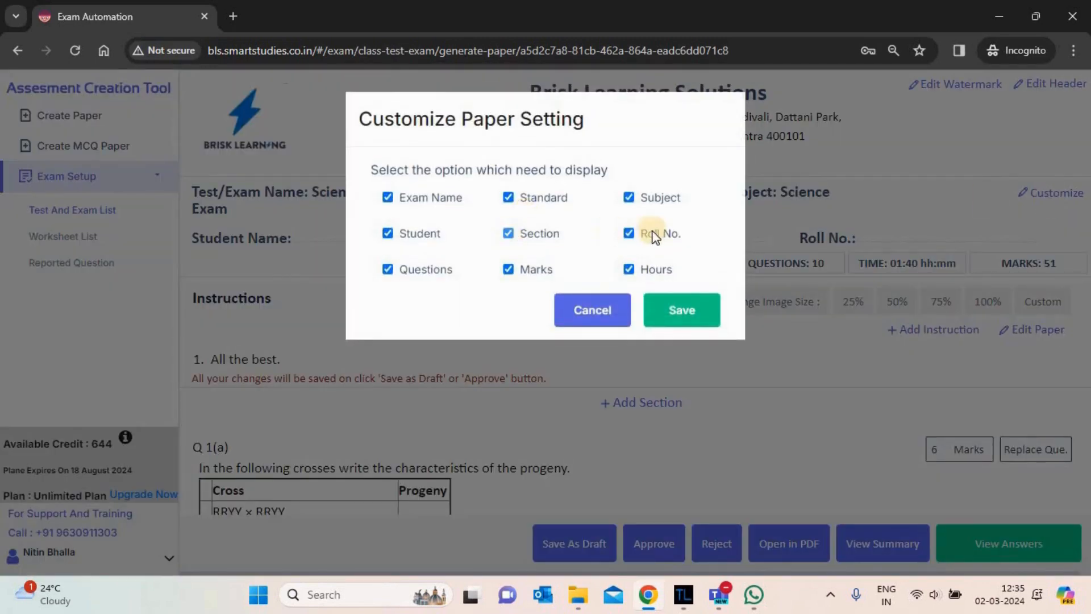
click(627, 241)
click(626, 268)
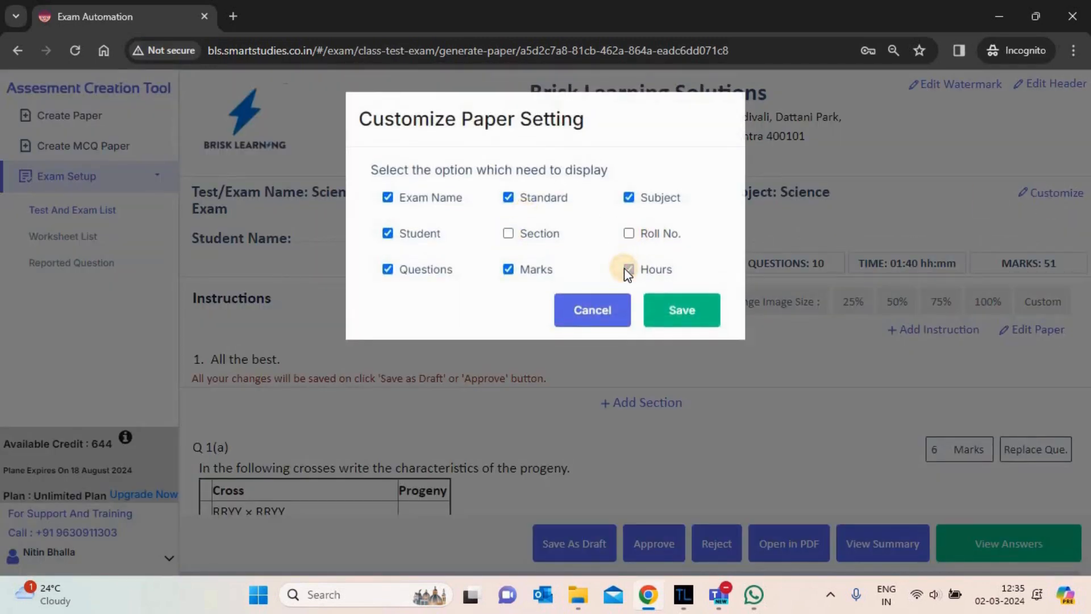
click(682, 310)
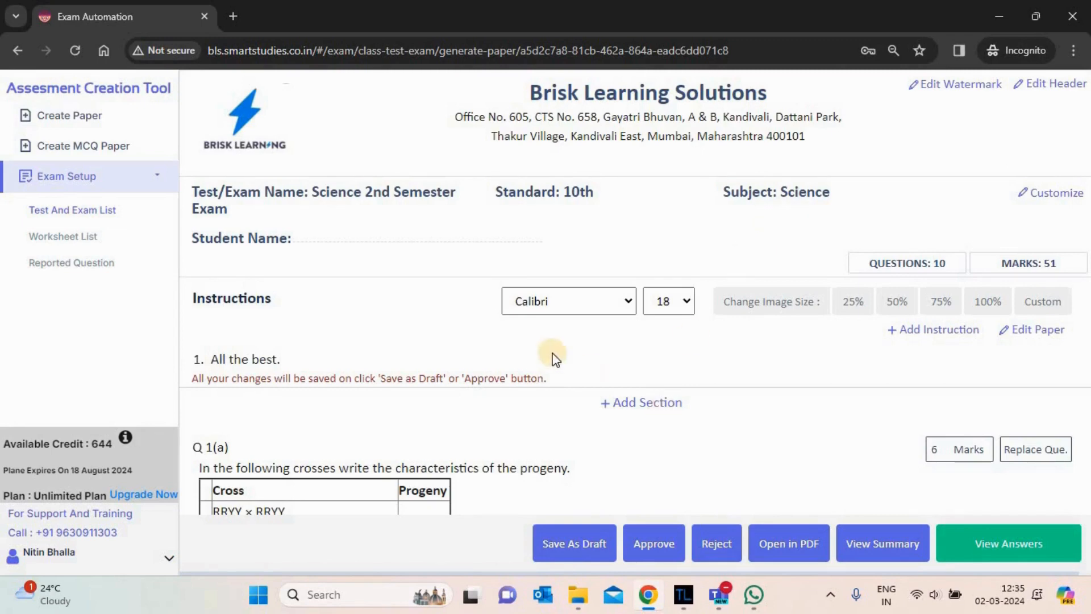
- Change the paper's font to Verdana and keep the font size at 18
click(628, 302)
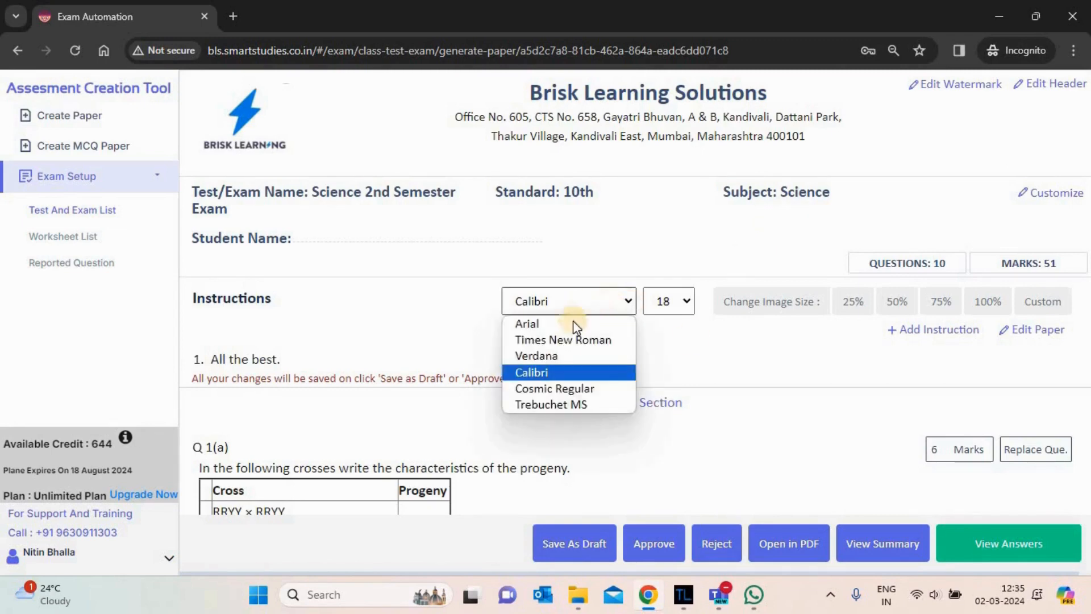
click(572, 355)
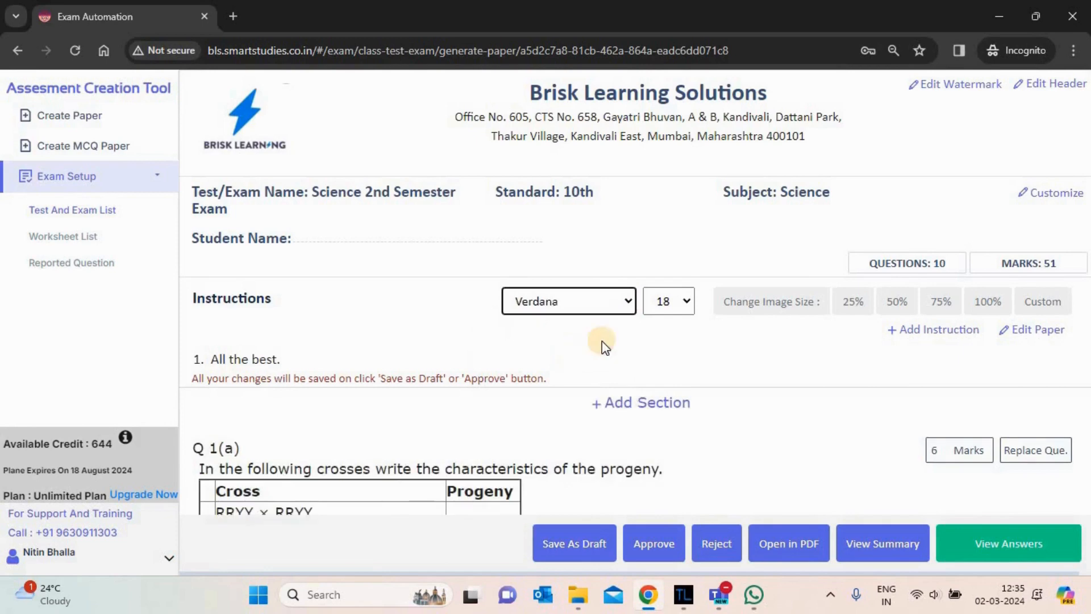
click(678, 302)
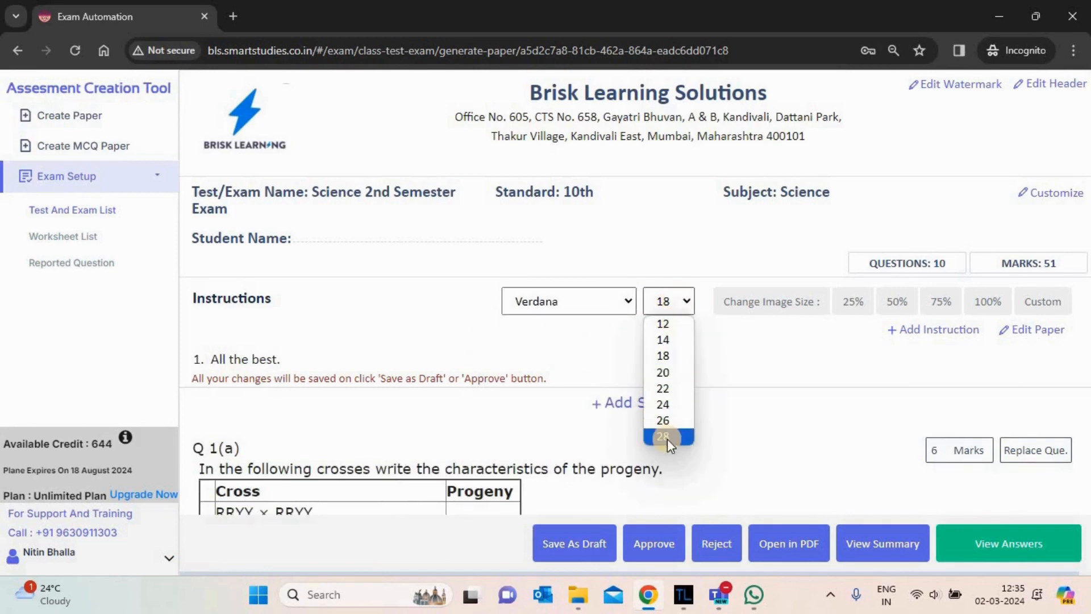
click(753, 376)
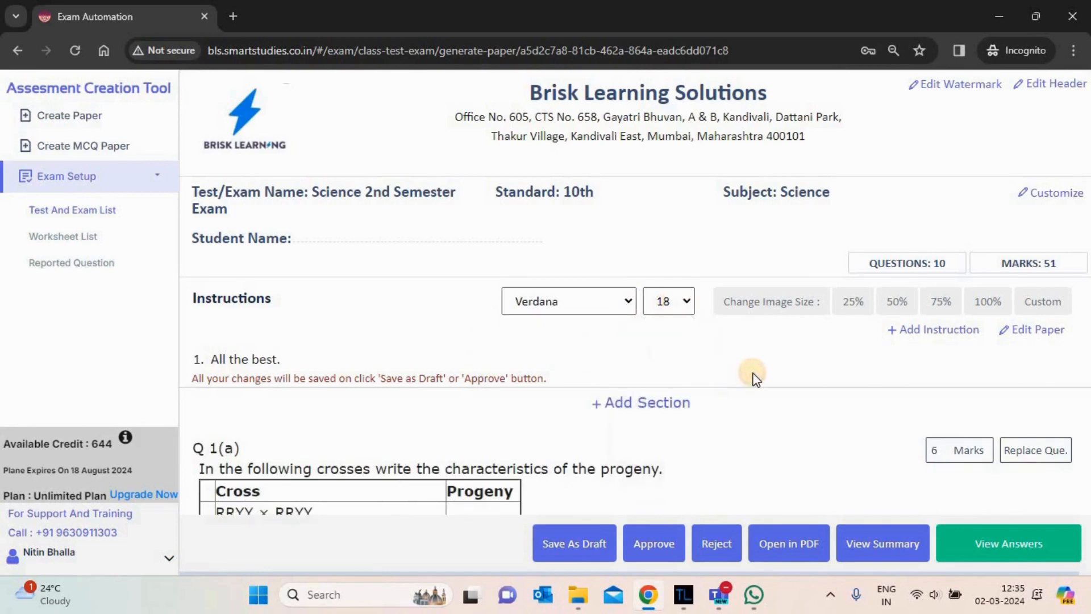
- Add the instruction "Attempt all questions." to the paper's instructions and save it
click(939, 333)
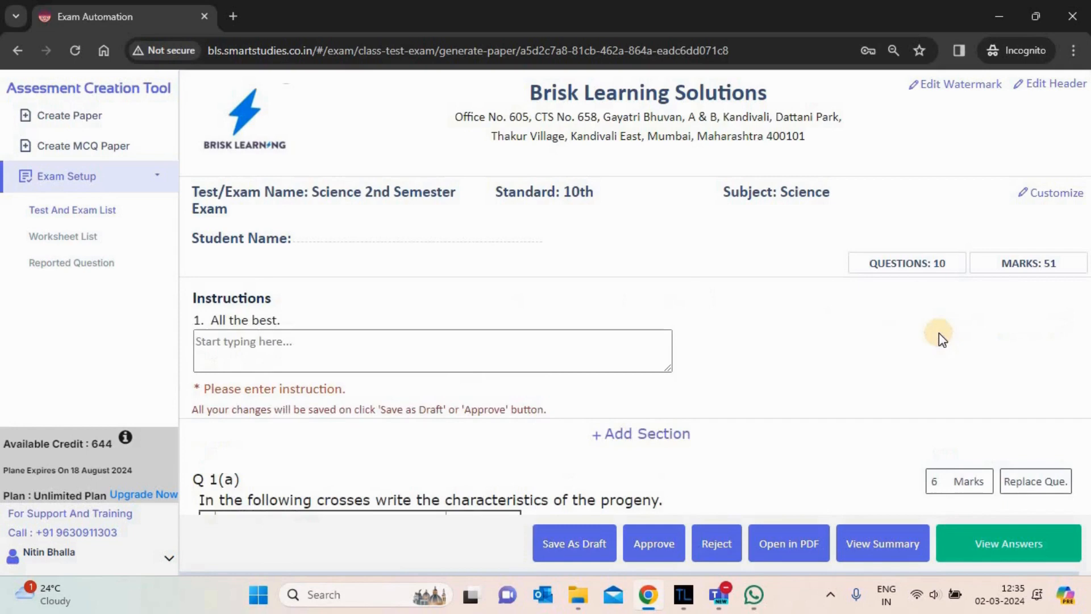
click(274, 347)
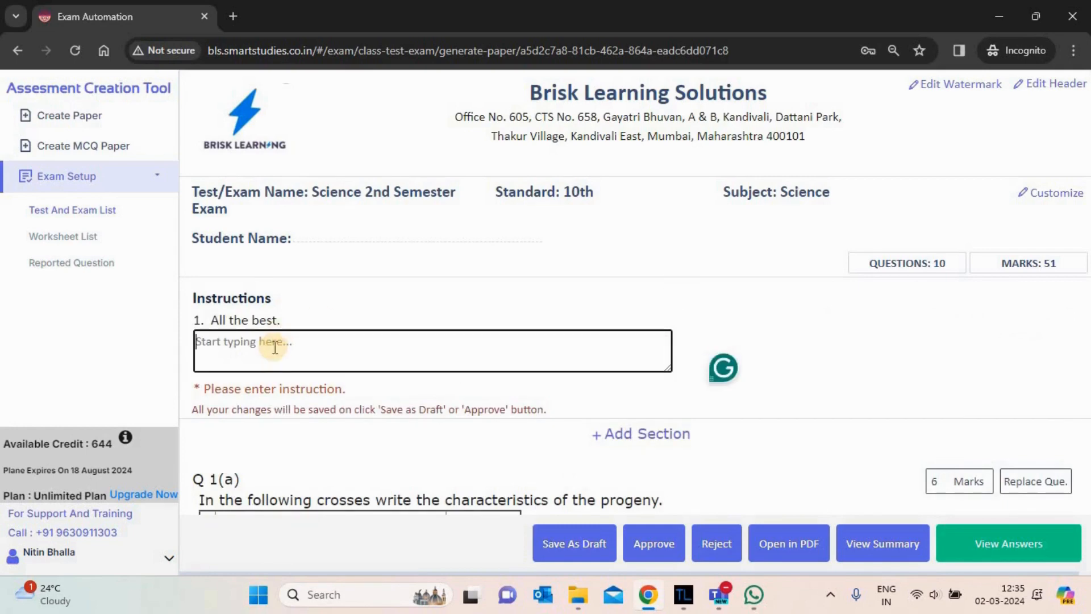
text(Attem)
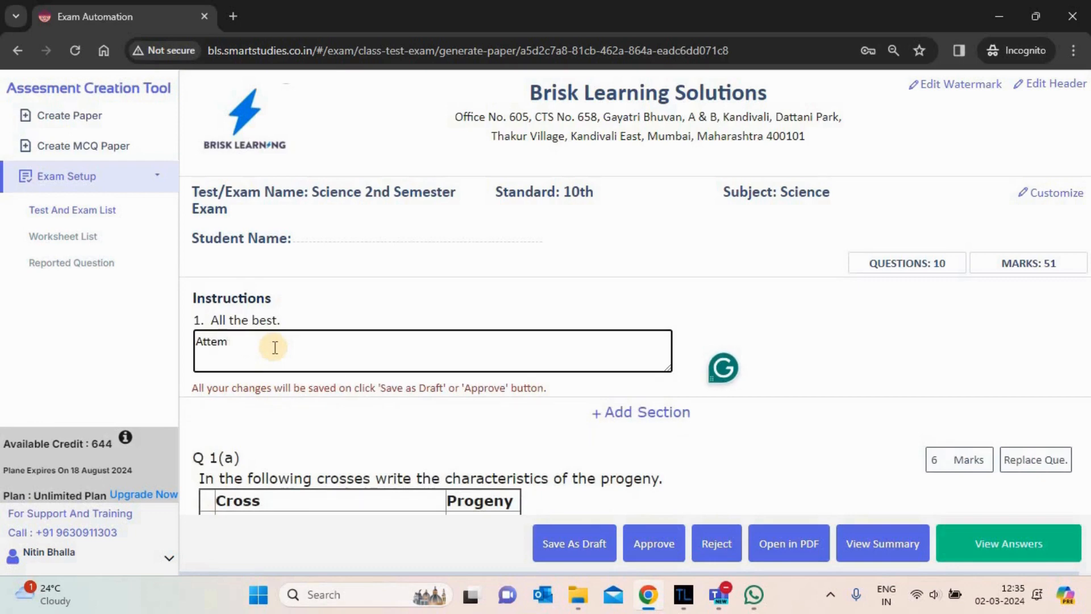
text(pt all questions.)
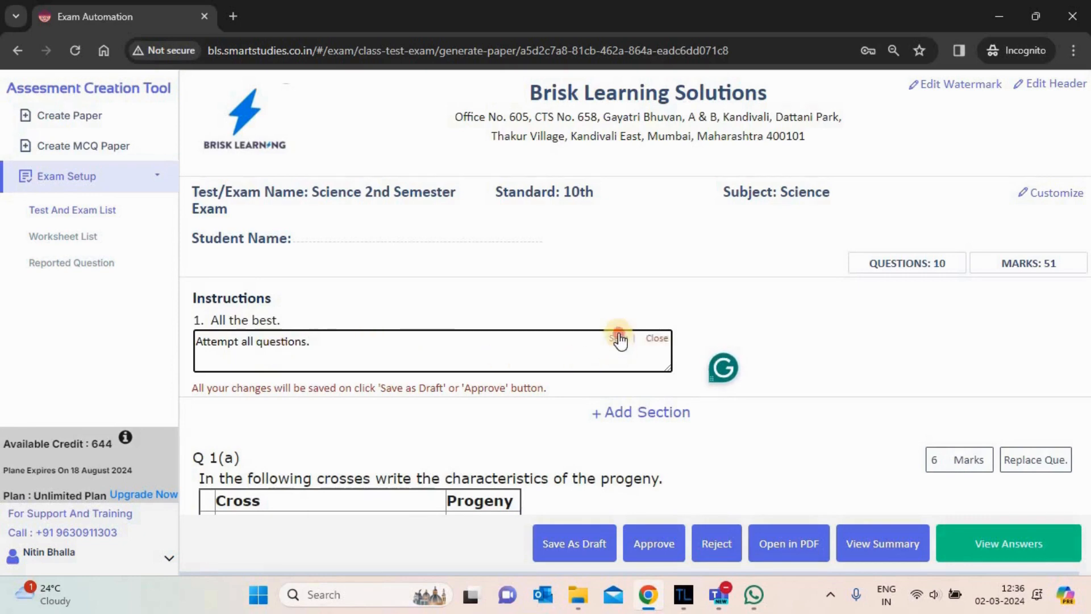
click(620, 340)
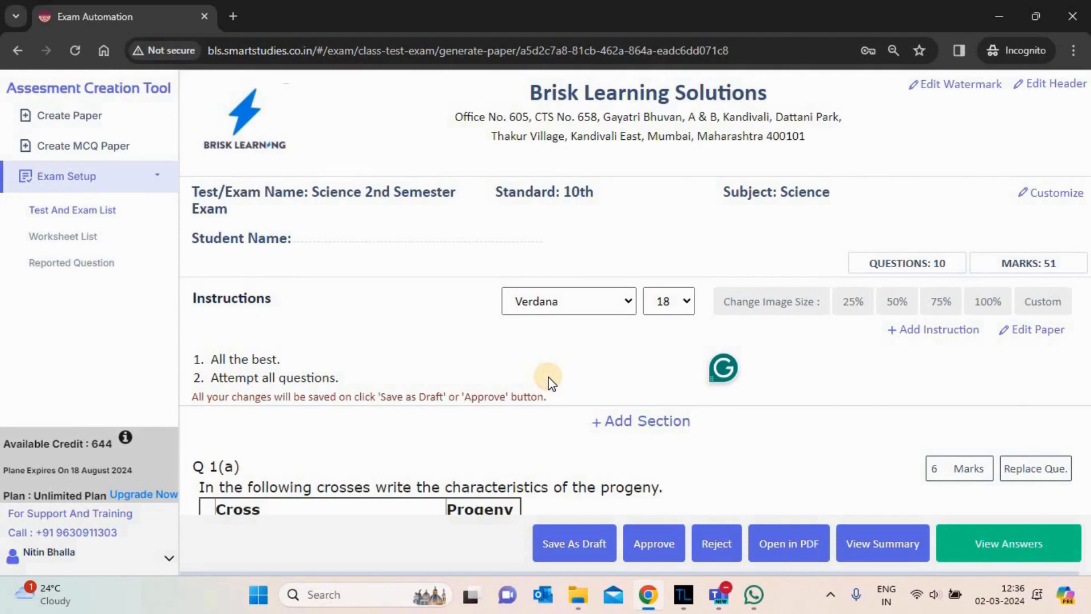
- Add a section named "Section A" above Question 1
scroll(550, 380, down, 2)
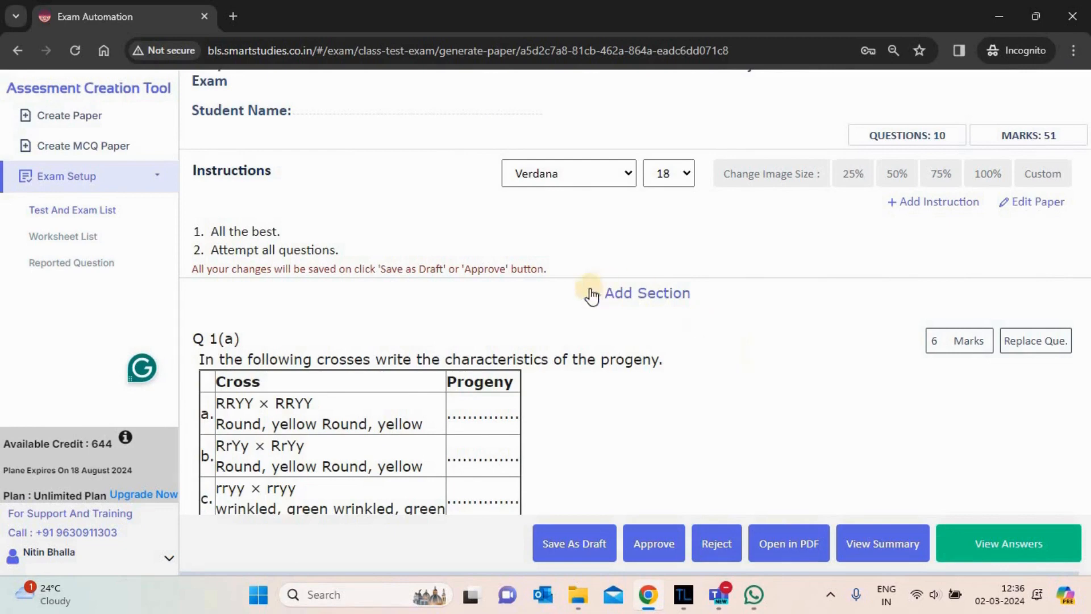
click(635, 294)
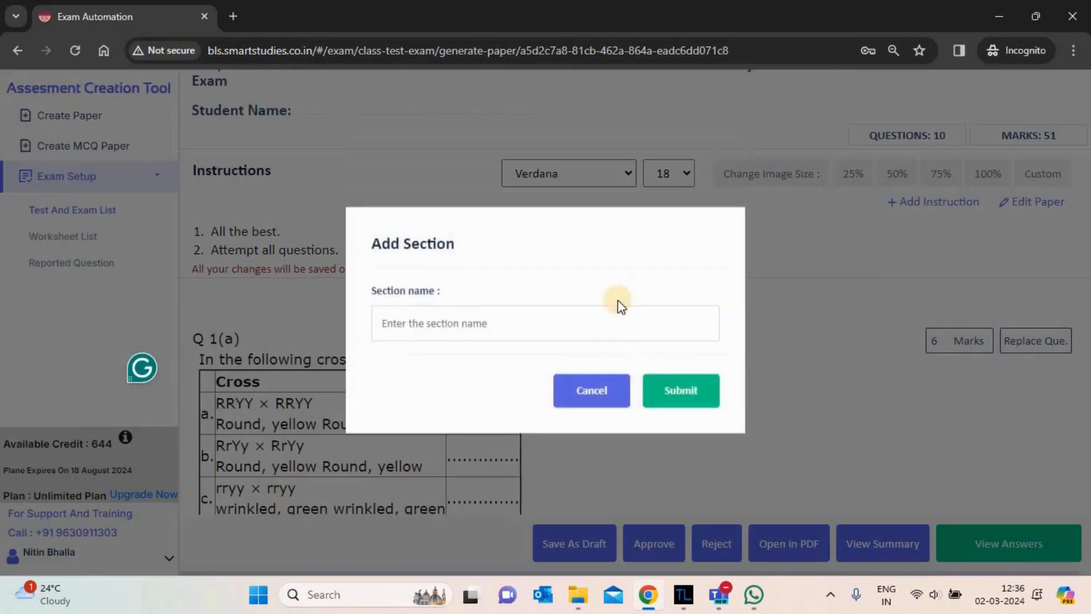
click(504, 323)
text(Secti)
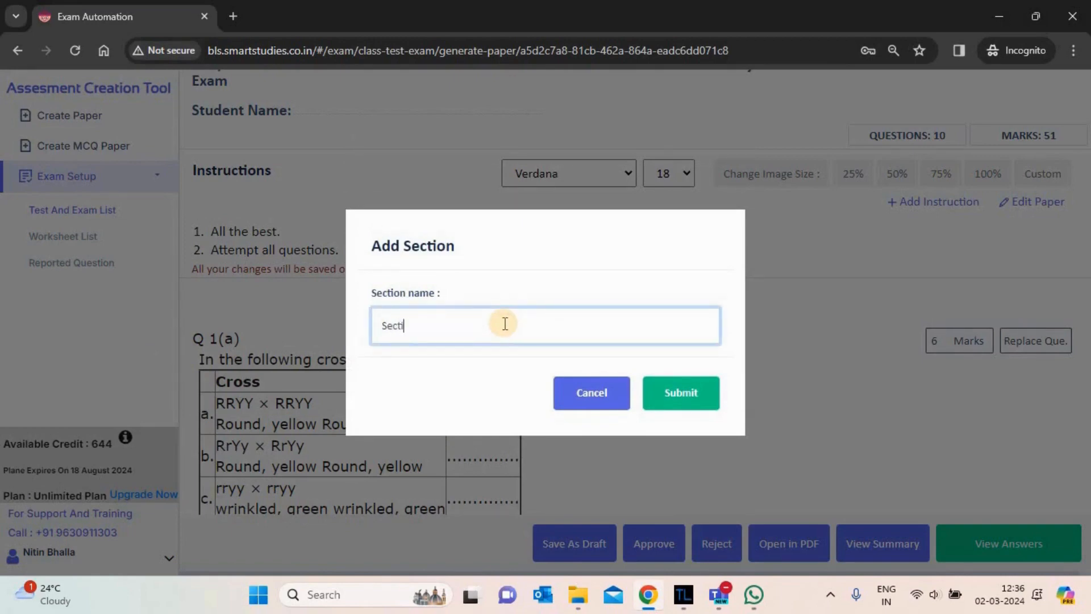
text(on A)
click(675, 392)
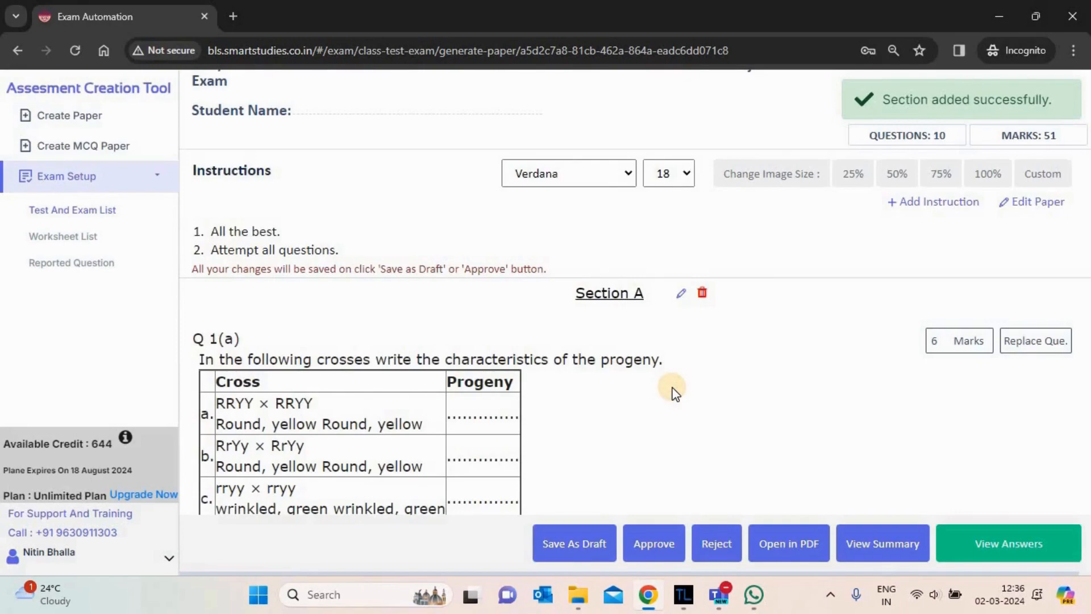
- Edit Question 2 so its second item reads "Lustrous Non-Metal." and finish editing the question
scroll(675, 392, down, 8)
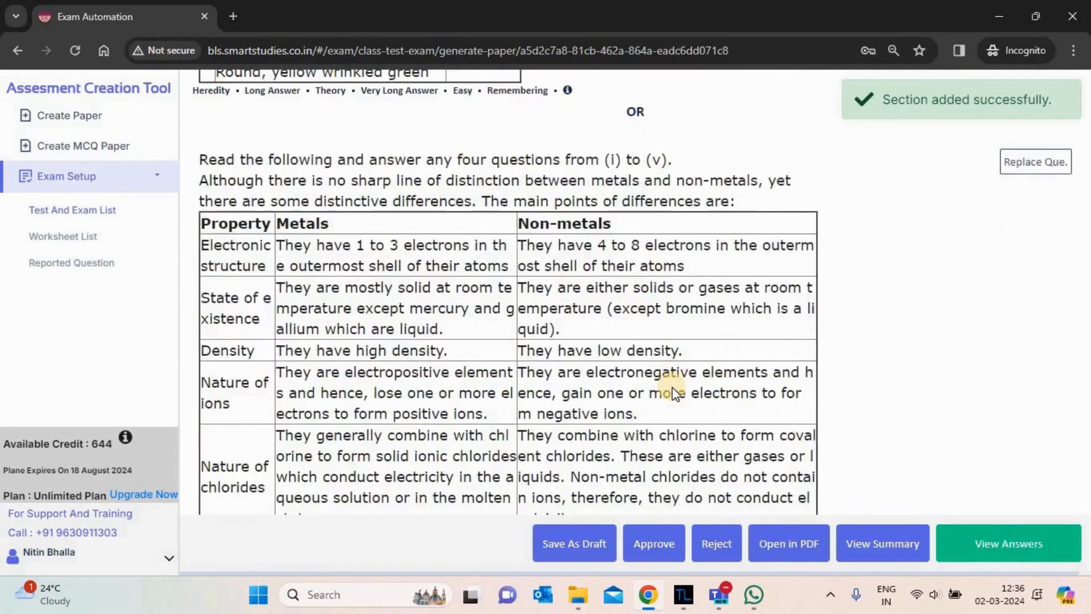
scroll(675, 392, down, 12)
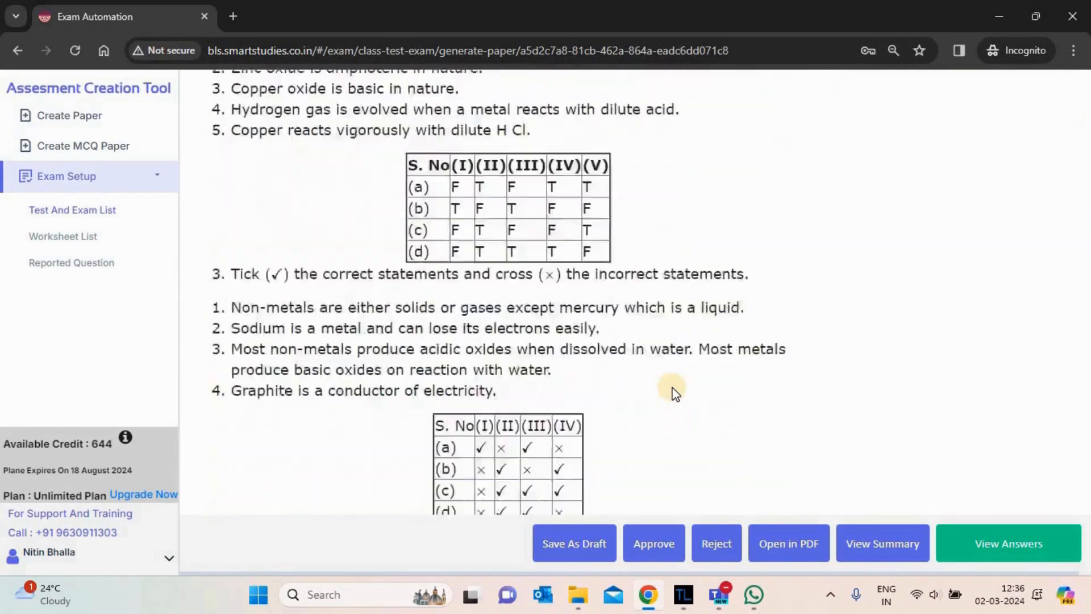
scroll(675, 392, down, 12)
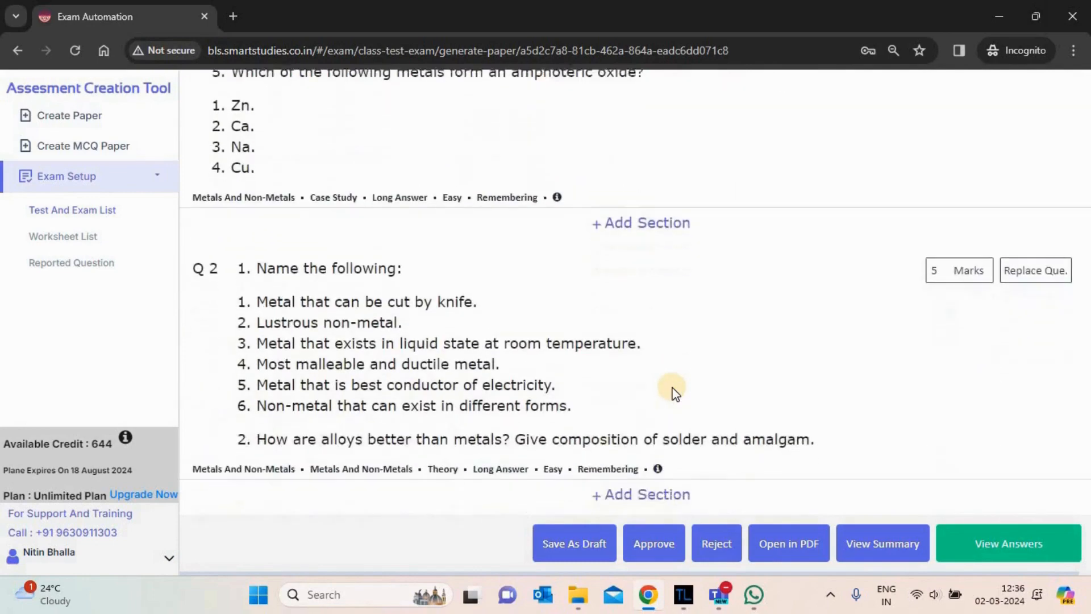
scroll(675, 392, down, 3)
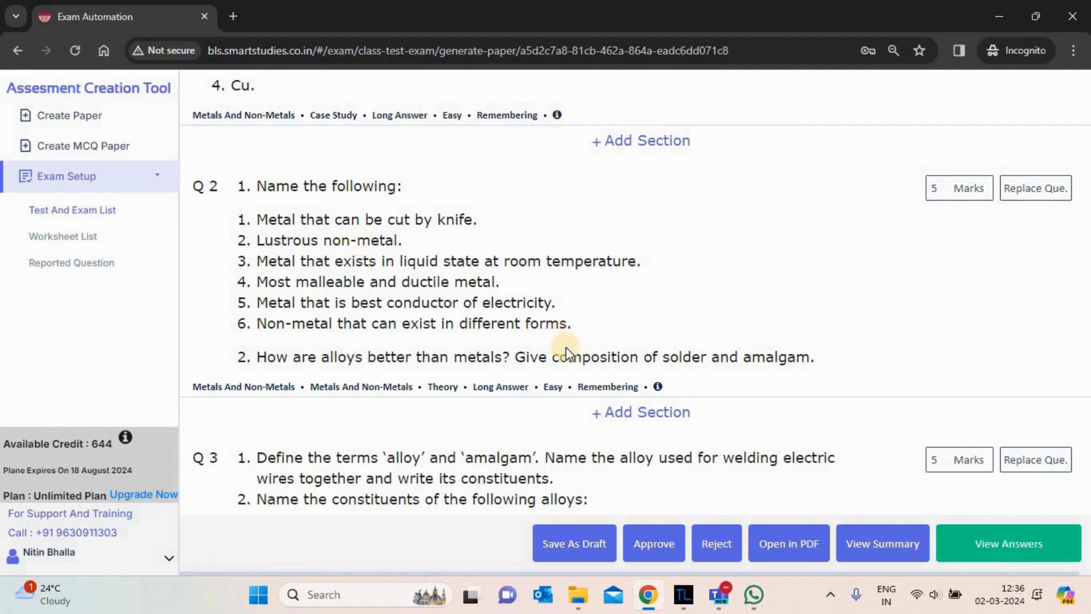
double_click(515, 261)
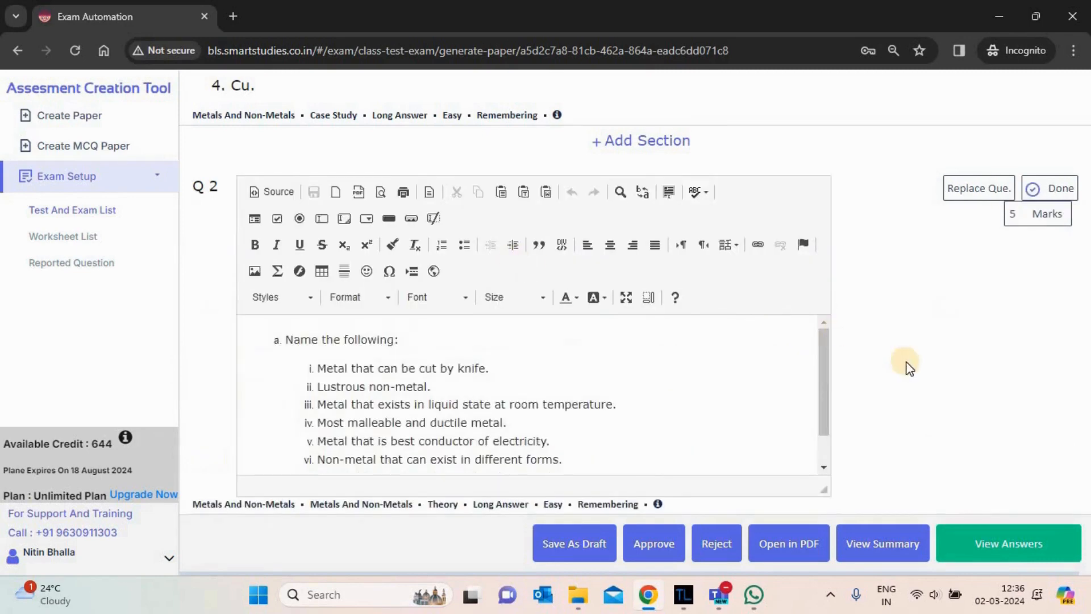
scroll(909, 366, down, 2)
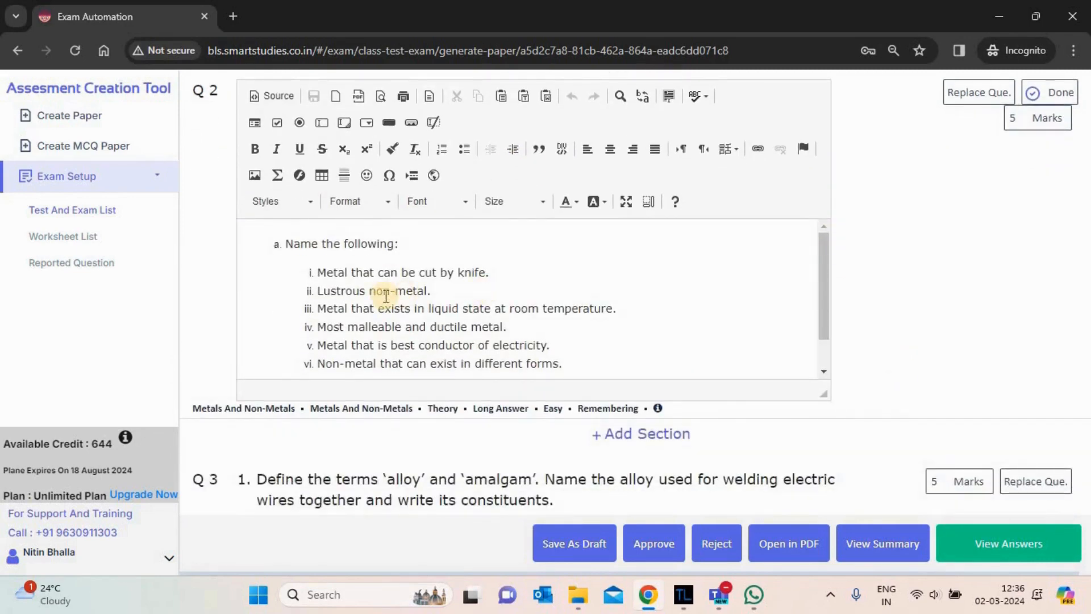
click(374, 292)
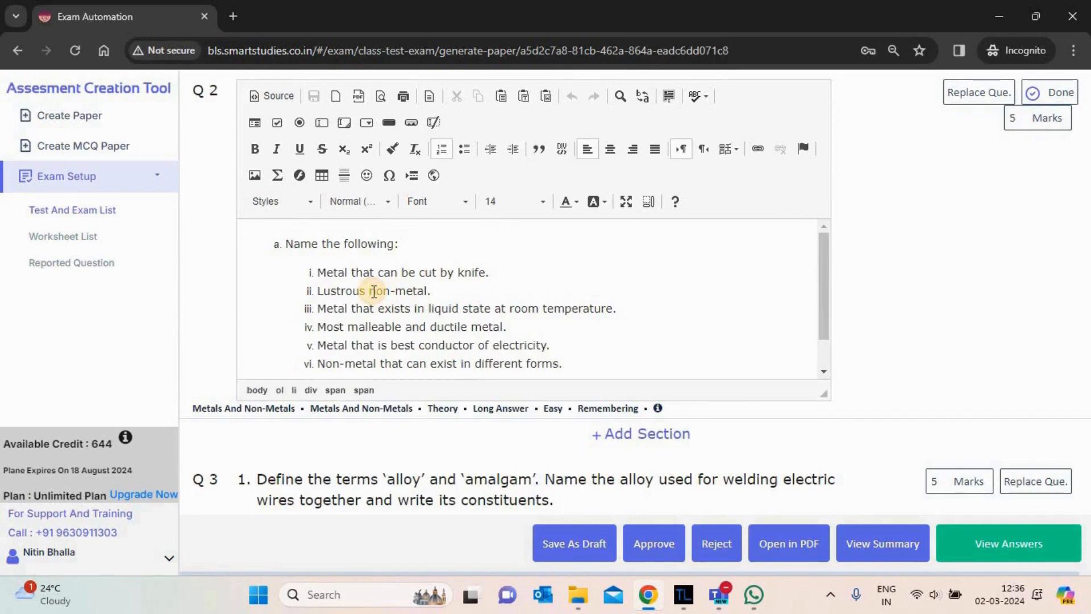
key(BackSpace)
text(N)
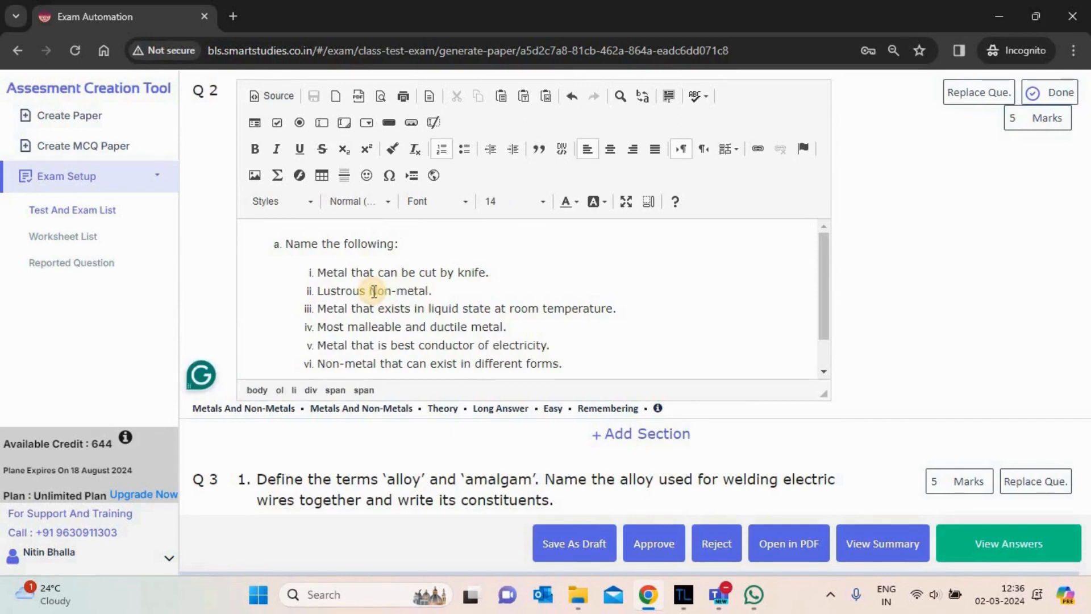
key(Right)
key(Right)
key(Right)
key(Right)
key(BackSpace)
text(M)
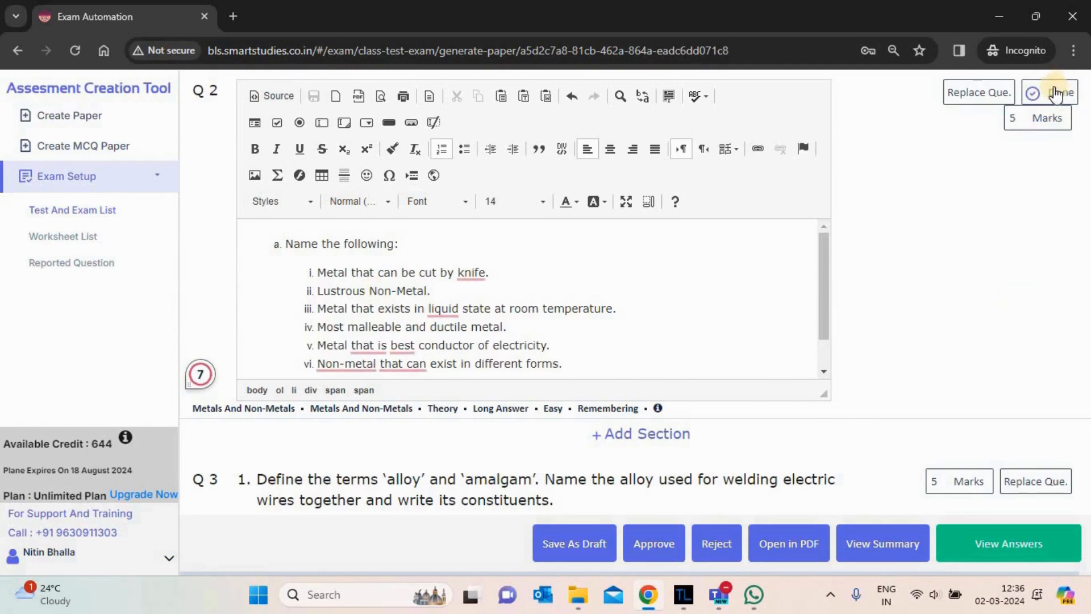
click(1056, 94)
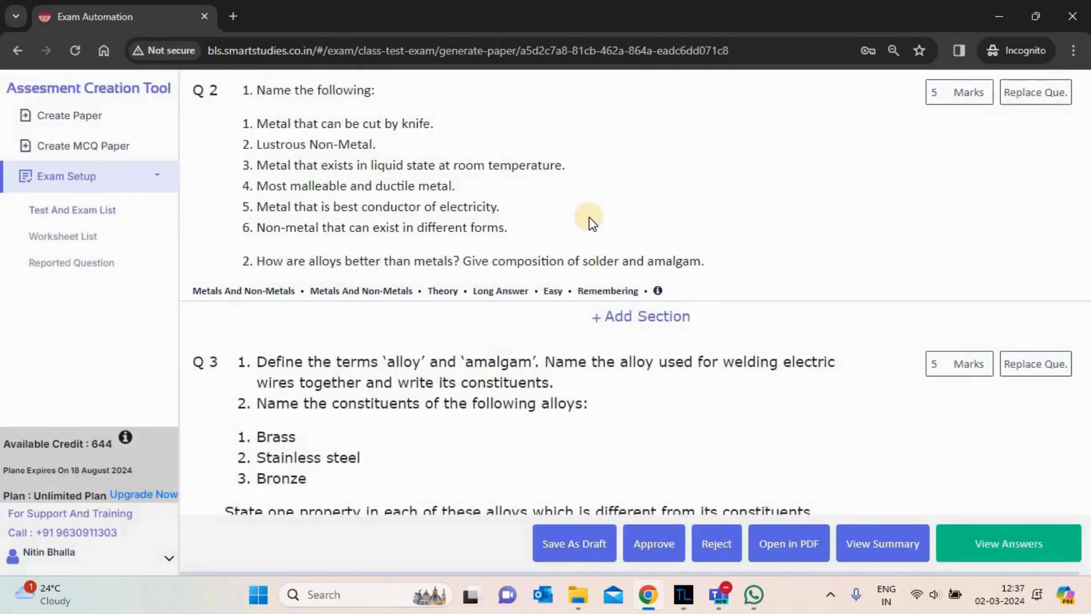
- Open the paper's PDF preview and examine the header, watermark and the alternative choices of Question 1
click(800, 554)
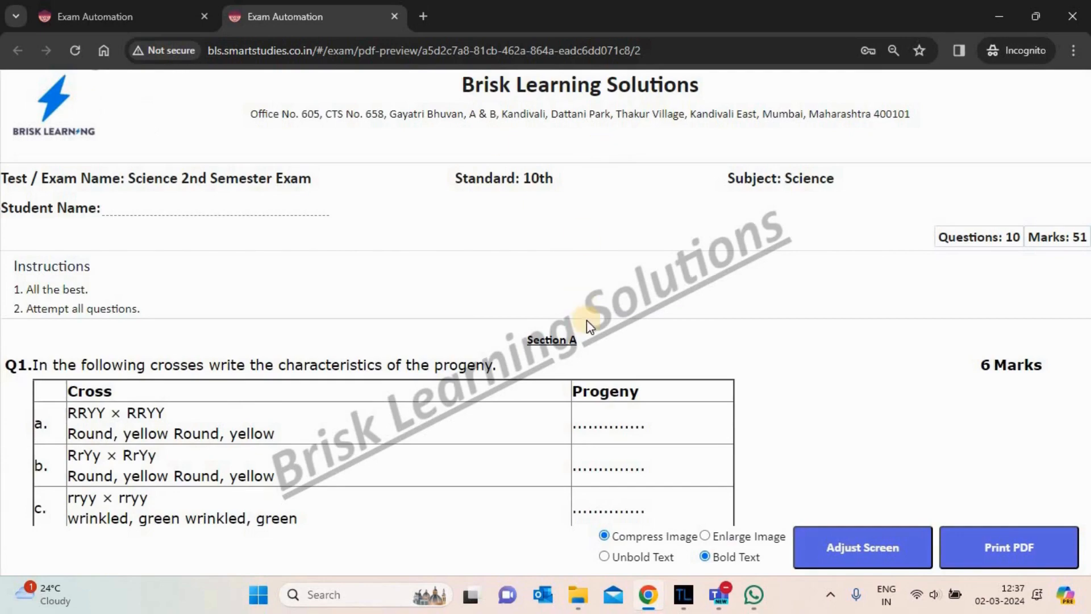
scroll(759, 345, down, 6)
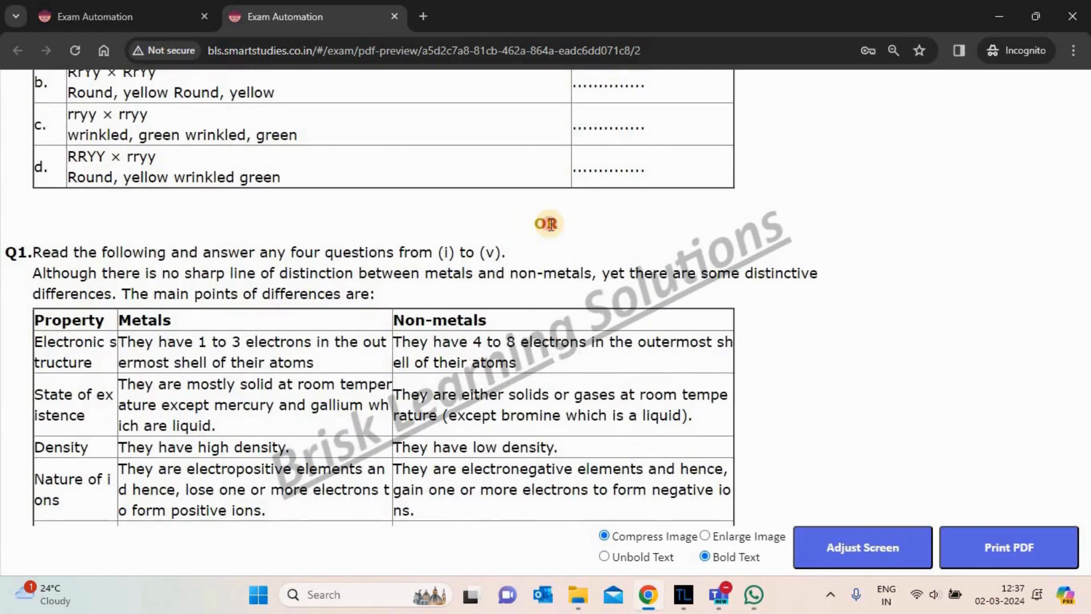
double_click(547, 223)
click(610, 231)
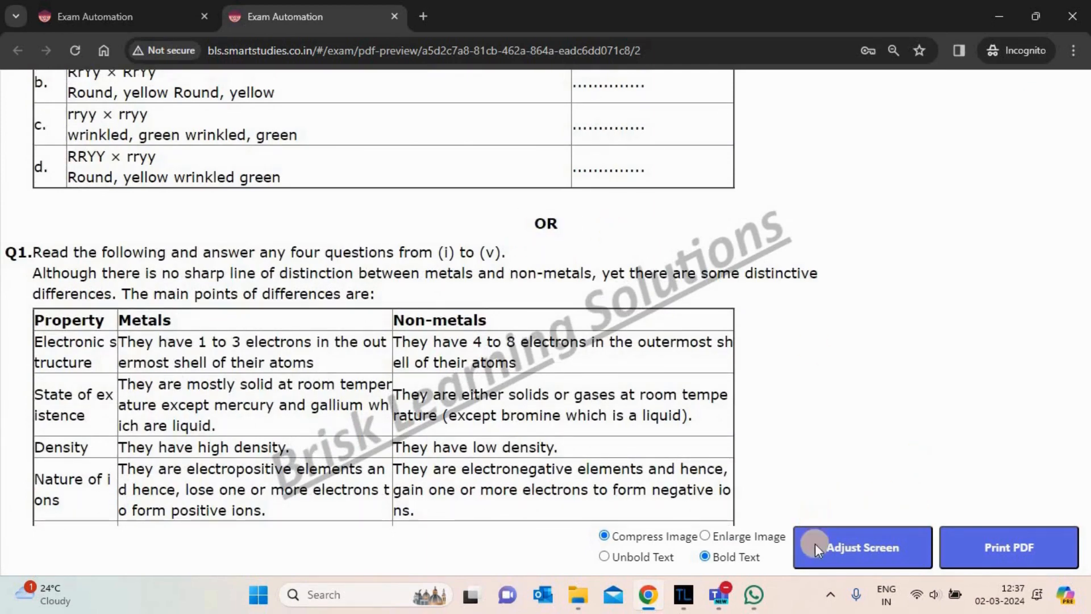
- Increase the PDF margins: question-to-mark and between questions to about two thirds of their range, question-to-number to about three quarters
click(857, 555)
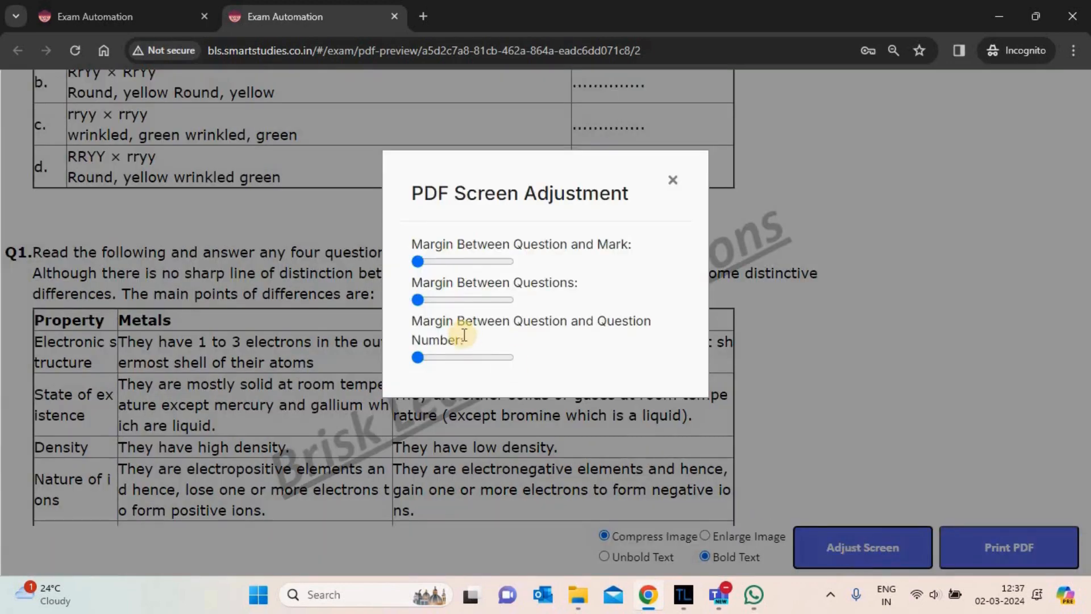
drag(421, 262, 478, 262)
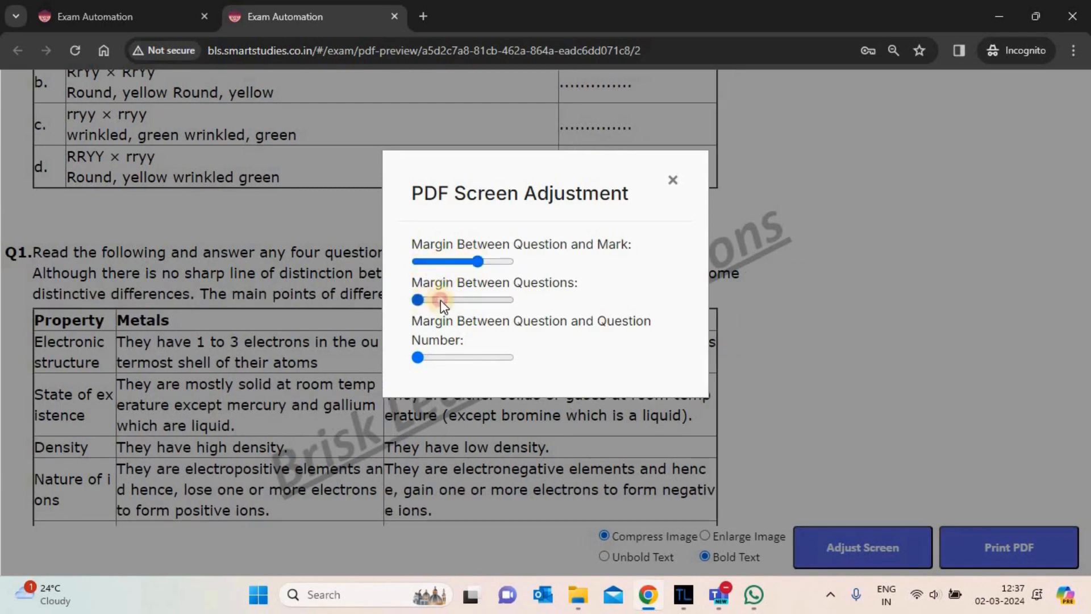
drag(441, 300, 478, 303)
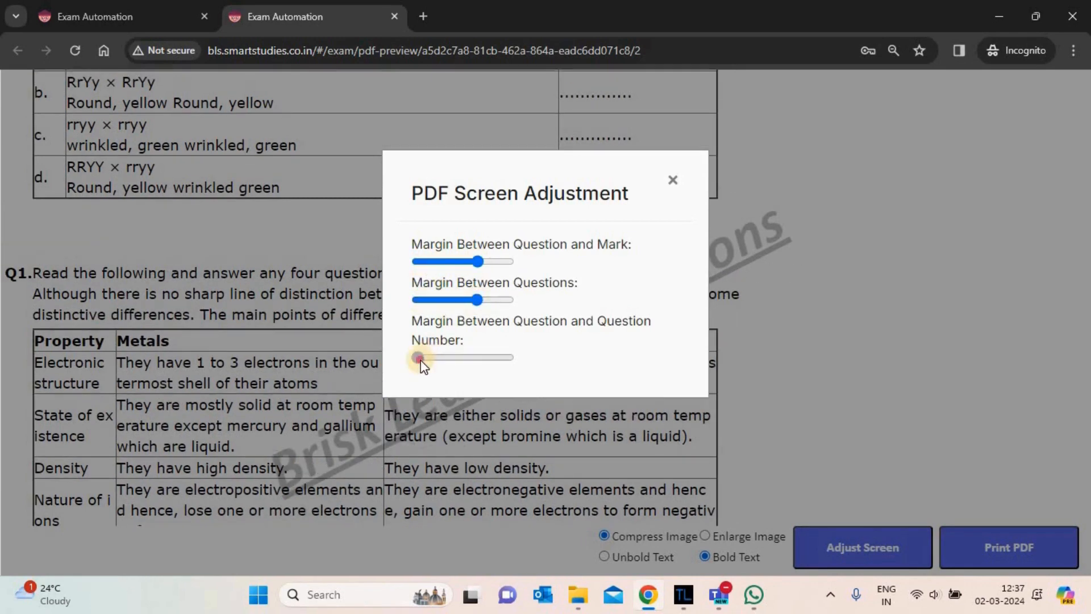
drag(418, 357, 488, 357)
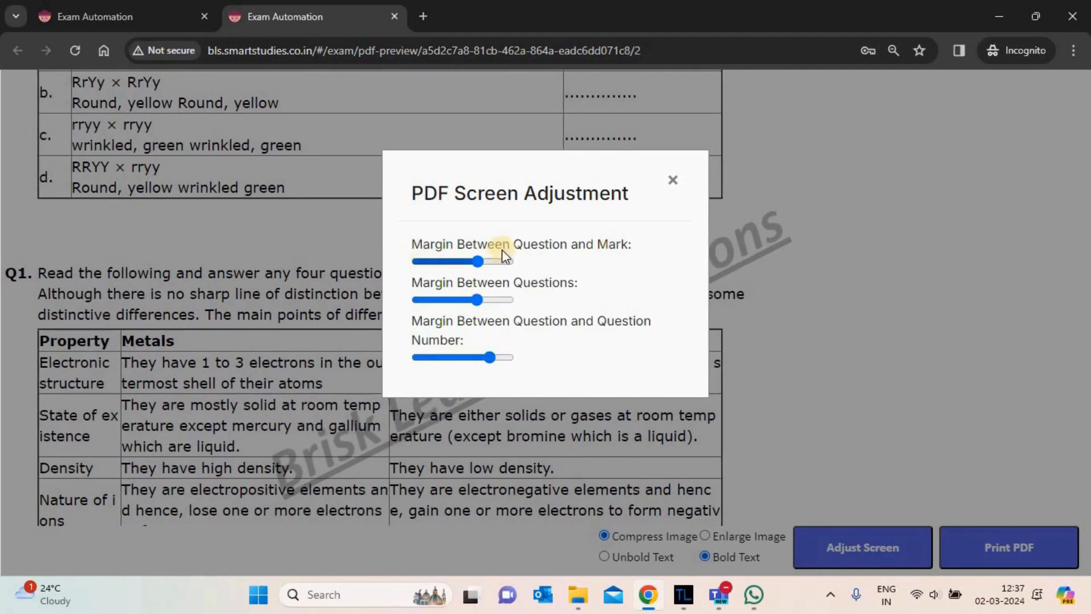
click(673, 181)
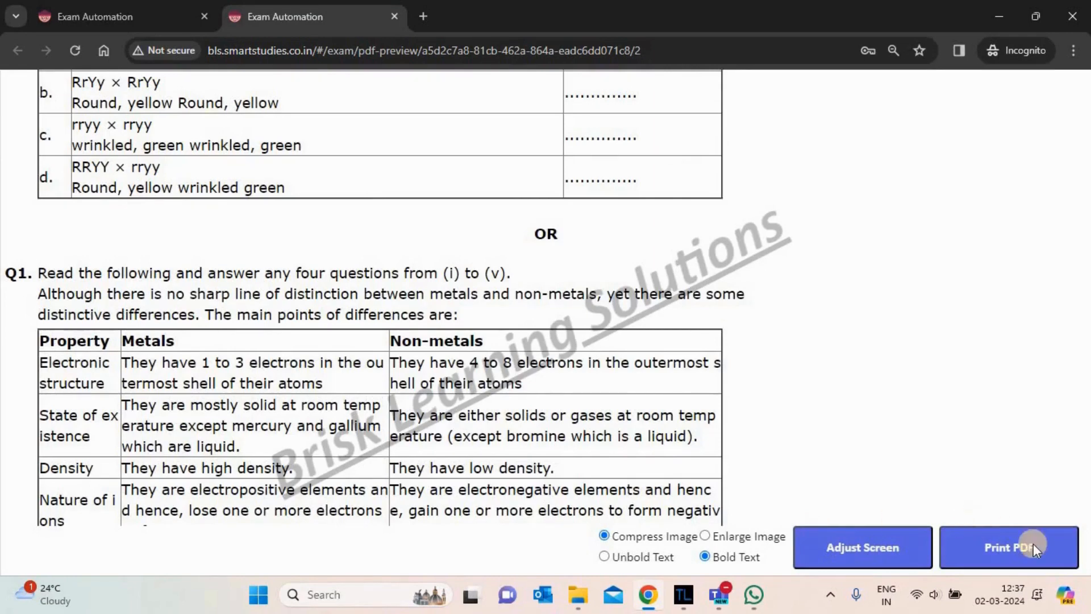
- Check the print preview of the paper without saving it, and return to the paper editor
click(1001, 551)
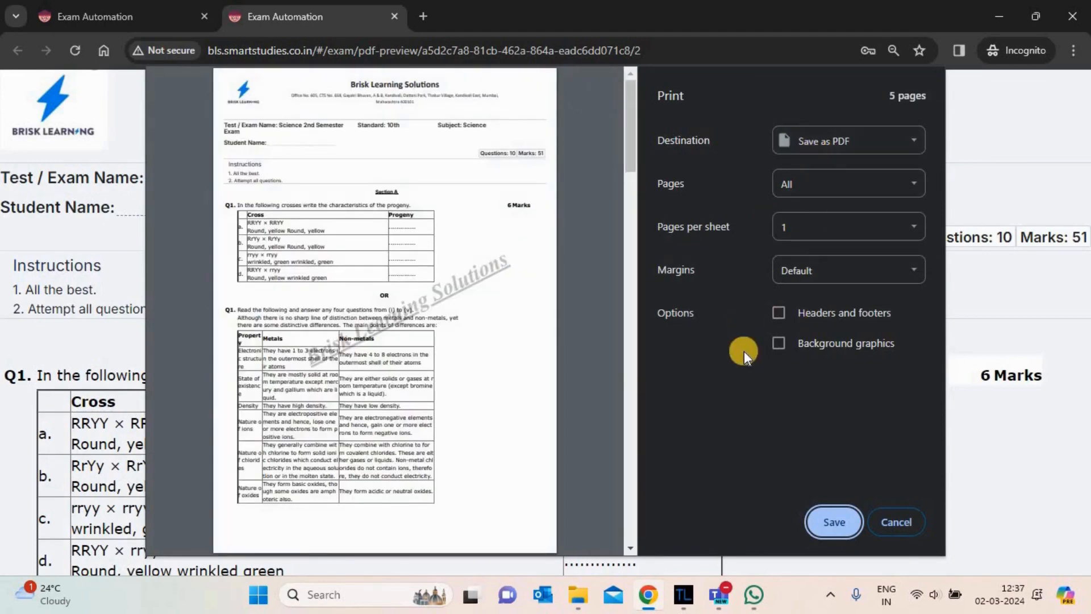
click(896, 525)
click(95, 8)
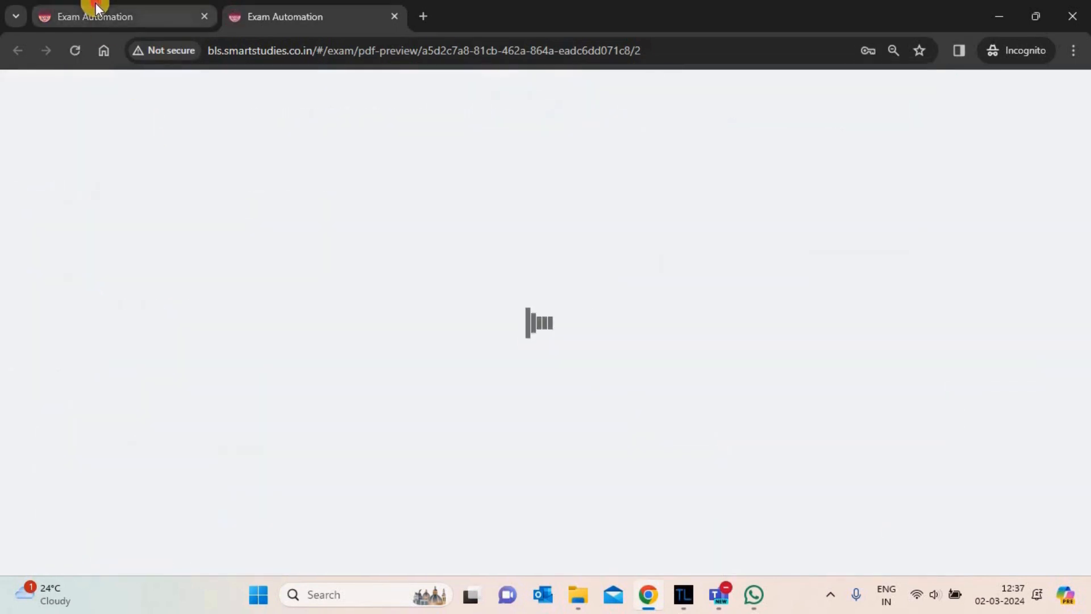
- Open the paper's answer sheet and look through the answers under Question 1
click(995, 554)
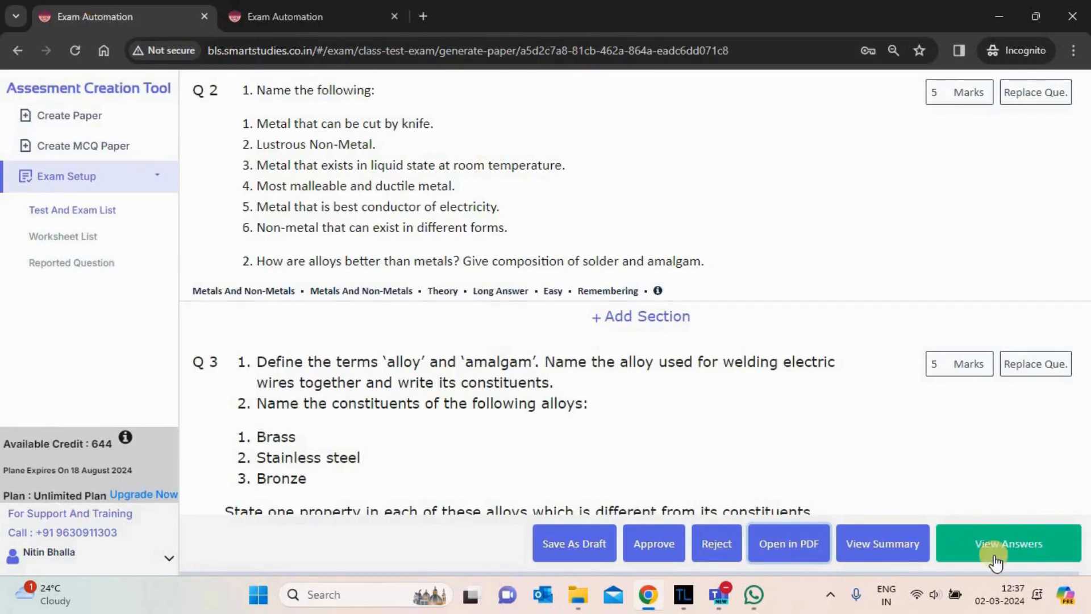
click(1009, 550)
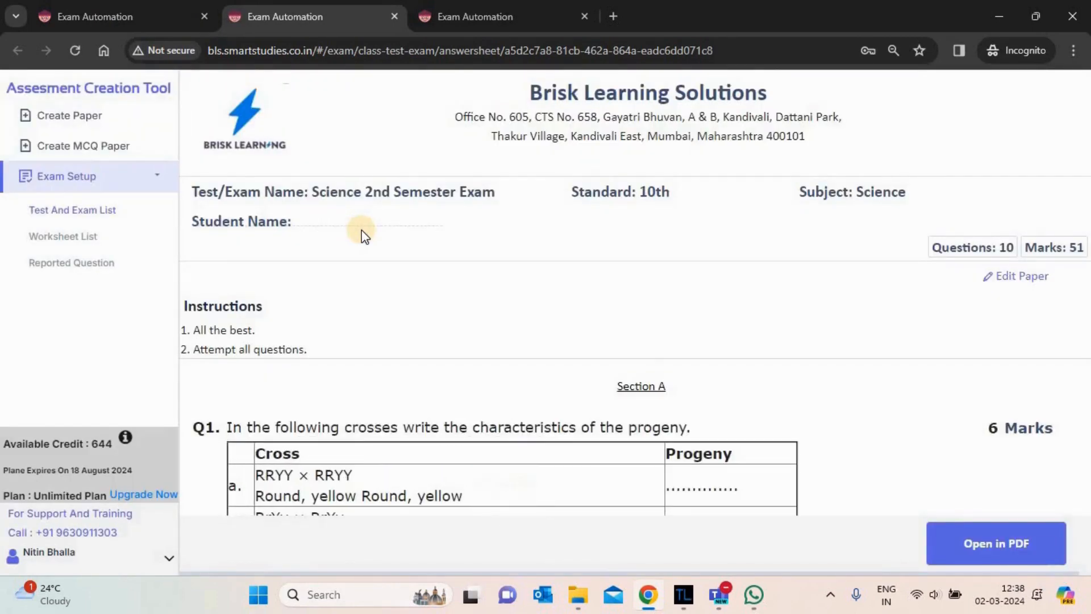
scroll(534, 332, down, 6)
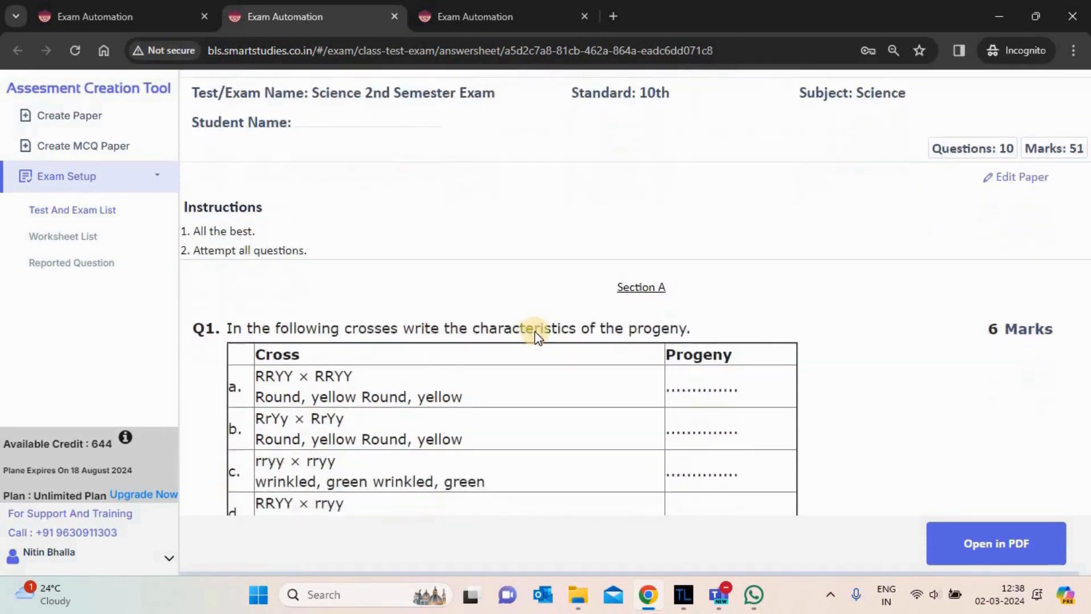
scroll(536, 331, down, 11)
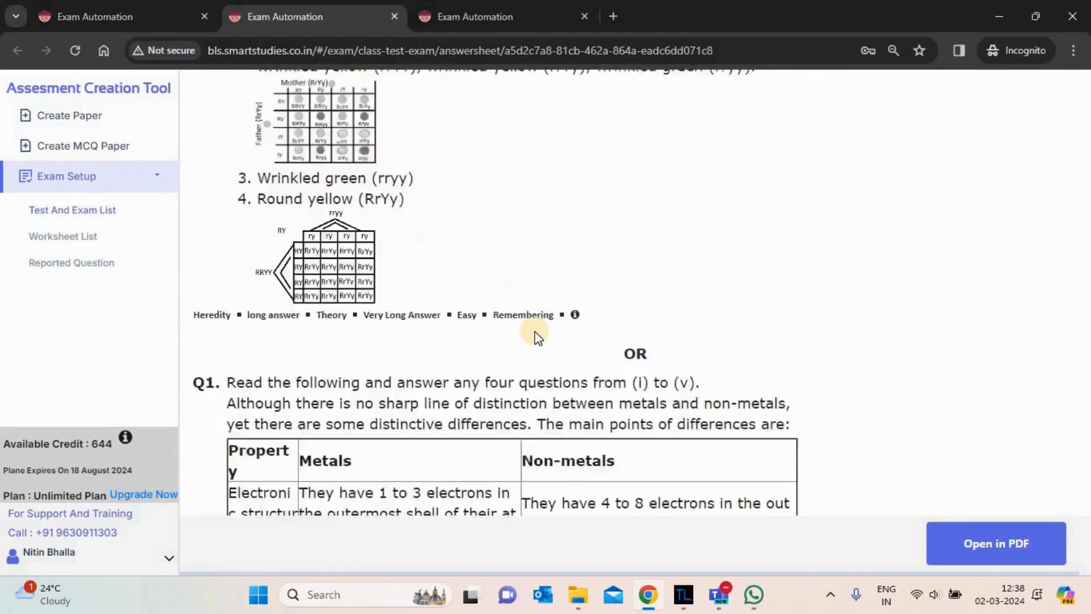
scroll(536, 332, down, 7)
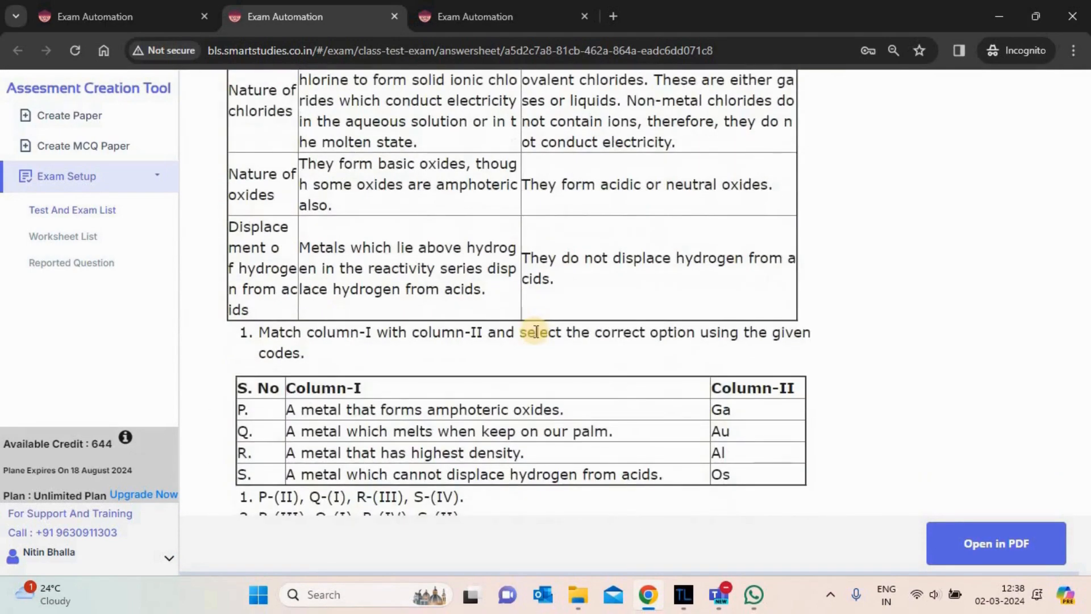
scroll(536, 331, down, 5)
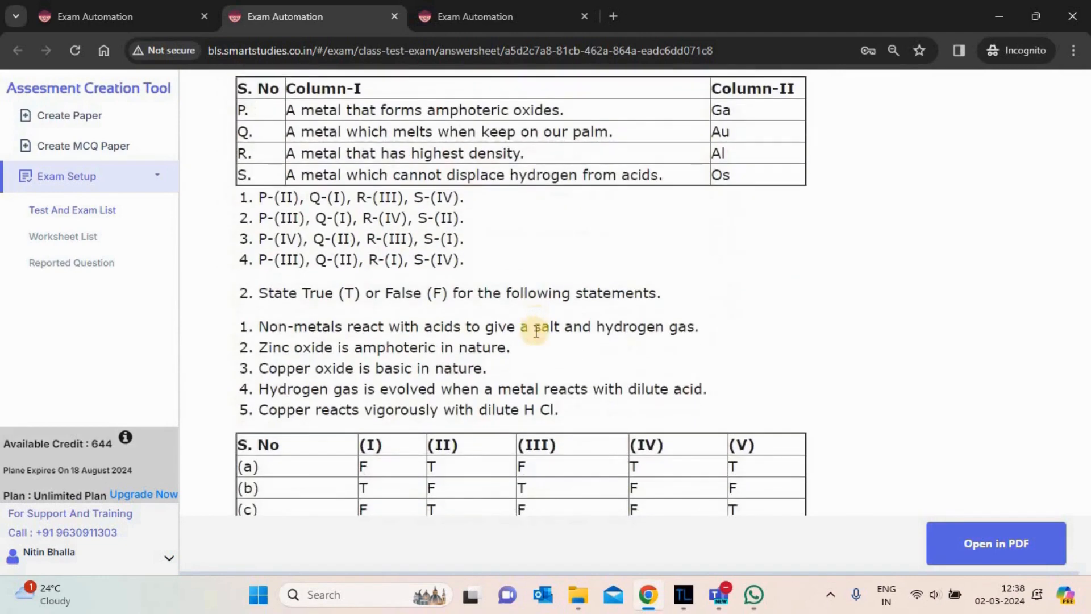
scroll(536, 332, down, 10)
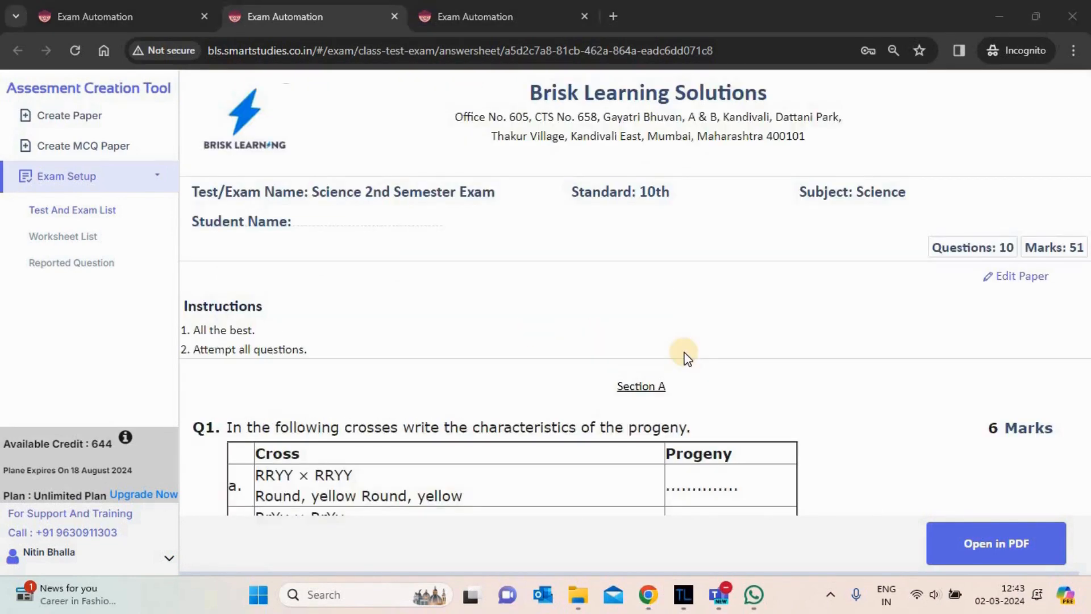
- Put the answer sheet into edit mode and report Question 1 with the comment "Test comment"
click(1016, 278)
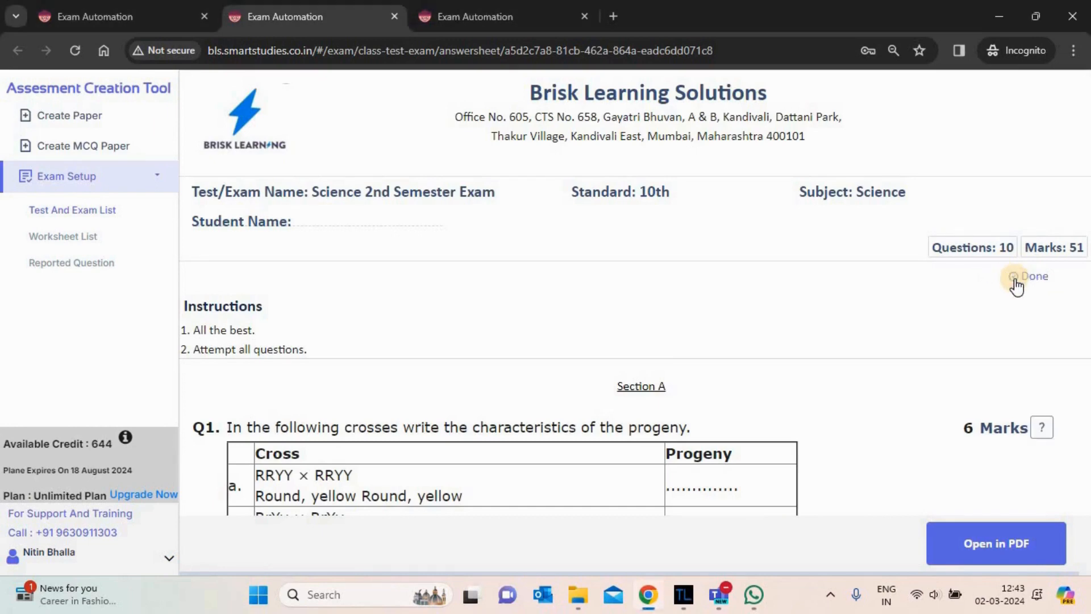
scroll(848, 312, down, 4)
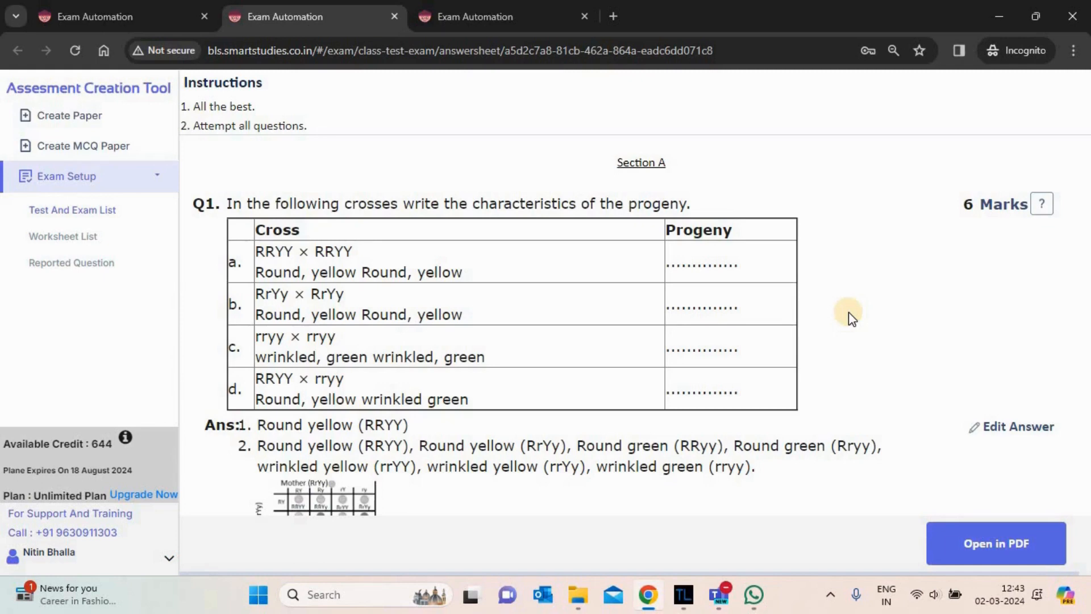
click(1044, 206)
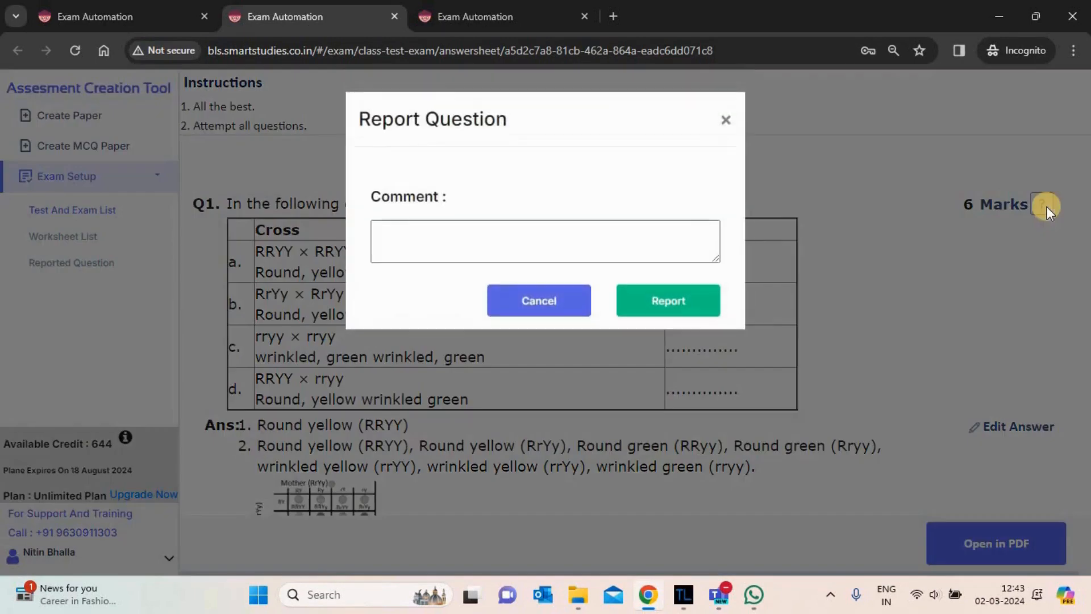
click(558, 234)
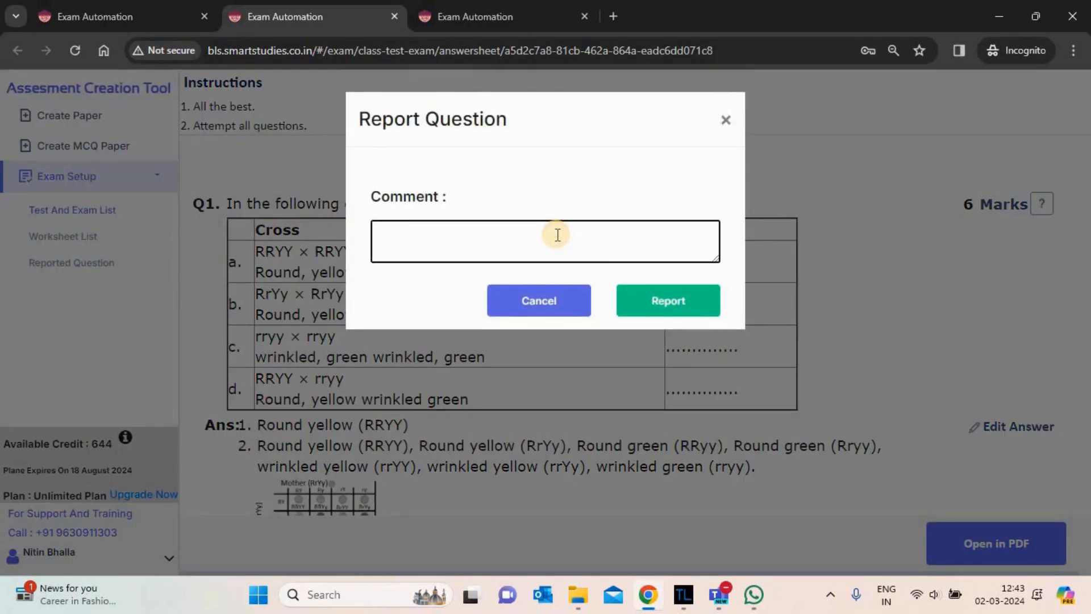
text(Test comm)
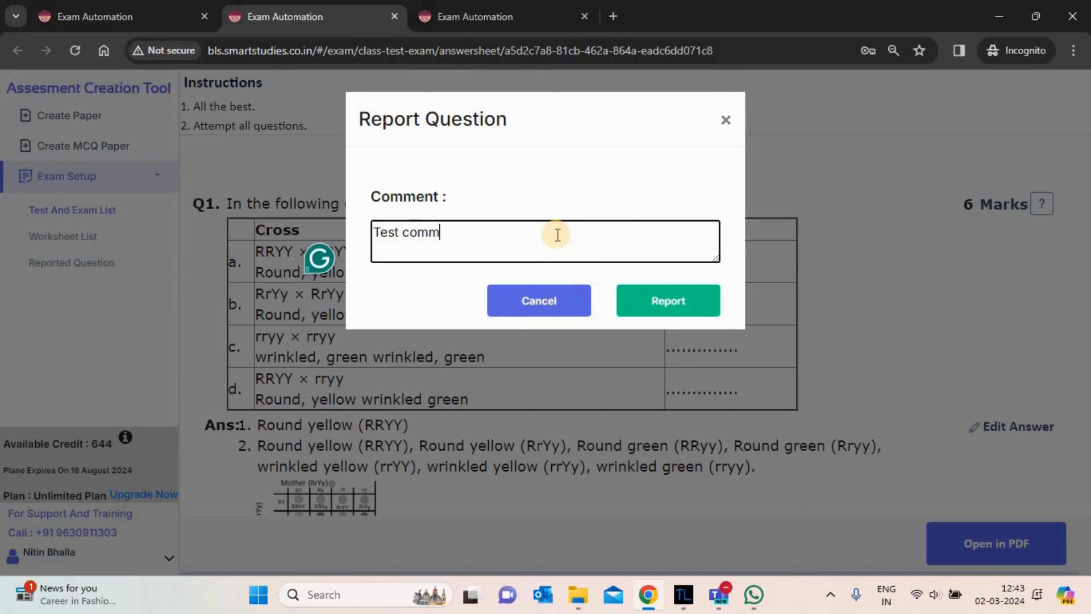
text(ent)
click(653, 301)
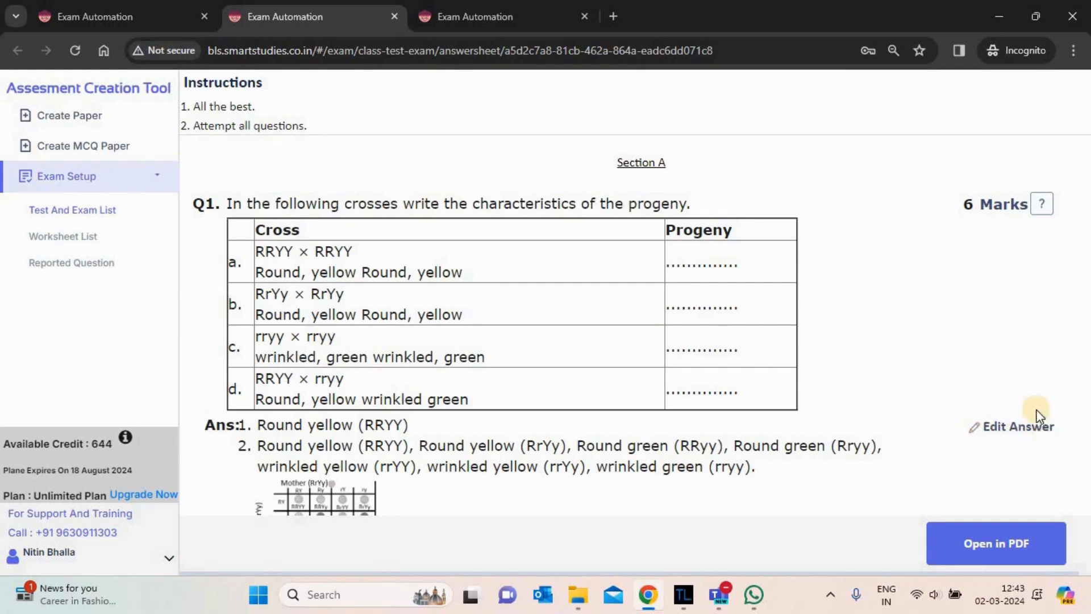
- Open the answer to Question 1 in the text editor and finish editing without changing its content
click(1010, 437)
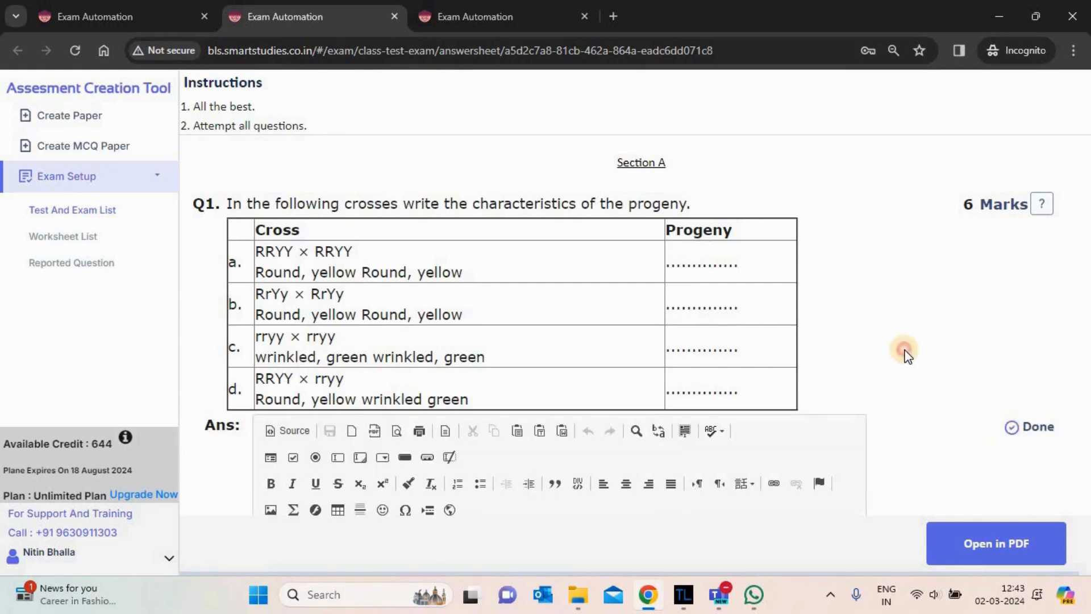
scroll(906, 353, down, 3)
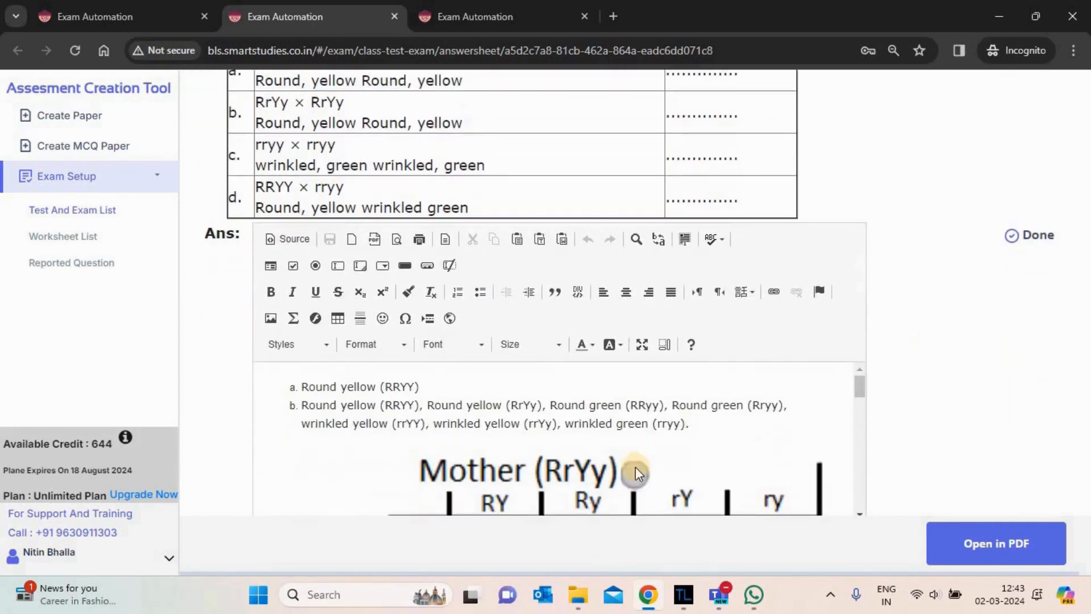
click(707, 423)
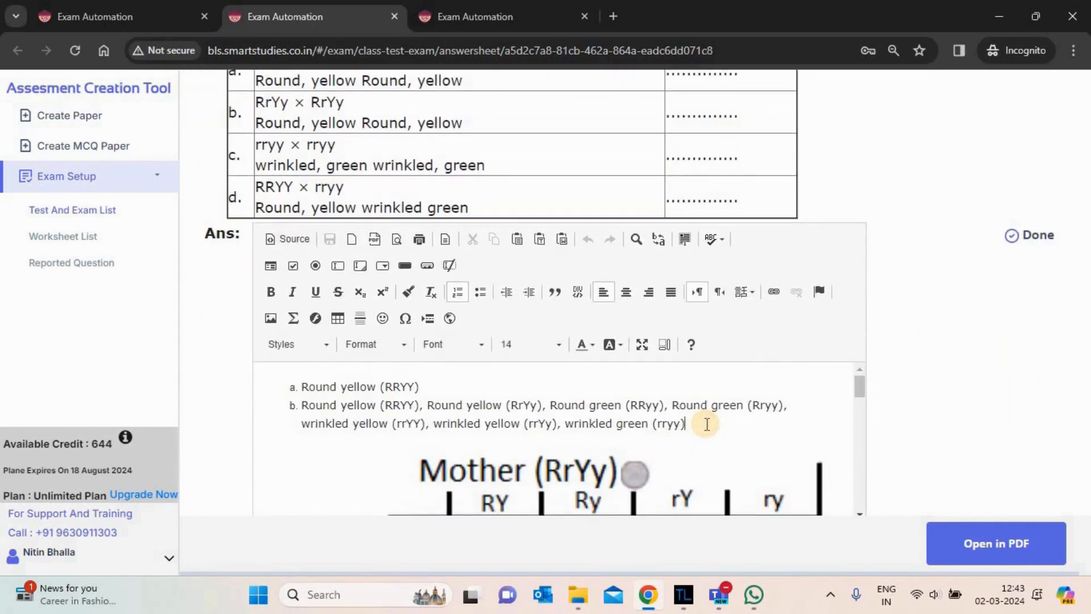
click(1046, 235)
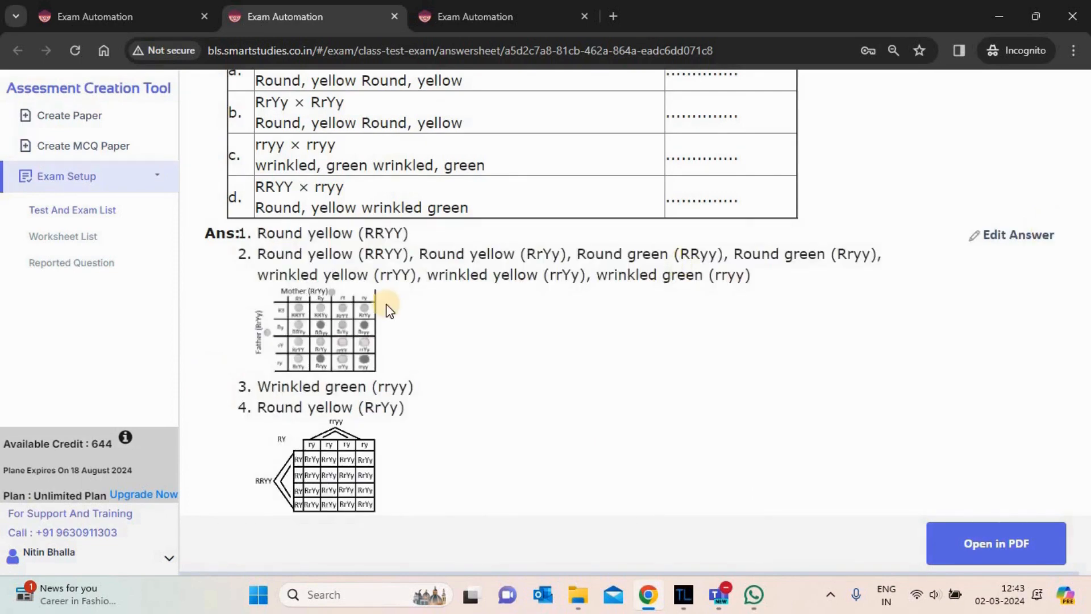
- Open the list of reported questions and review the resolved comments of the listed reports
click(56, 266)
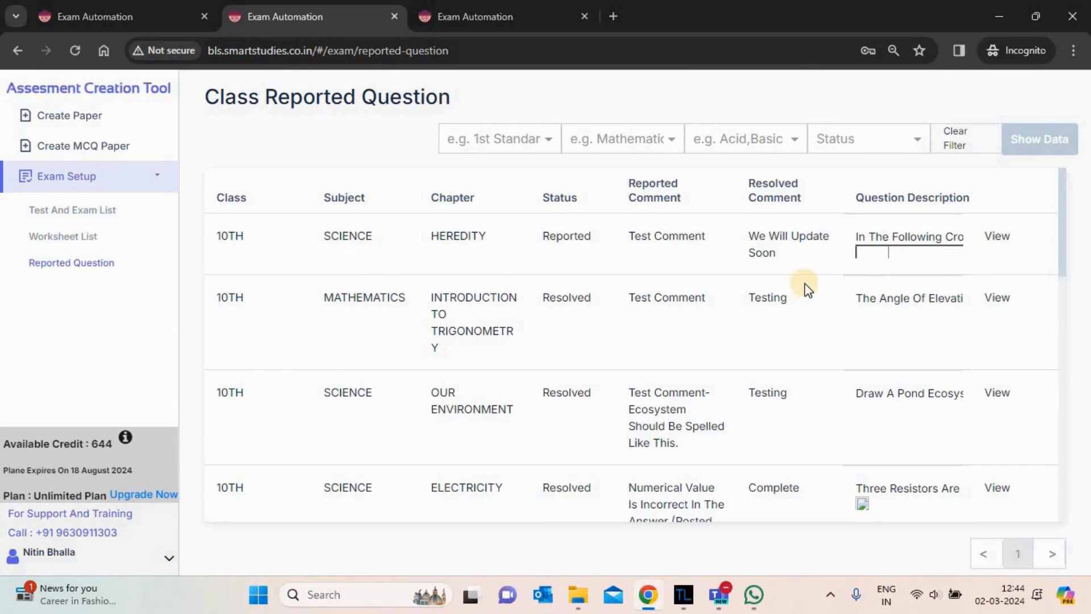
drag(774, 256, 746, 237)
click(733, 222)
double_click(774, 487)
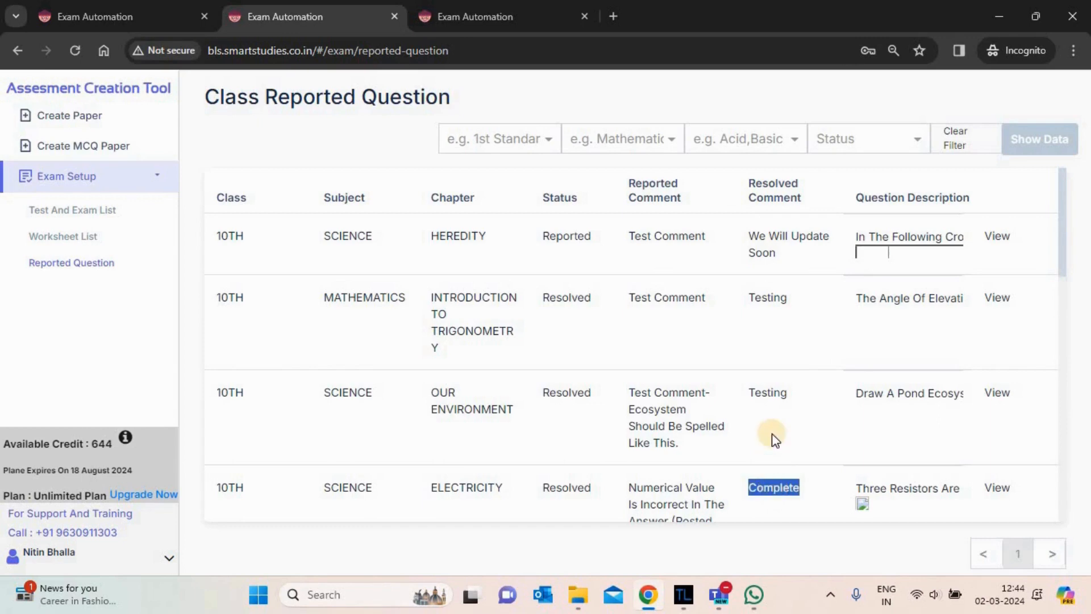
double_click(773, 392)
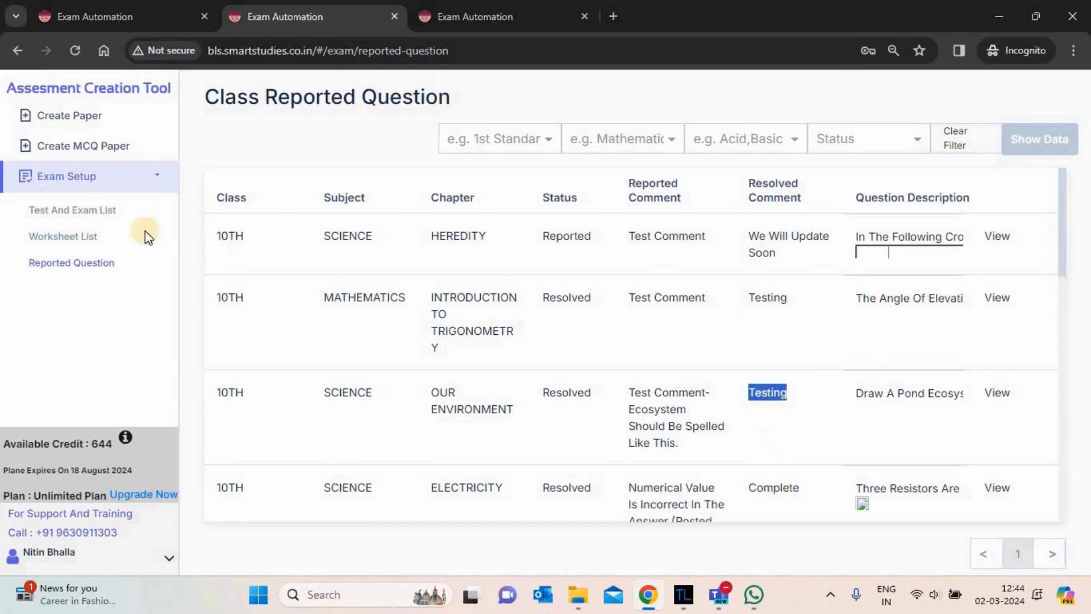
- Archive the 8th standard Science exam paper with 11 questions from the test and exam list
click(87, 212)
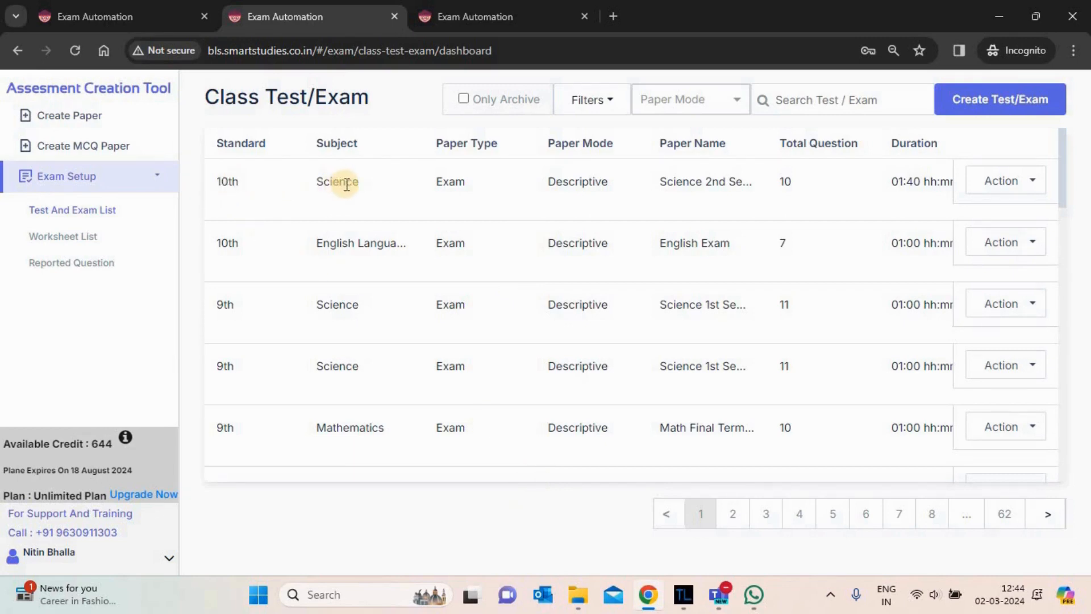
drag(1063, 163, 1064, 278)
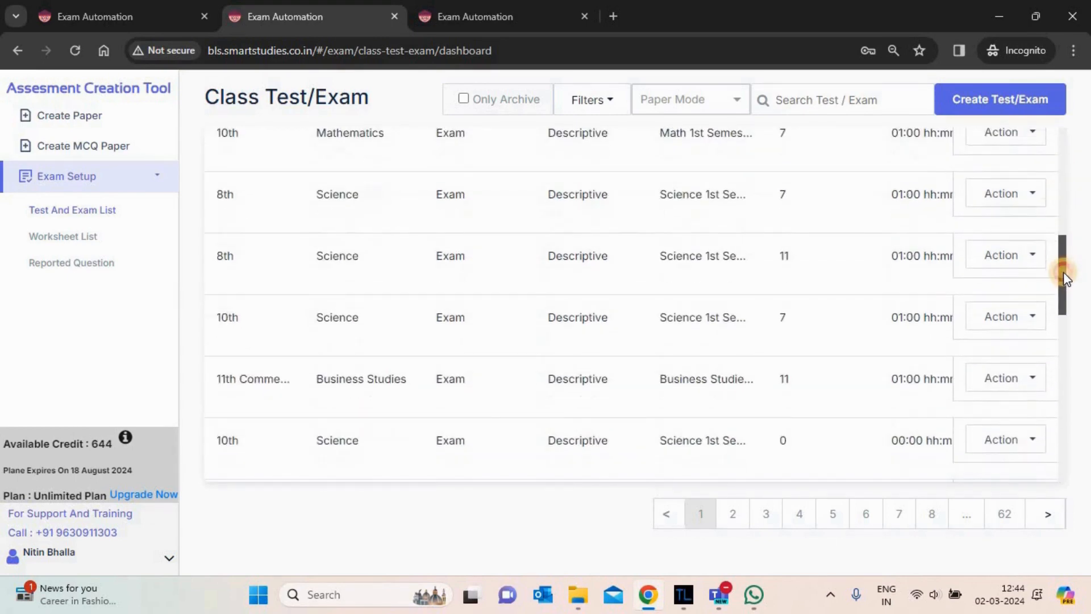
click(992, 273)
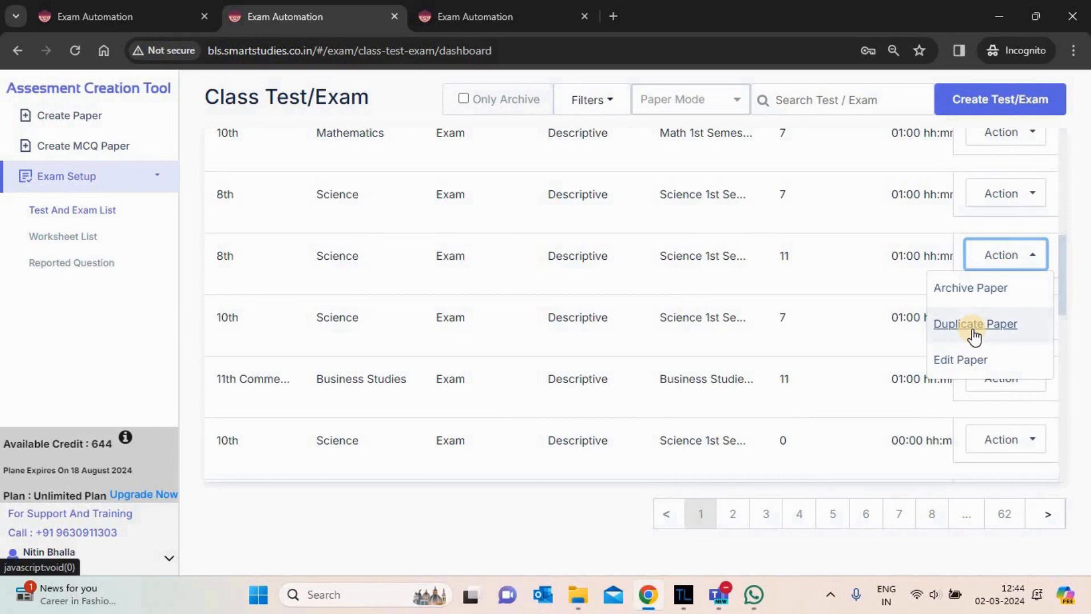
click(976, 286)
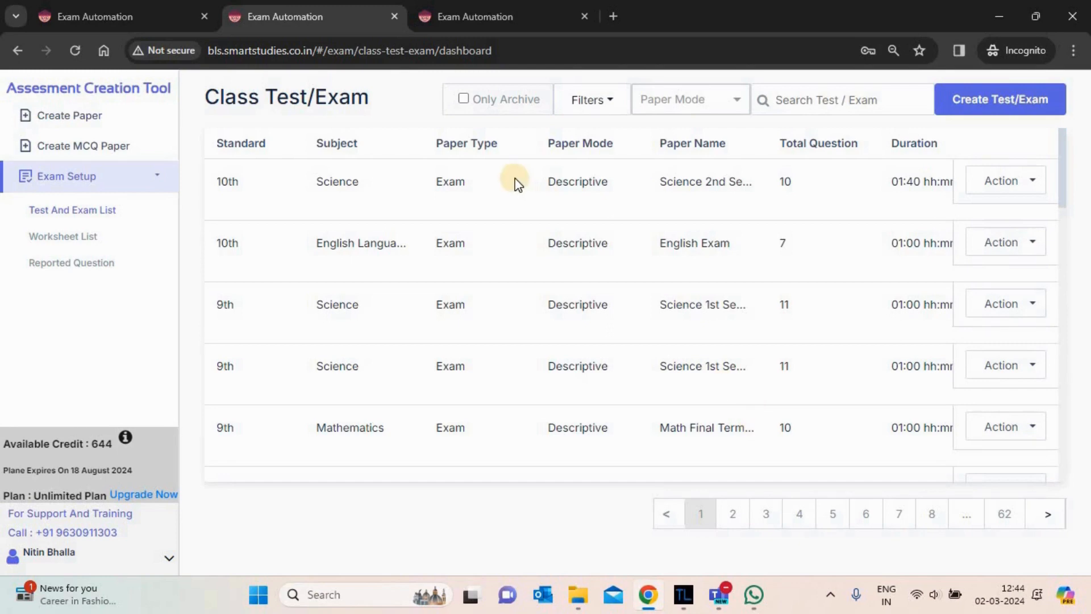
- Filter the exam list to archived papers, check the actions offered for the 11-question Accountancy paper, and remove the filter
drag(544, 101, 404, 97)
click(435, 100)
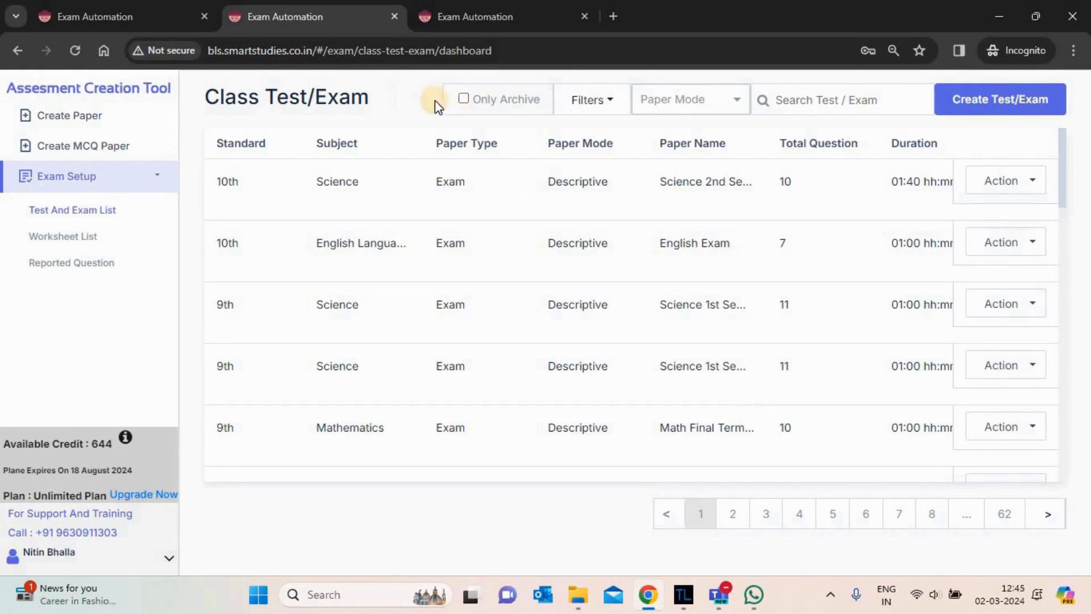
click(464, 100)
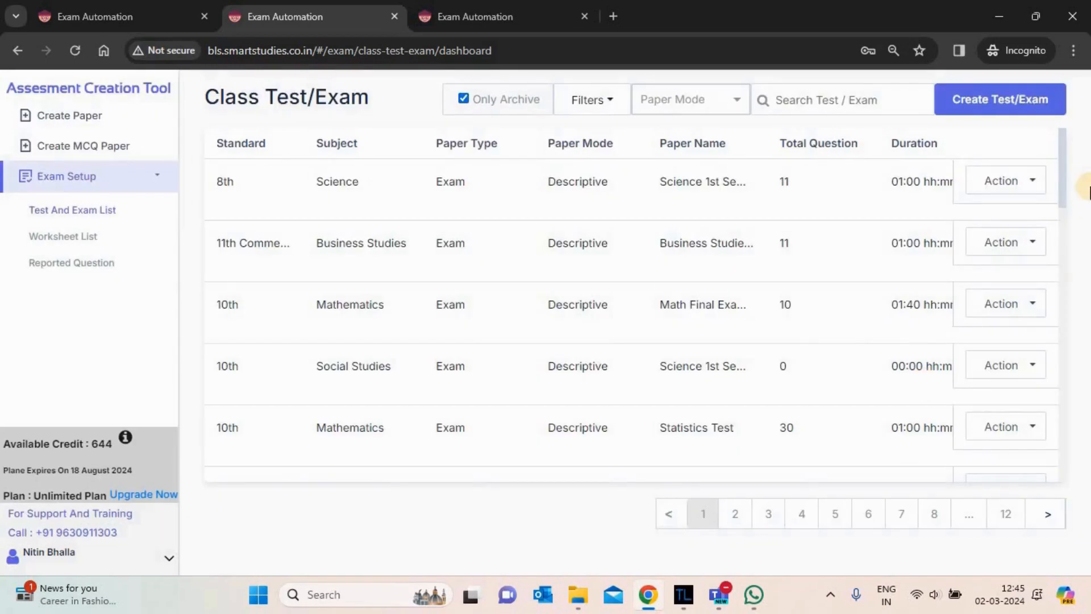
drag(1062, 161, 1071, 285)
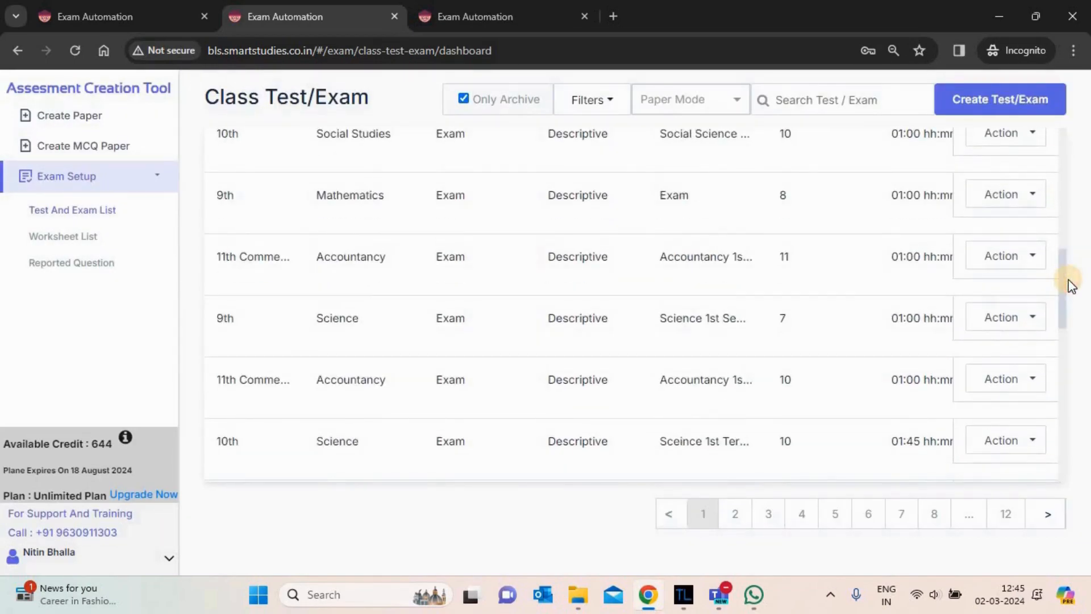
click(997, 266)
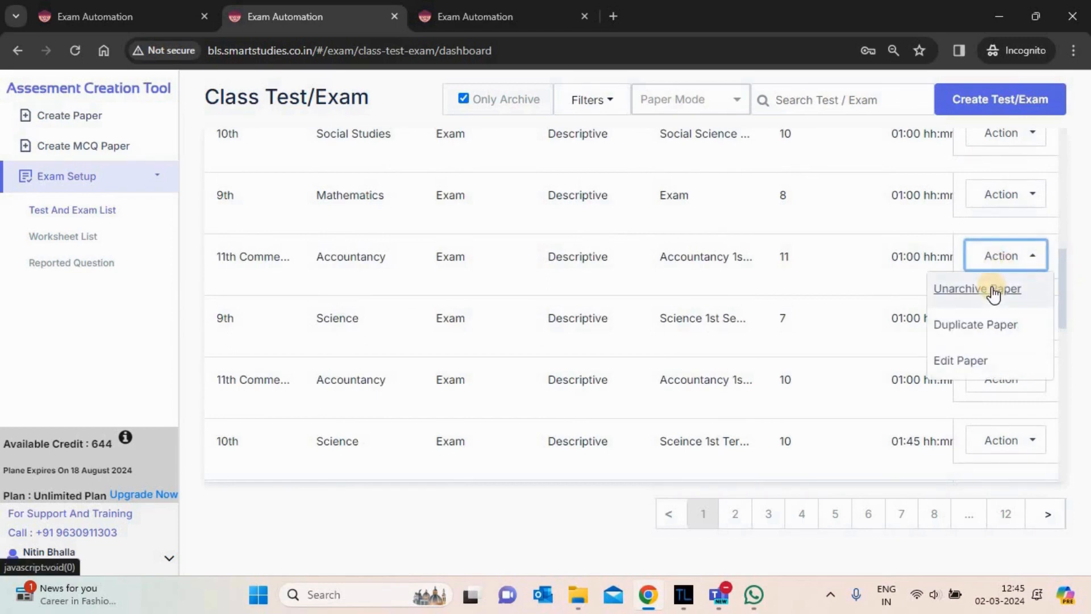
click(463, 98)
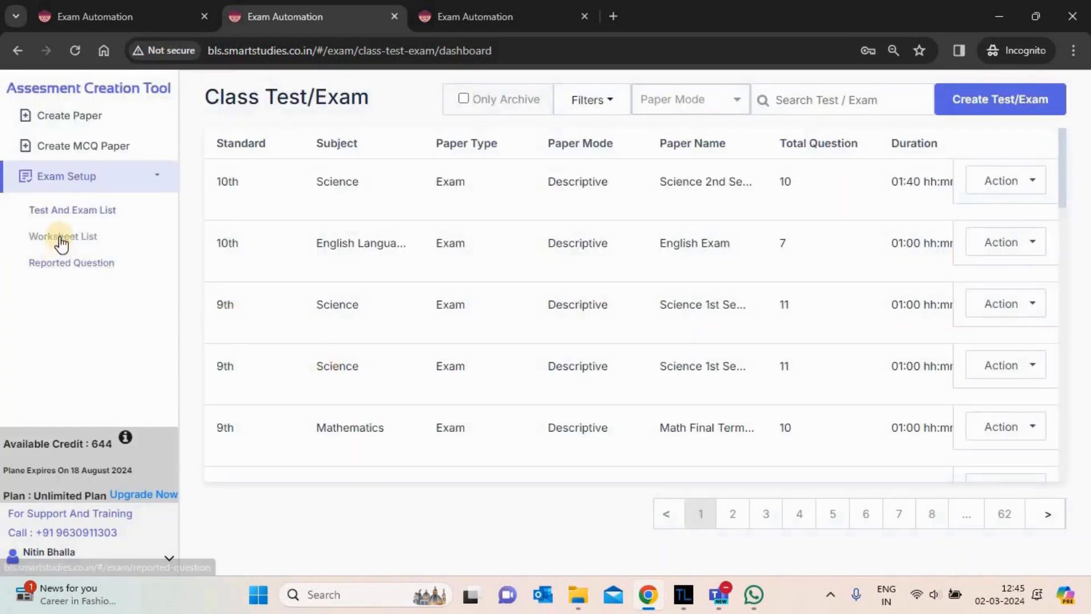
- View the worksheet list and the blank creation forms for an MCQ paper and a regular paper
click(61, 238)
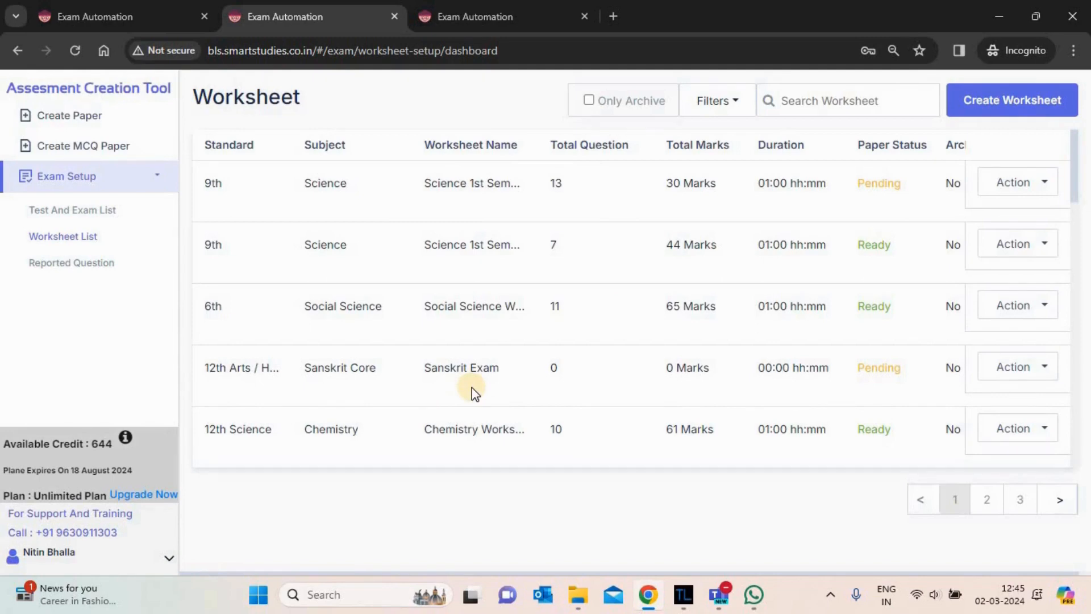
click(83, 172)
click(82, 153)
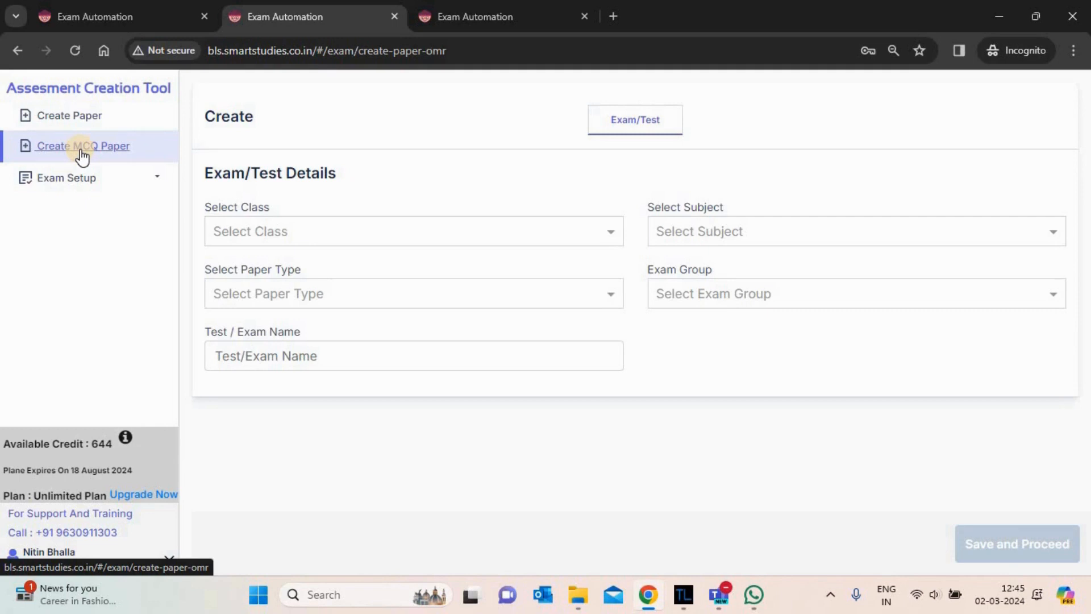
click(74, 116)
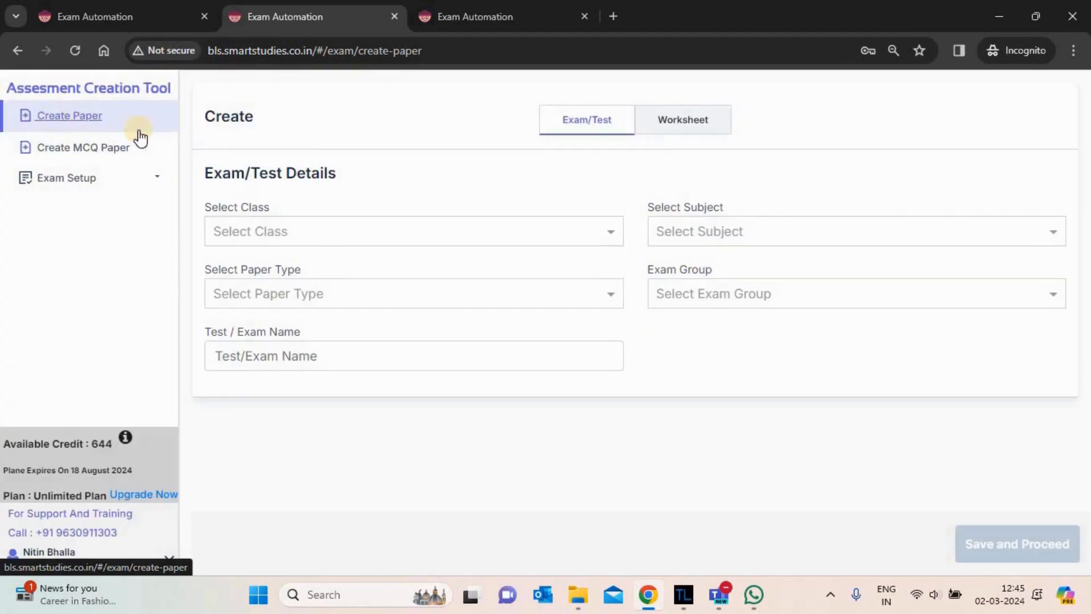